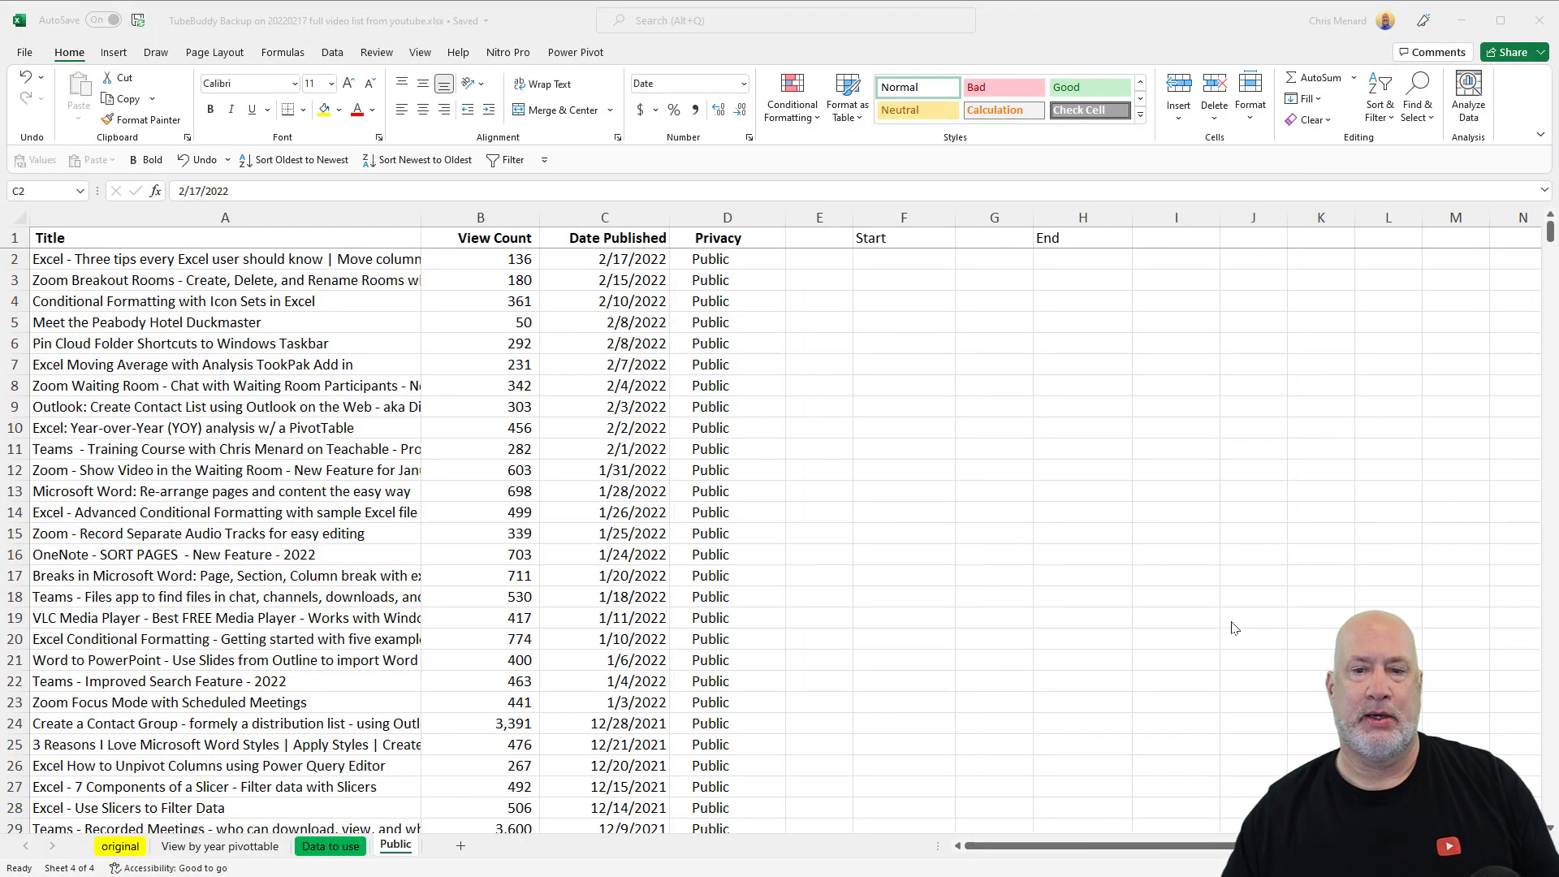
Select the View Count values from B2 down to the last row.
left_click(910, 238)
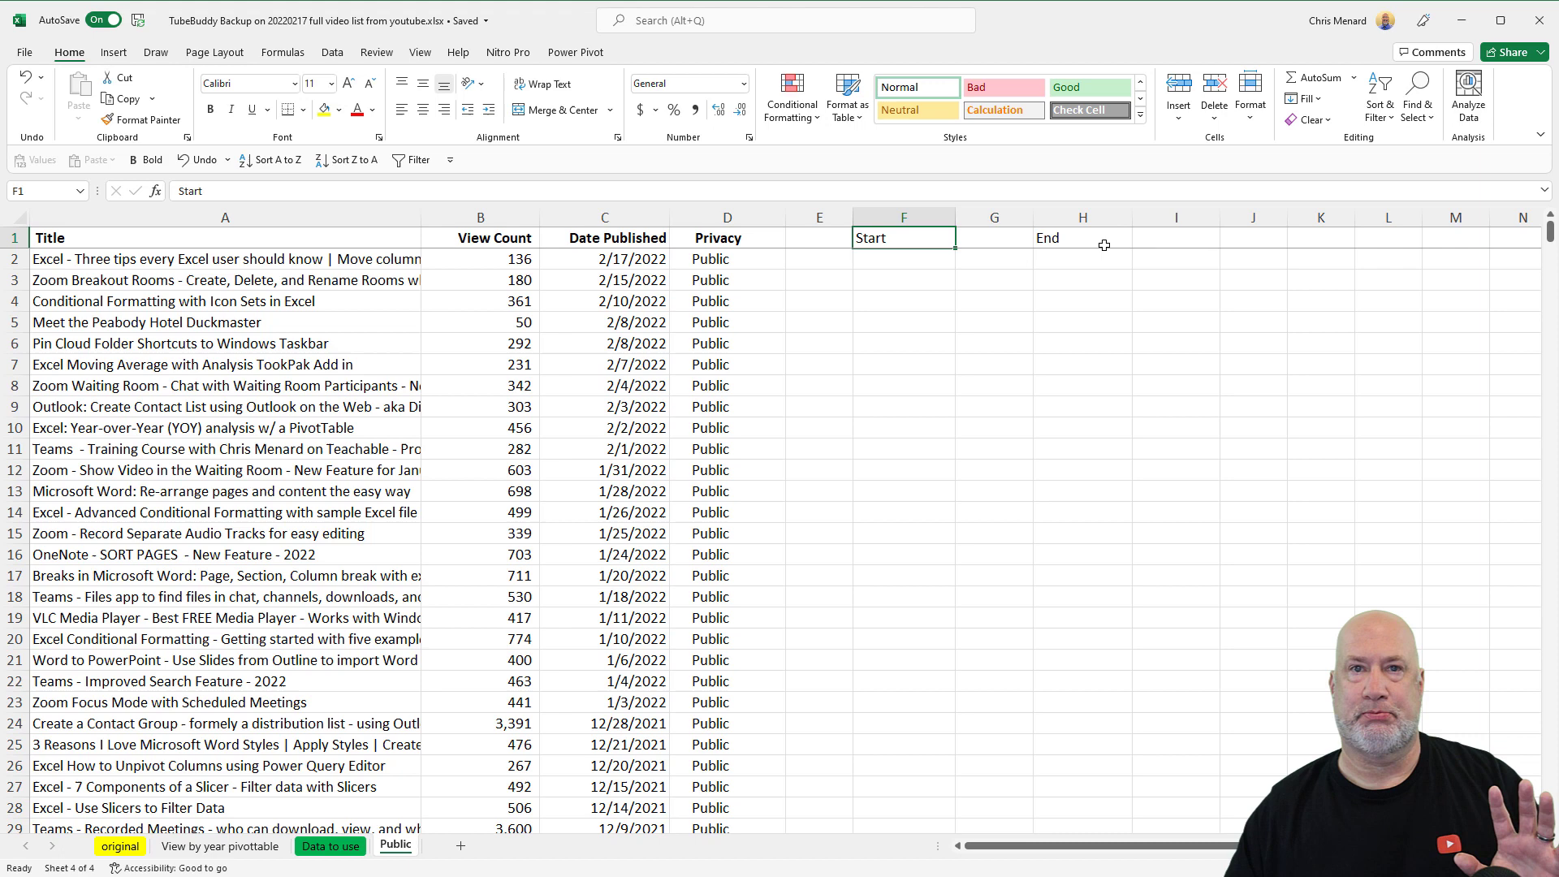
left_click(674, 281)
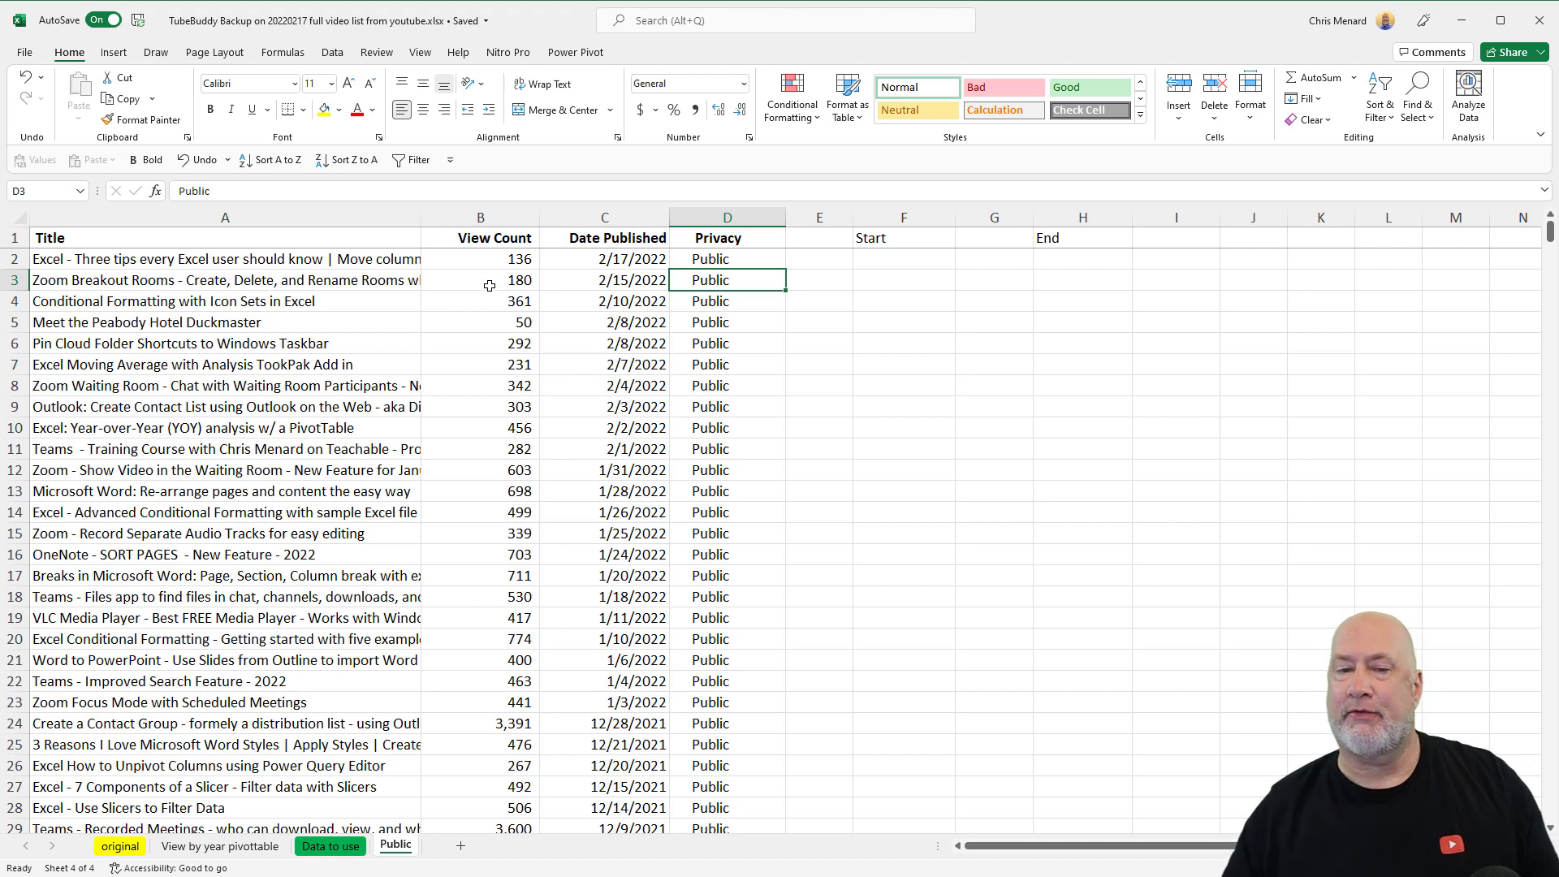
left_click(606, 263)
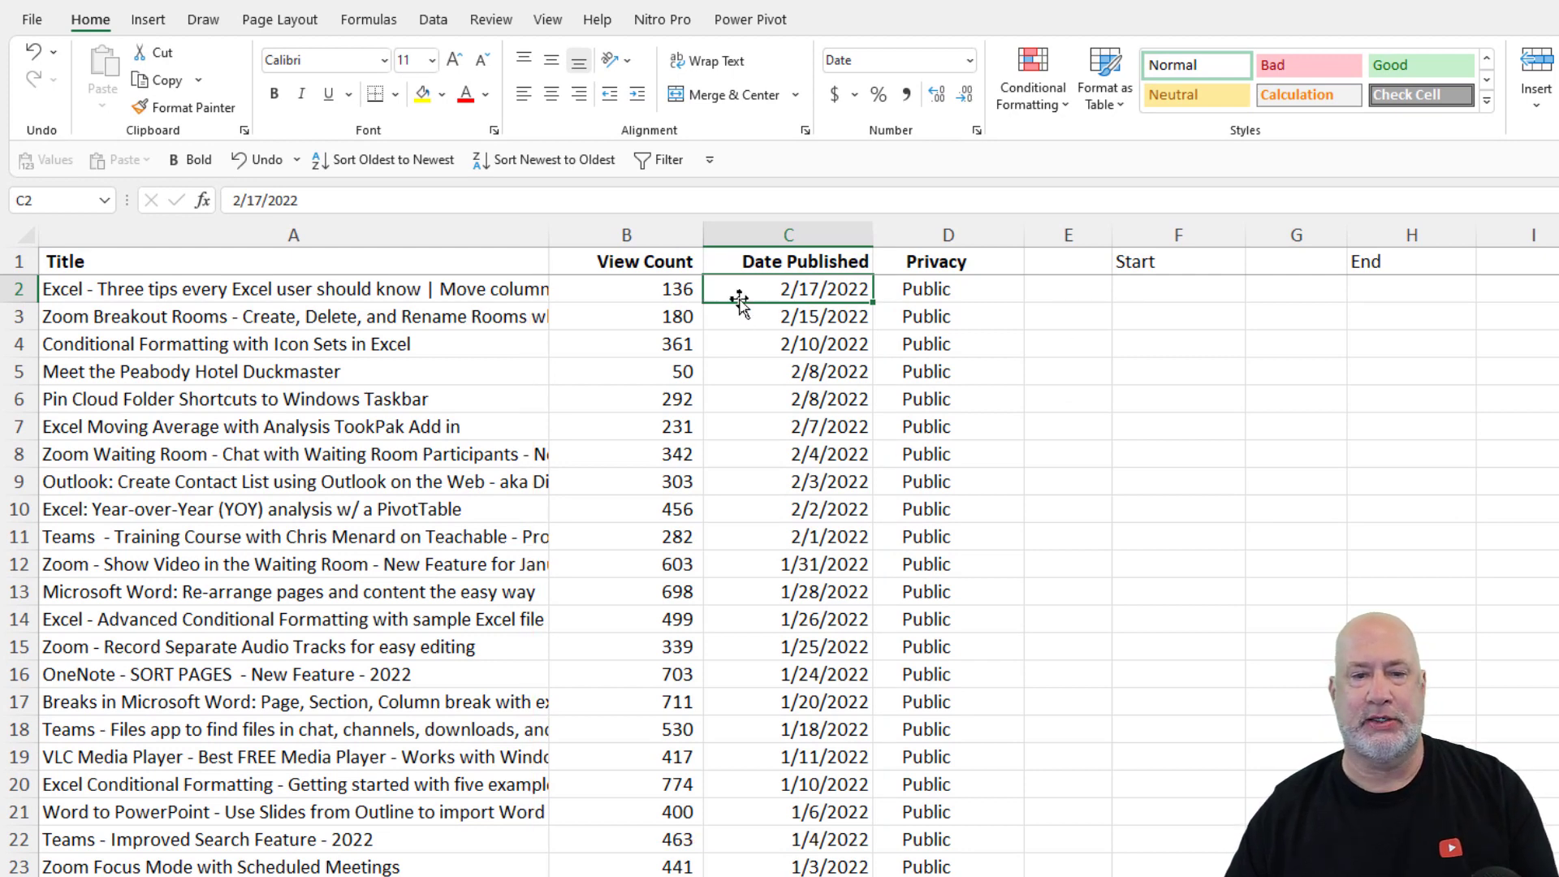
left_click(682, 290)
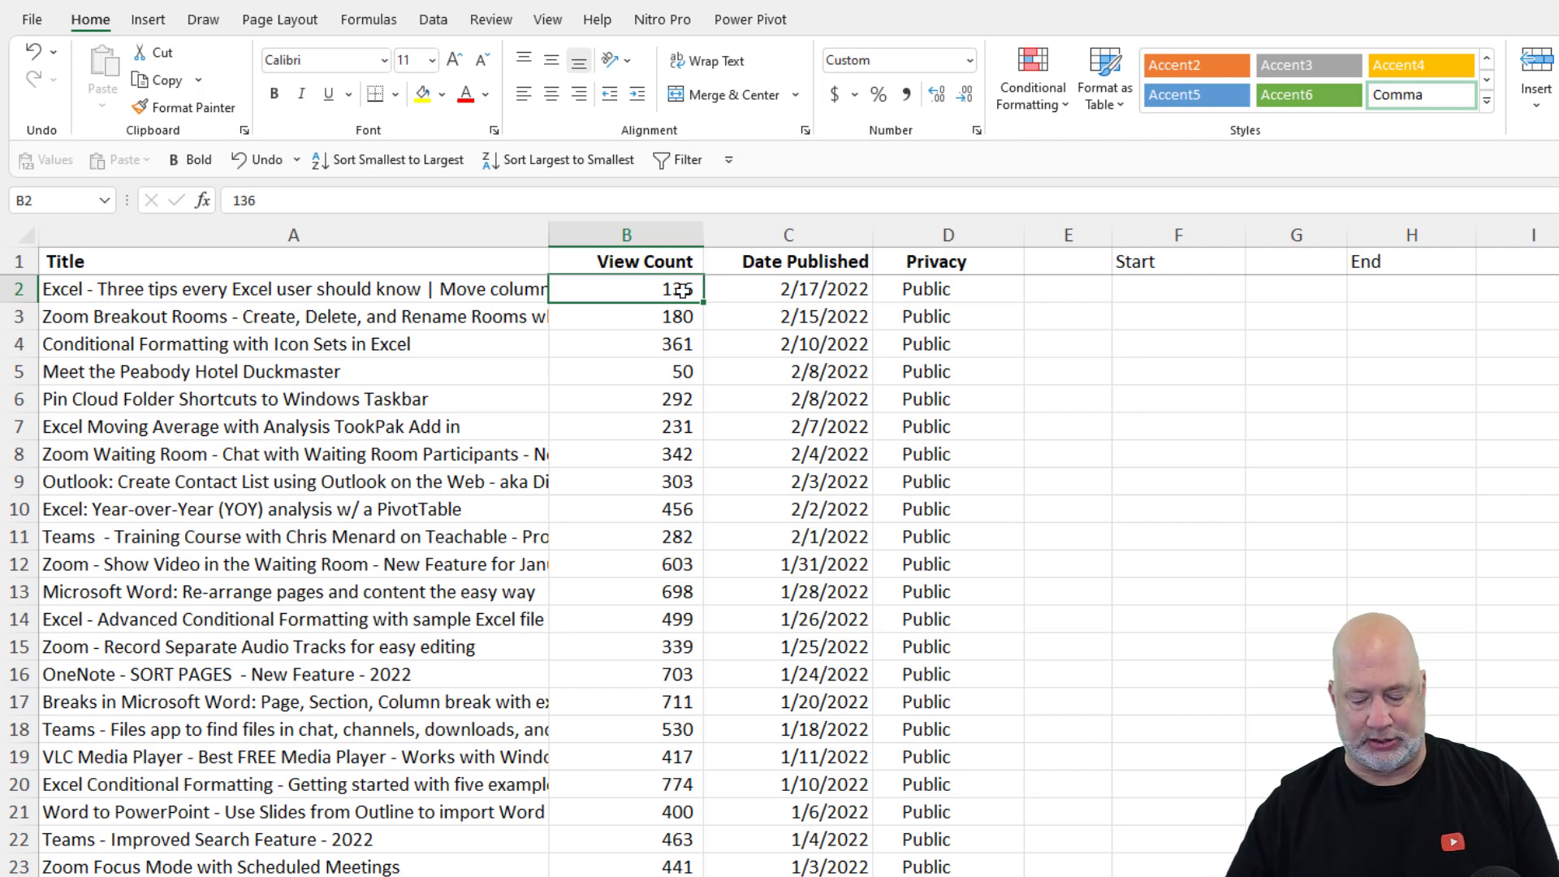
key("ctrl+shift+Down")
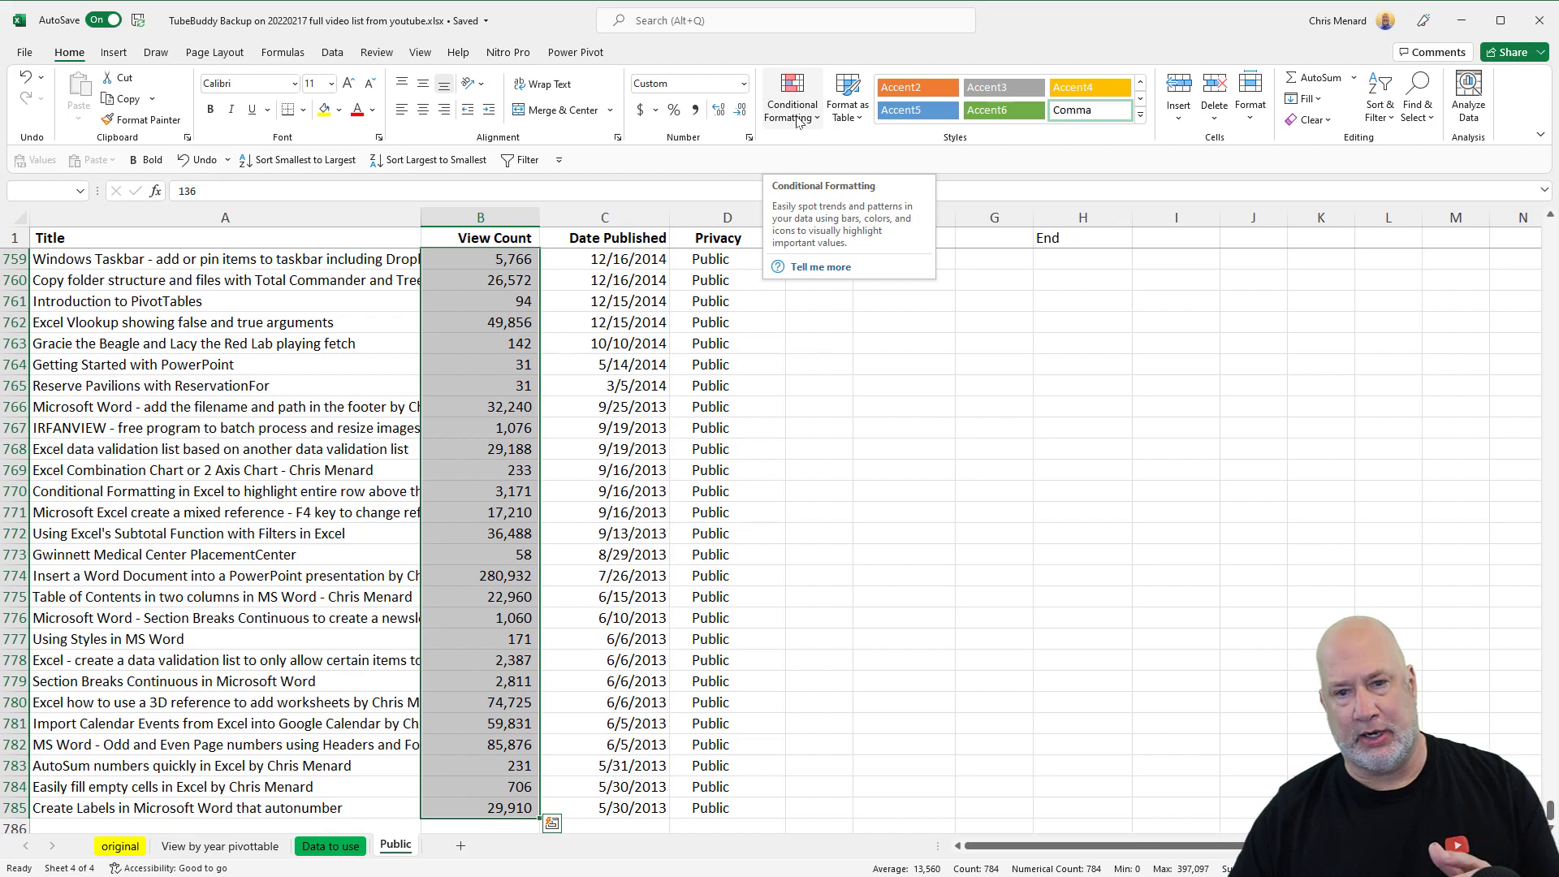
Add a Between 100000–300000 highlight rule using Green Fill with Dark Green Text.
left_click(797, 121)
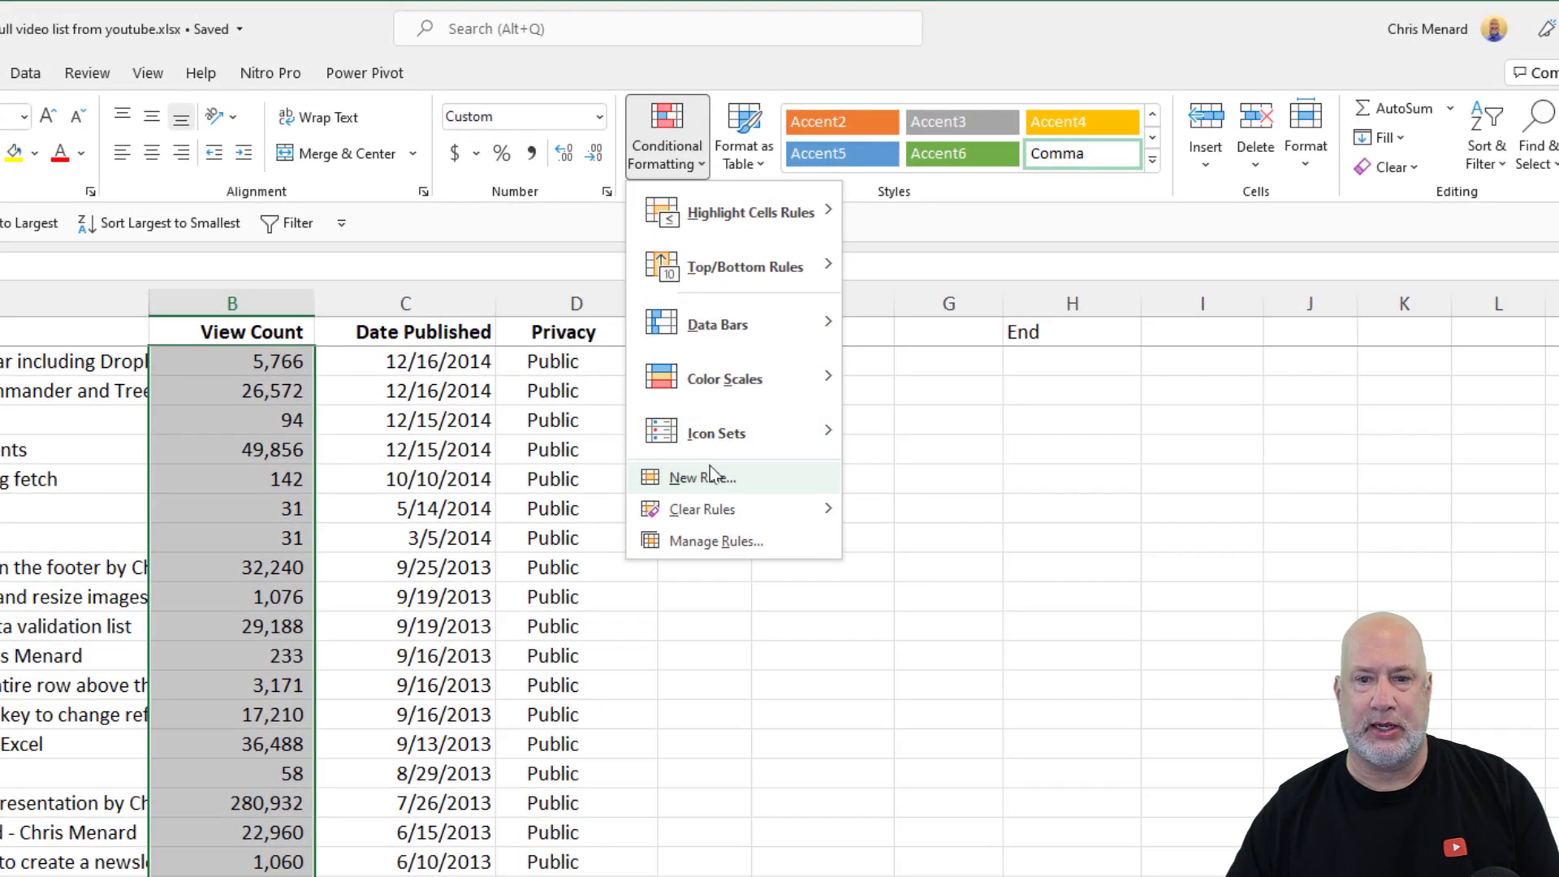
mouse_move(705, 297)
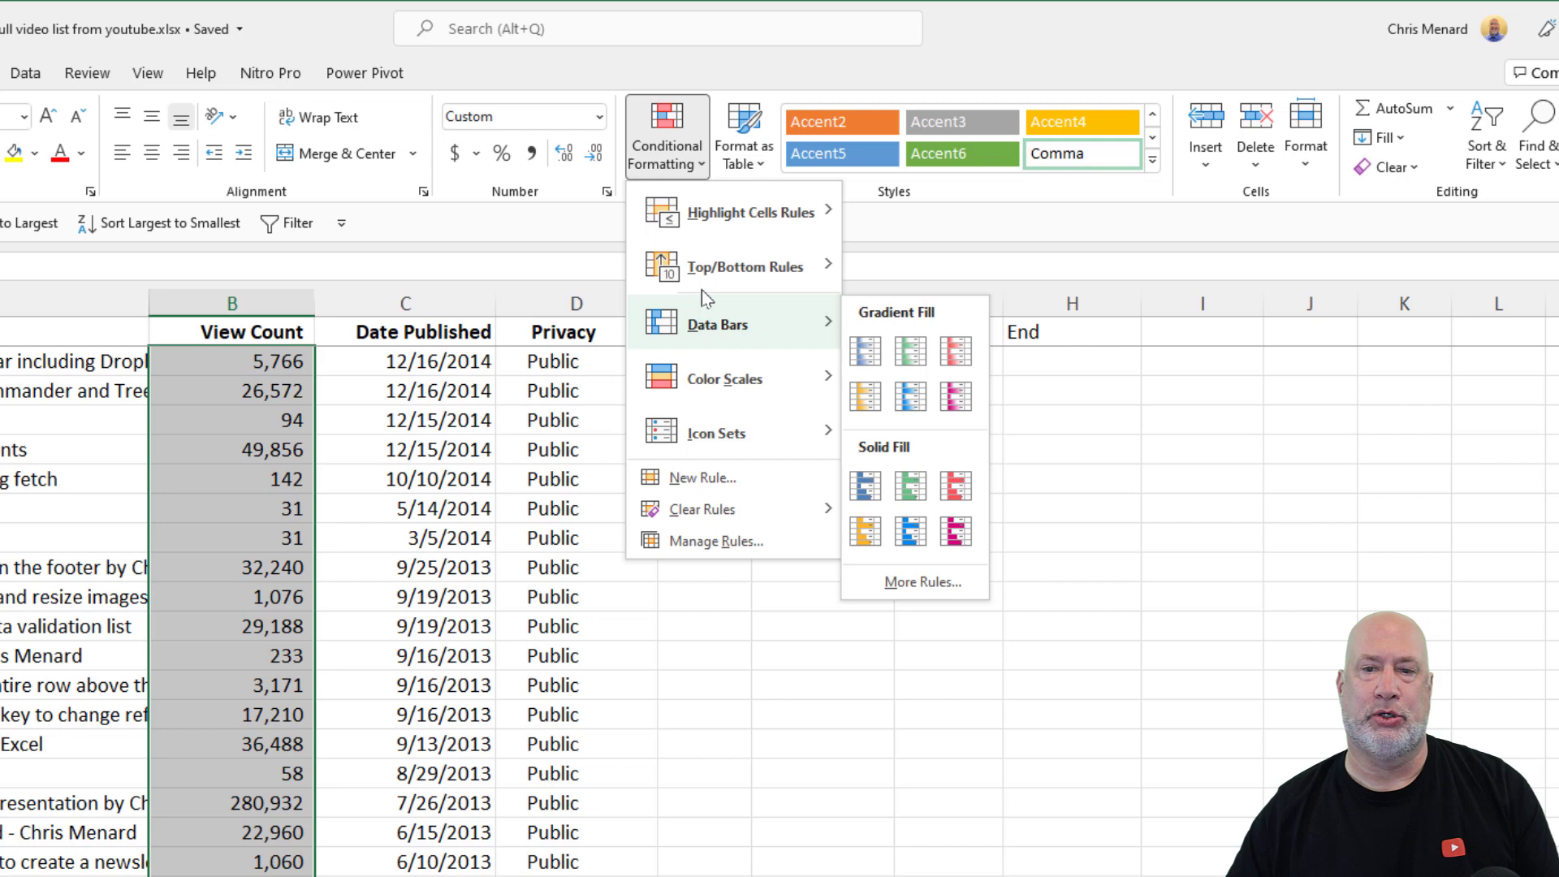
mouse_move(718, 216)
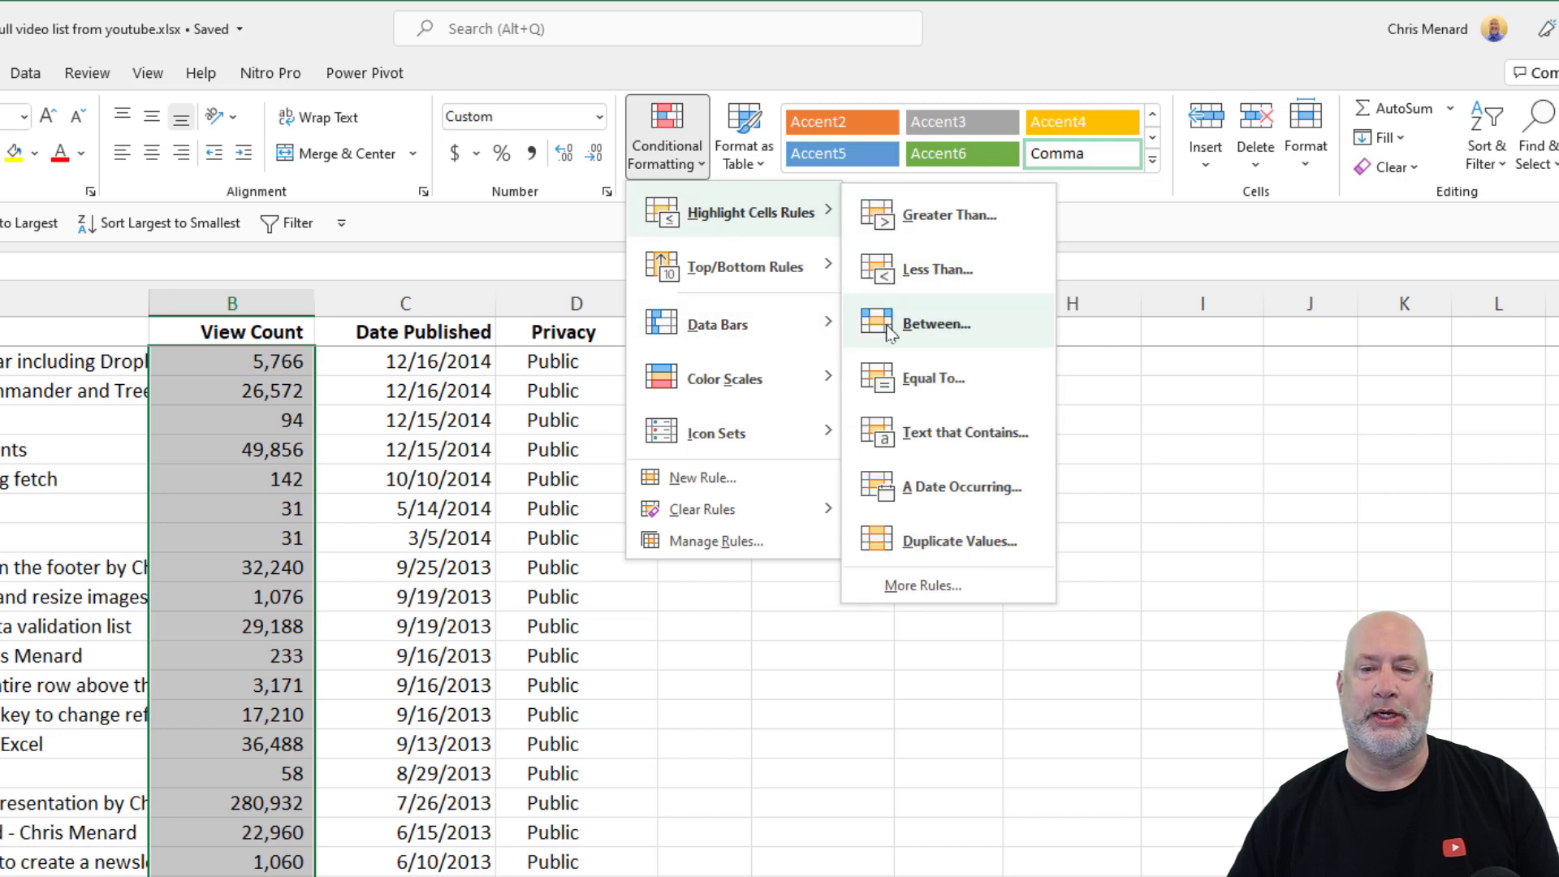
left_click(917, 333)
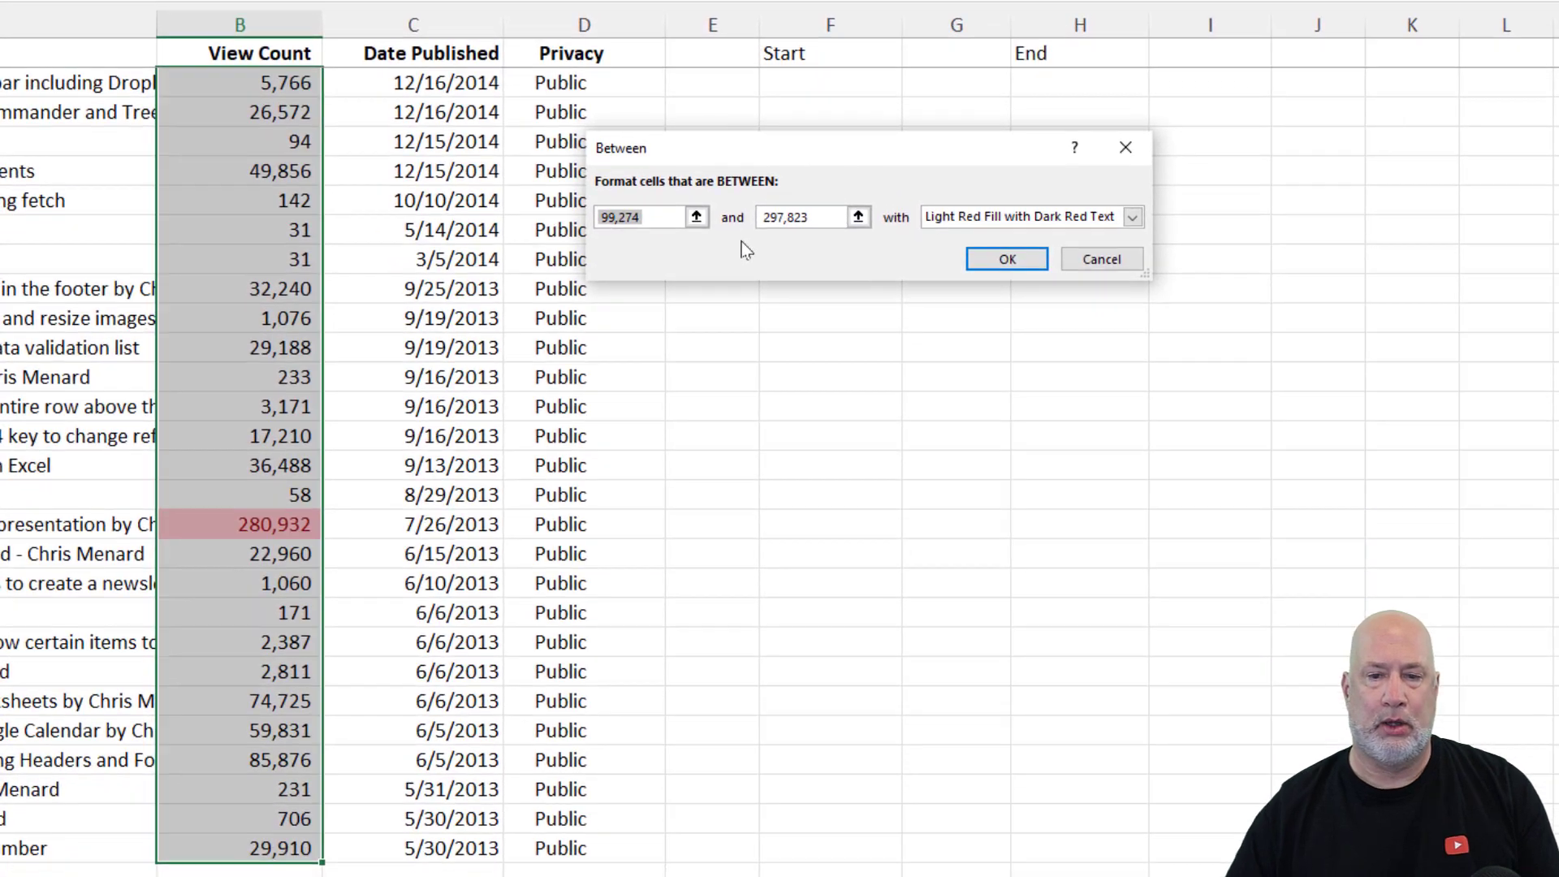
type("100000")
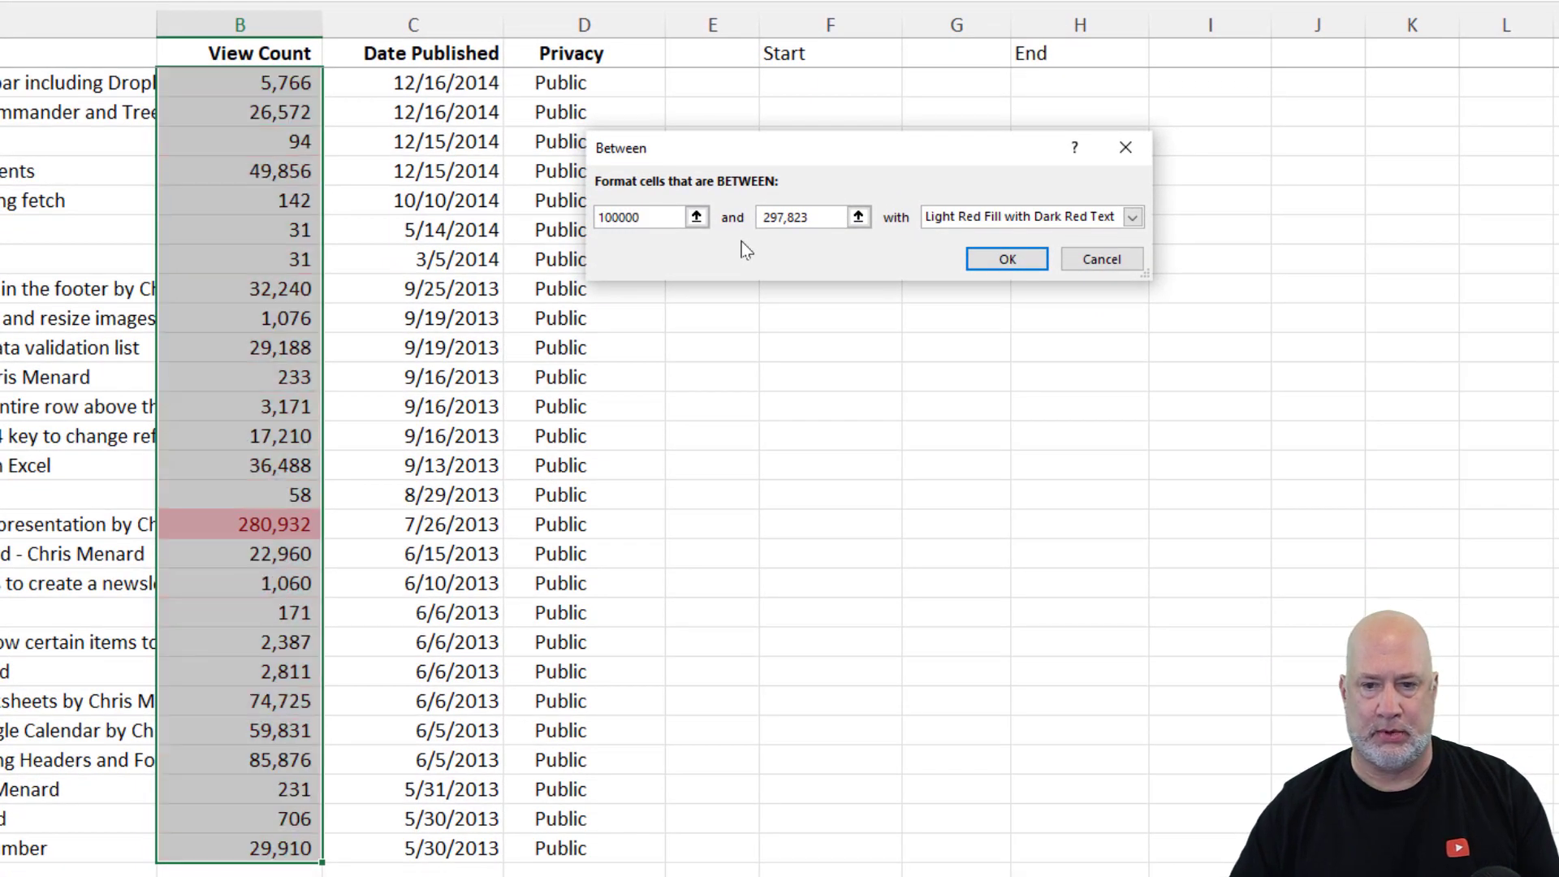
key("Tab")
type("3000")
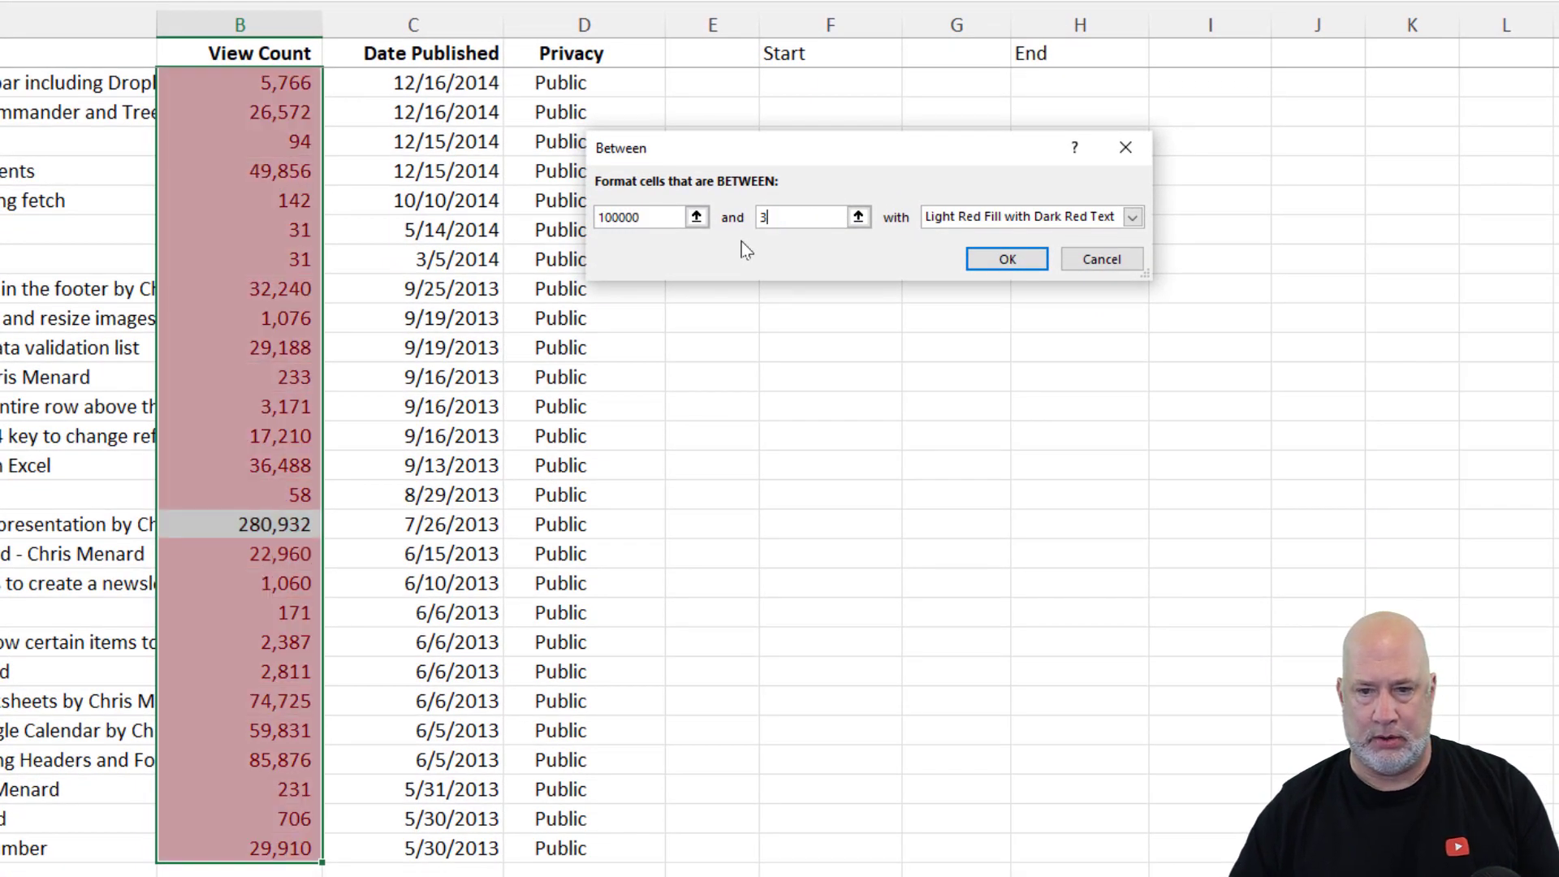
type("00")
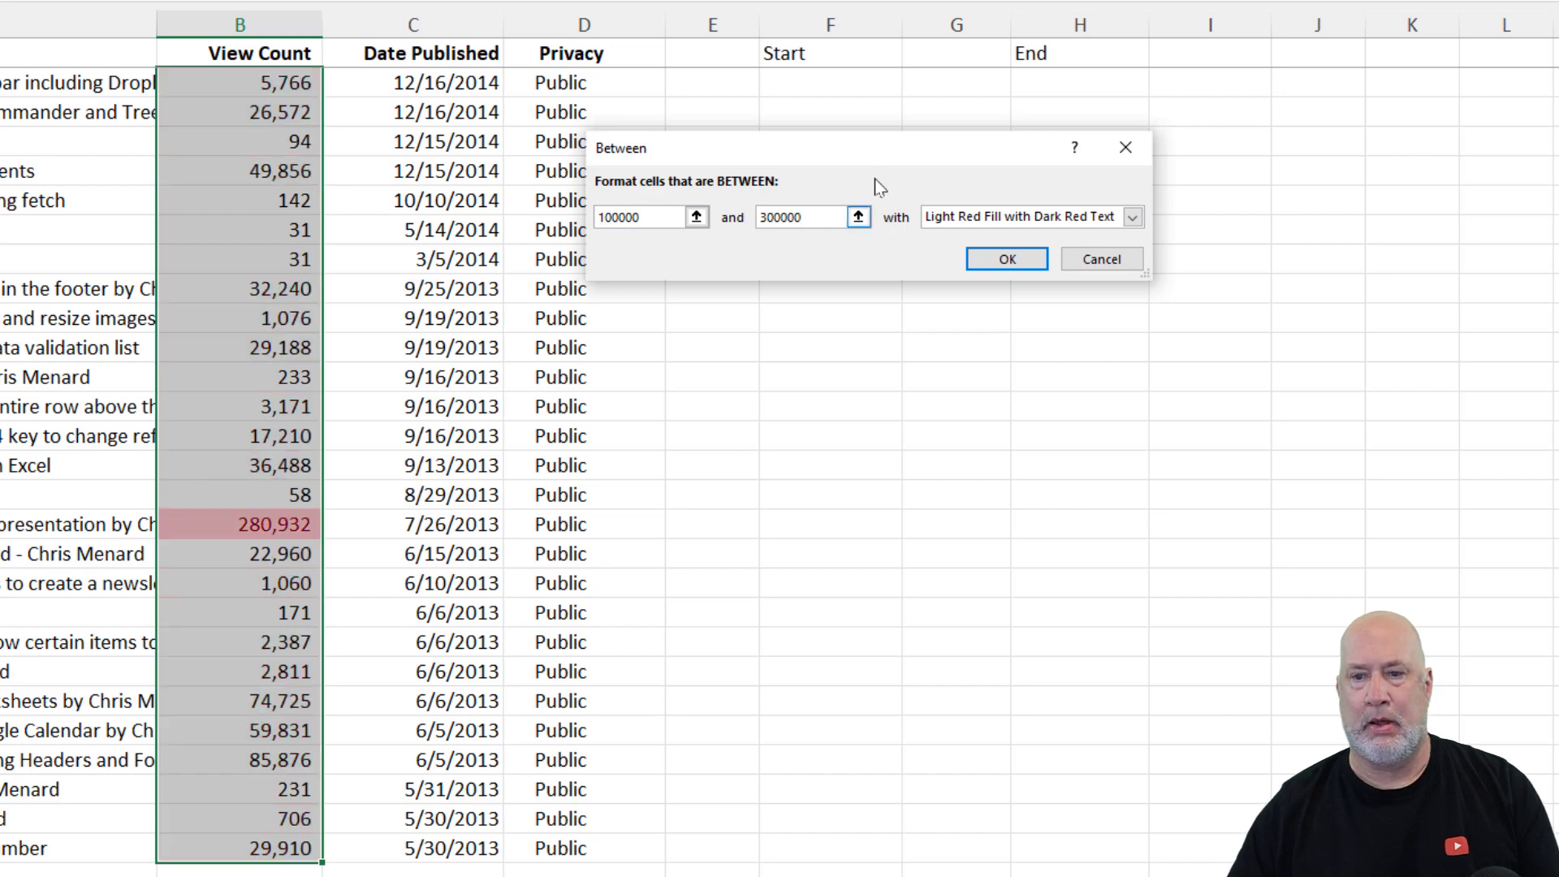
left_click(1044, 216)
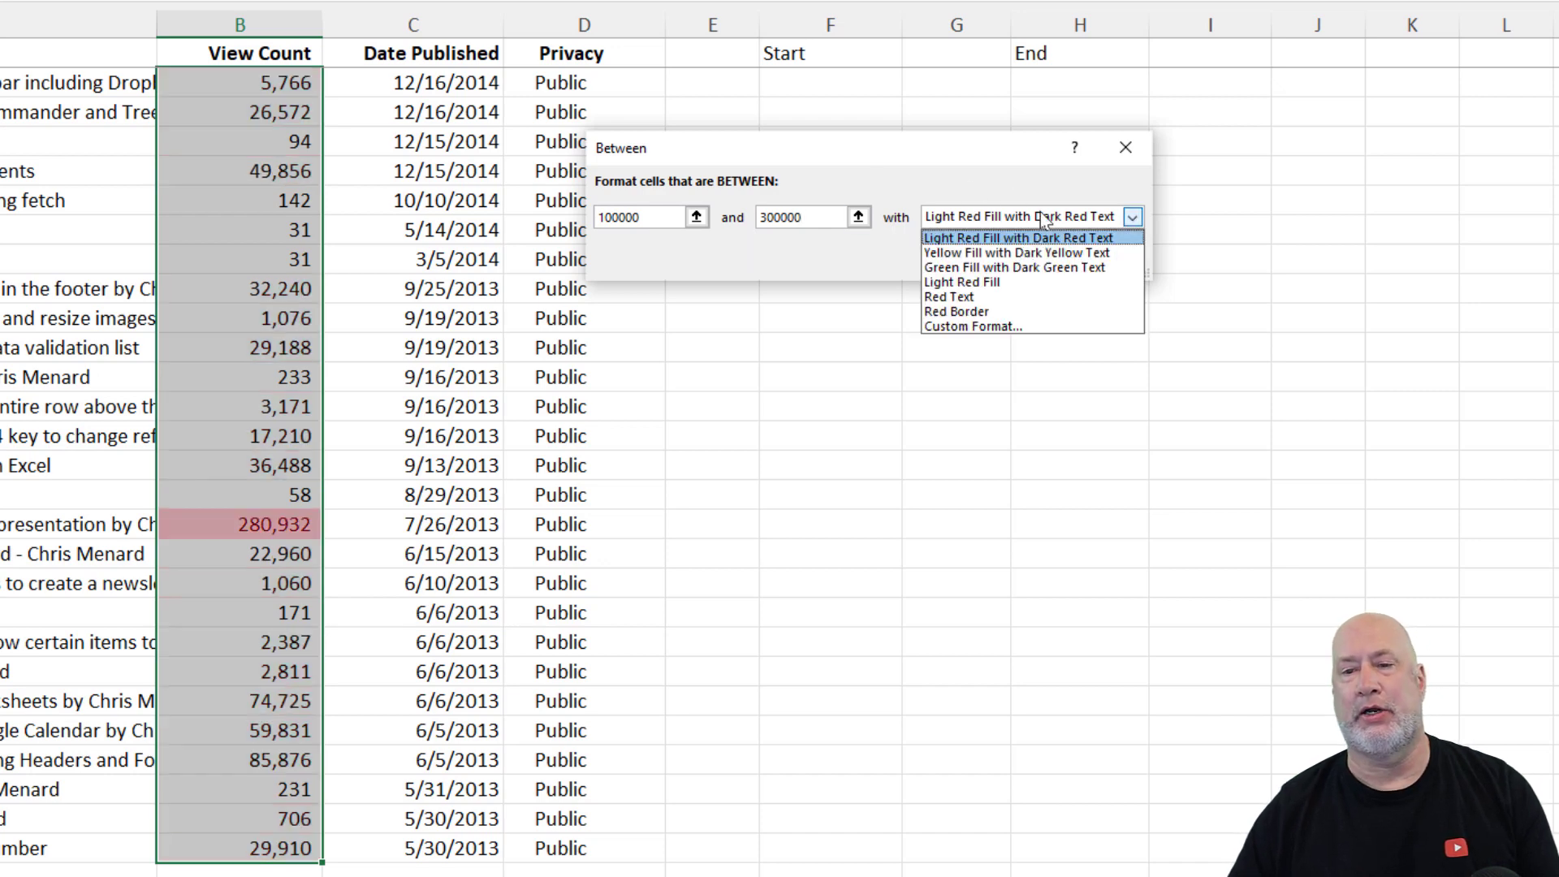
left_click(990, 266)
left_click(998, 260)
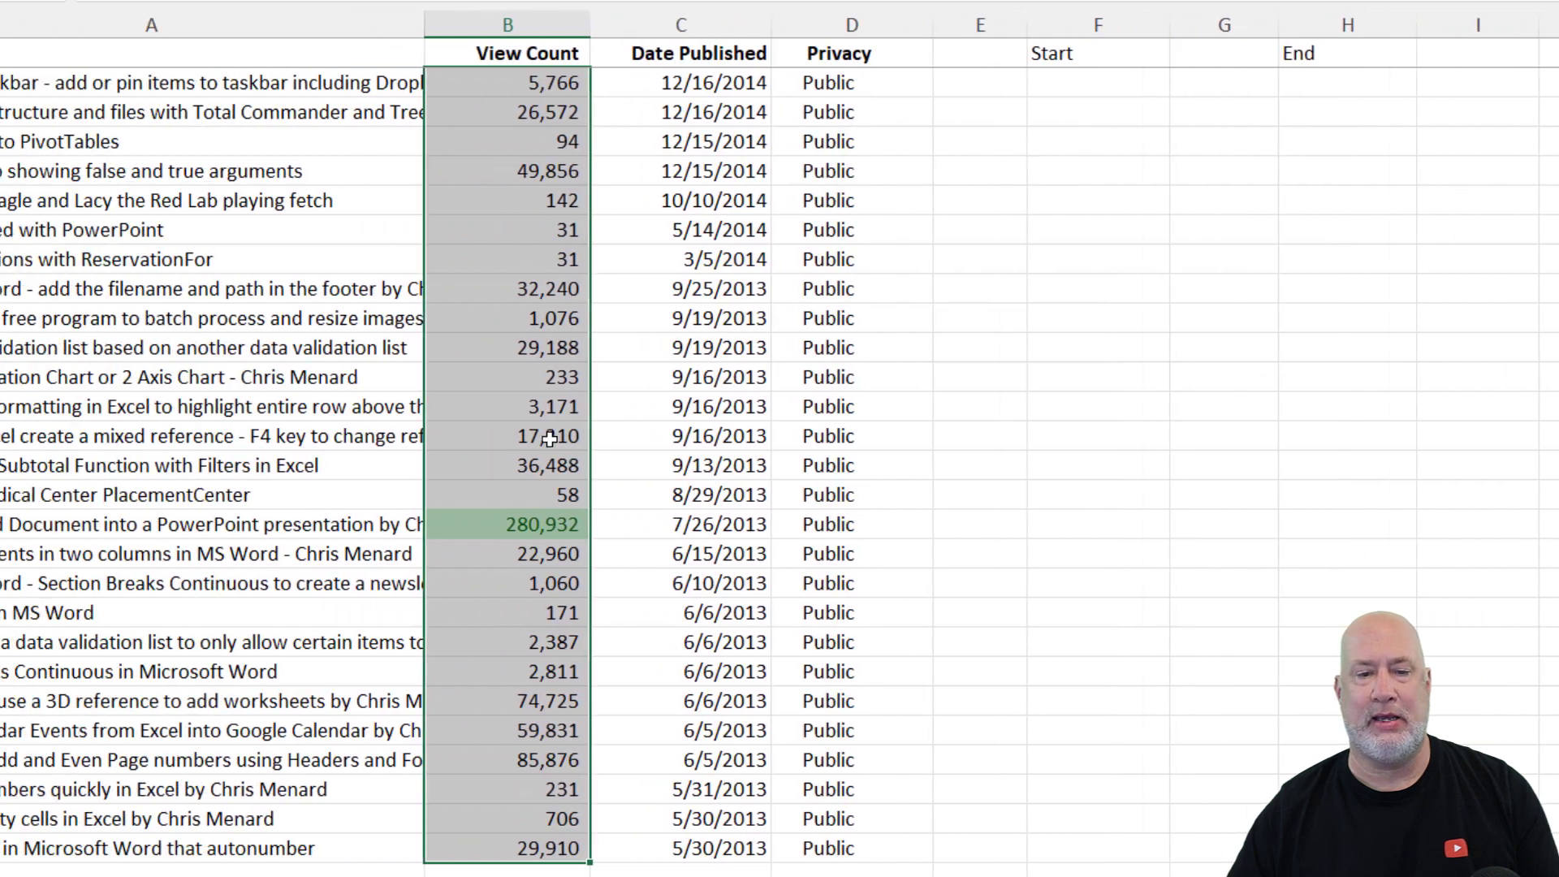
Sort the list by View Count largest to smallest and scroll back to the top.
left_click(539, 379)
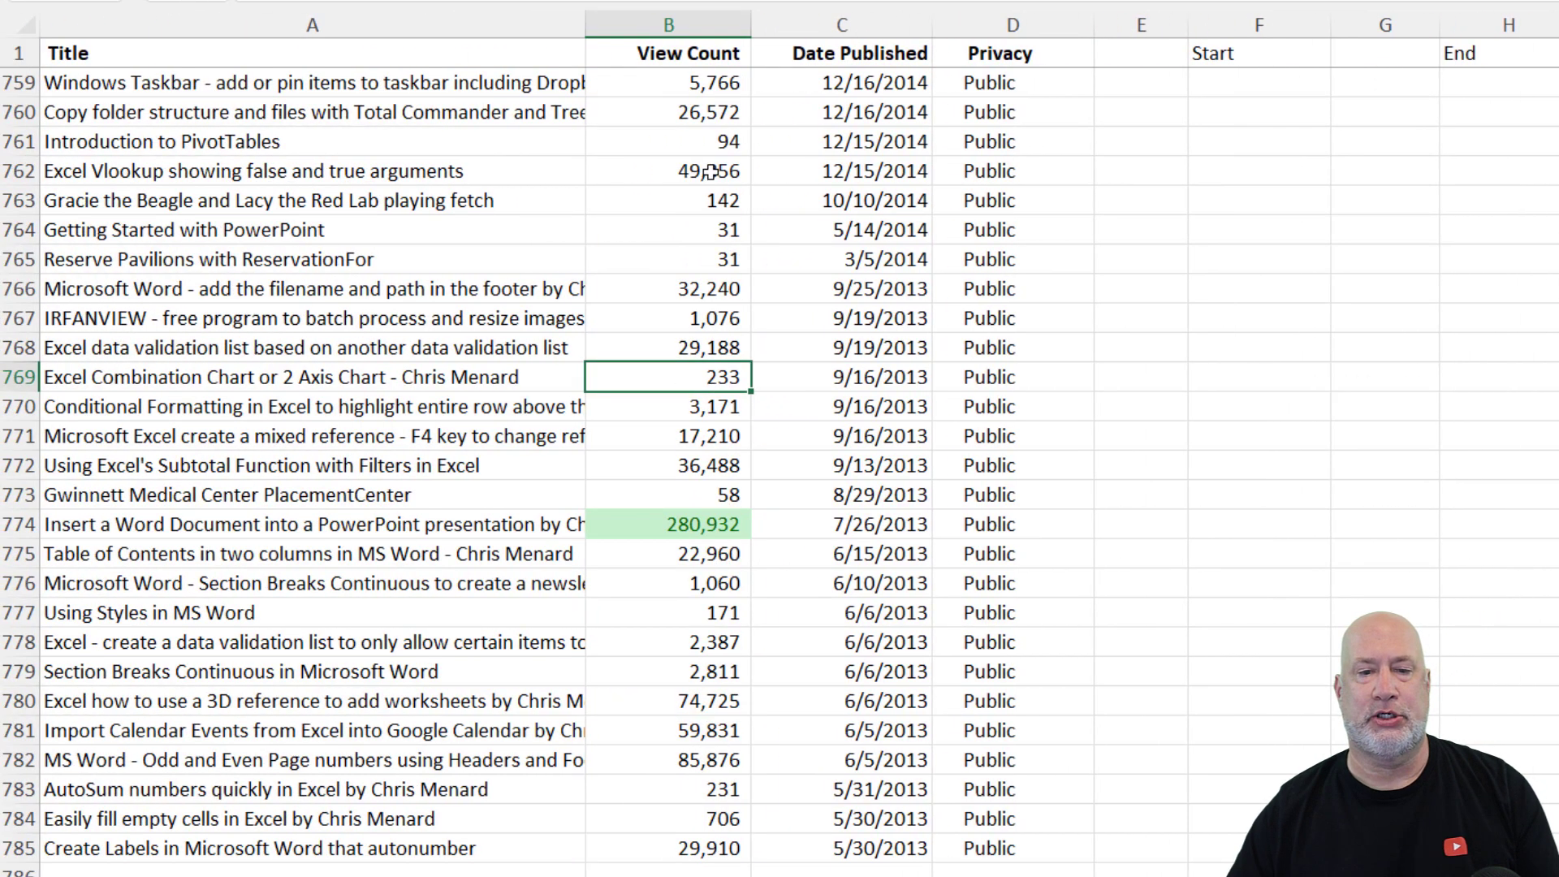
right_click(549, 172)
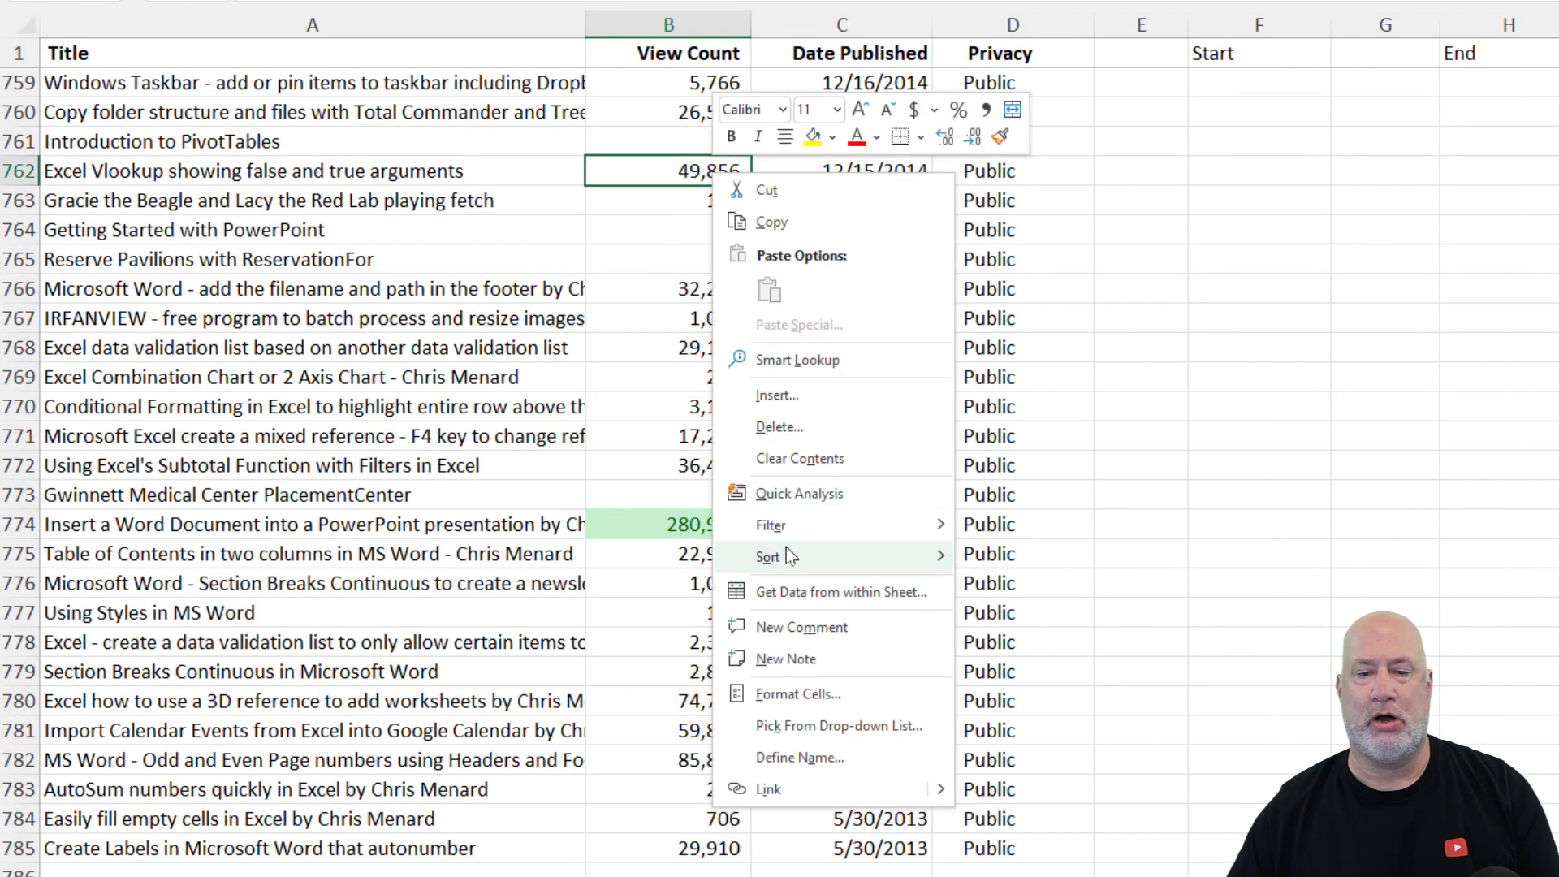
mouse_move(786, 552)
left_click(1029, 591)
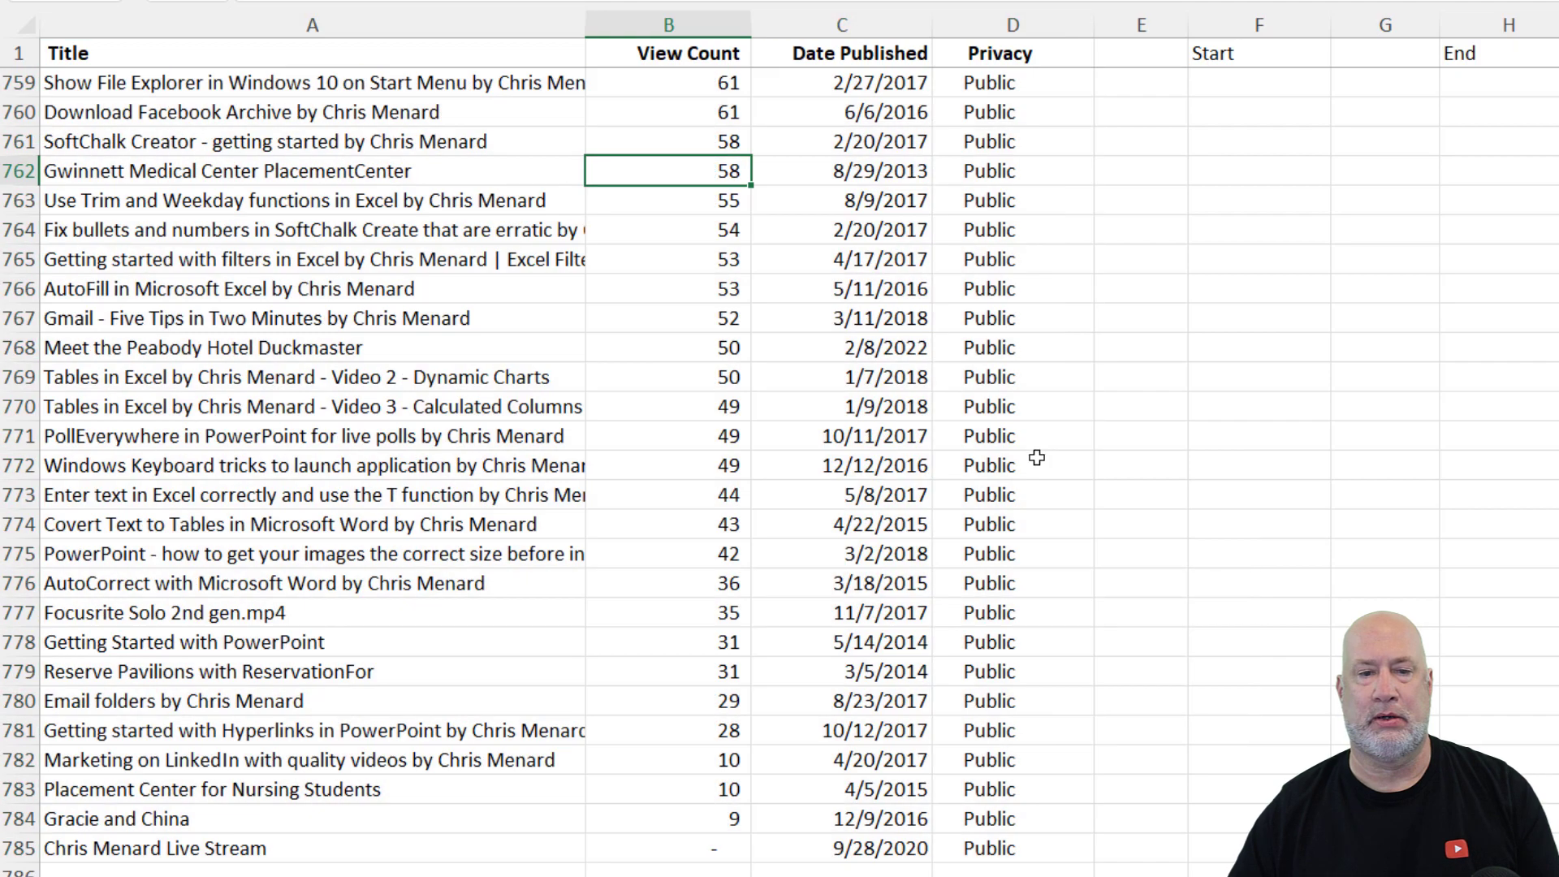
left_click(715, 228)
scroll(720, 224, "up", 20)
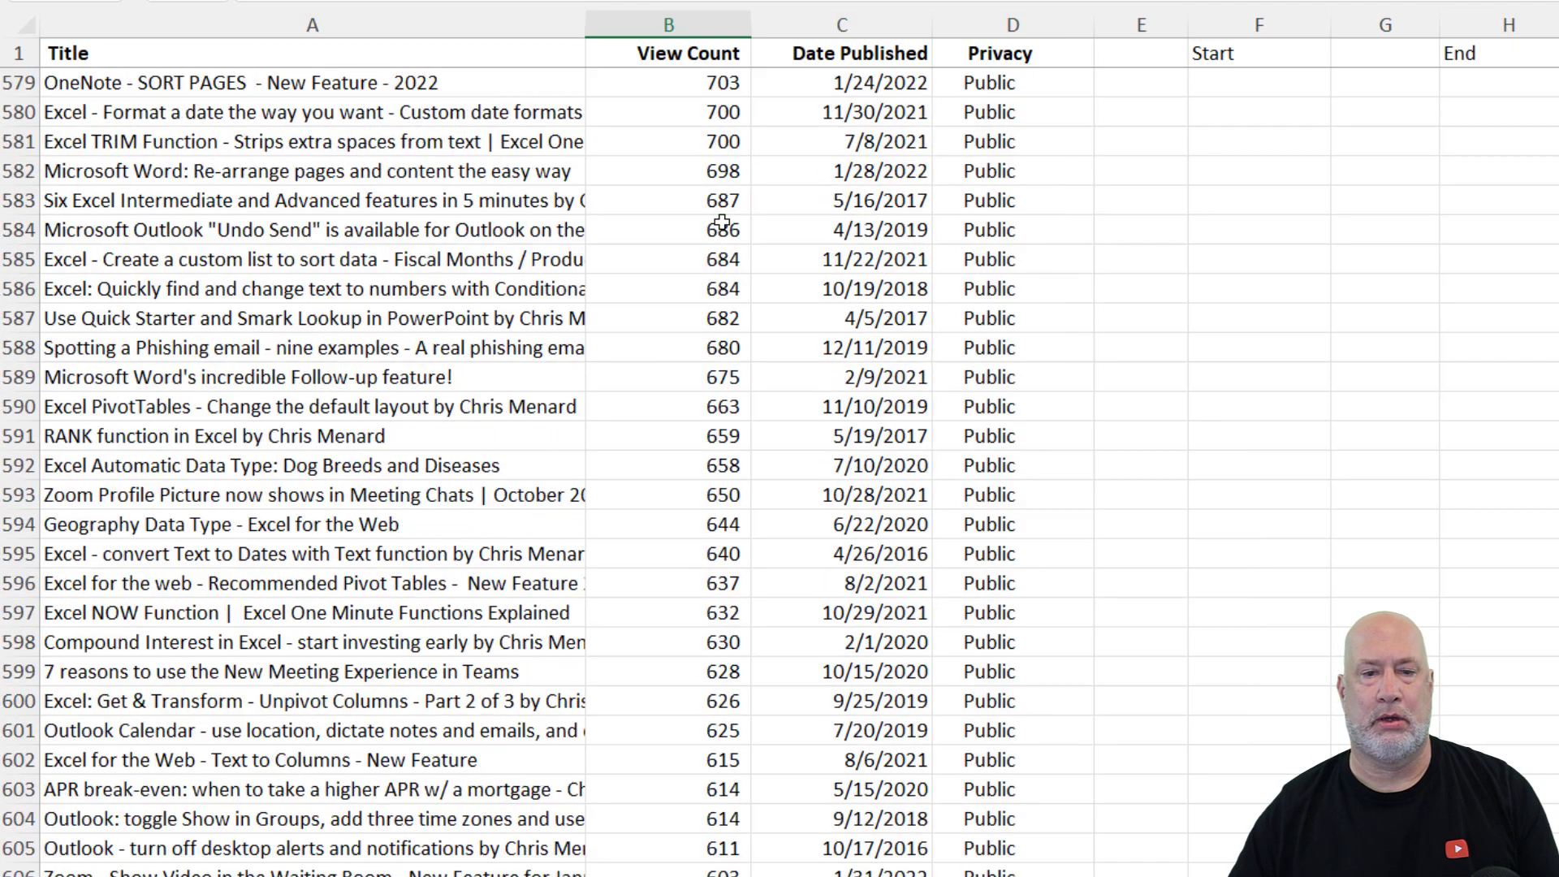
left_click(714, 202)
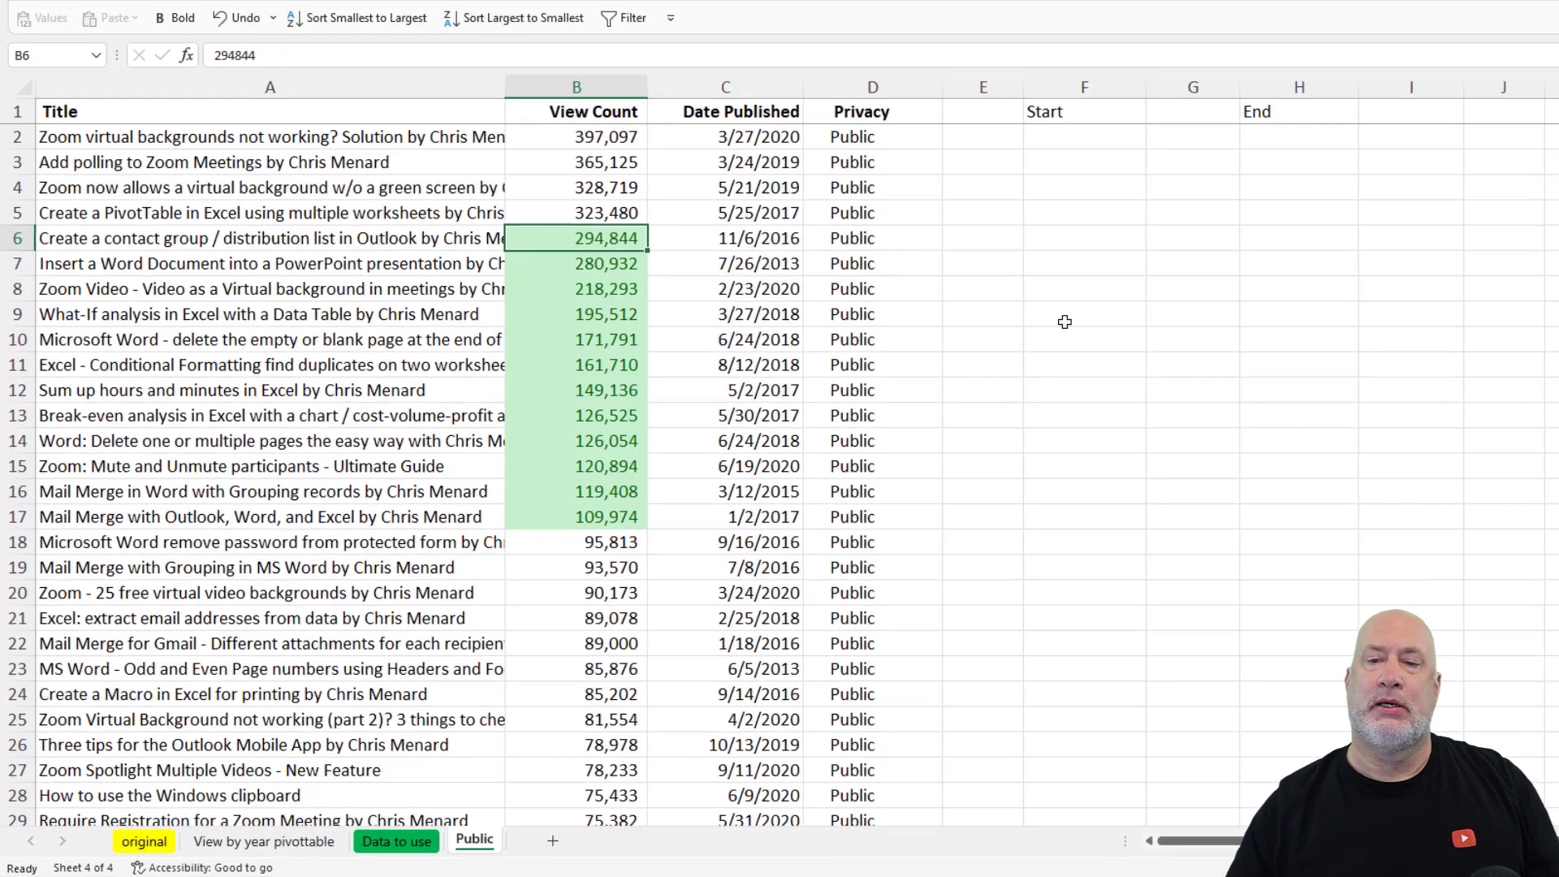
Bold the Start and End headers and clear all conditional formatting from the sheet.
left_click(1174, 121)
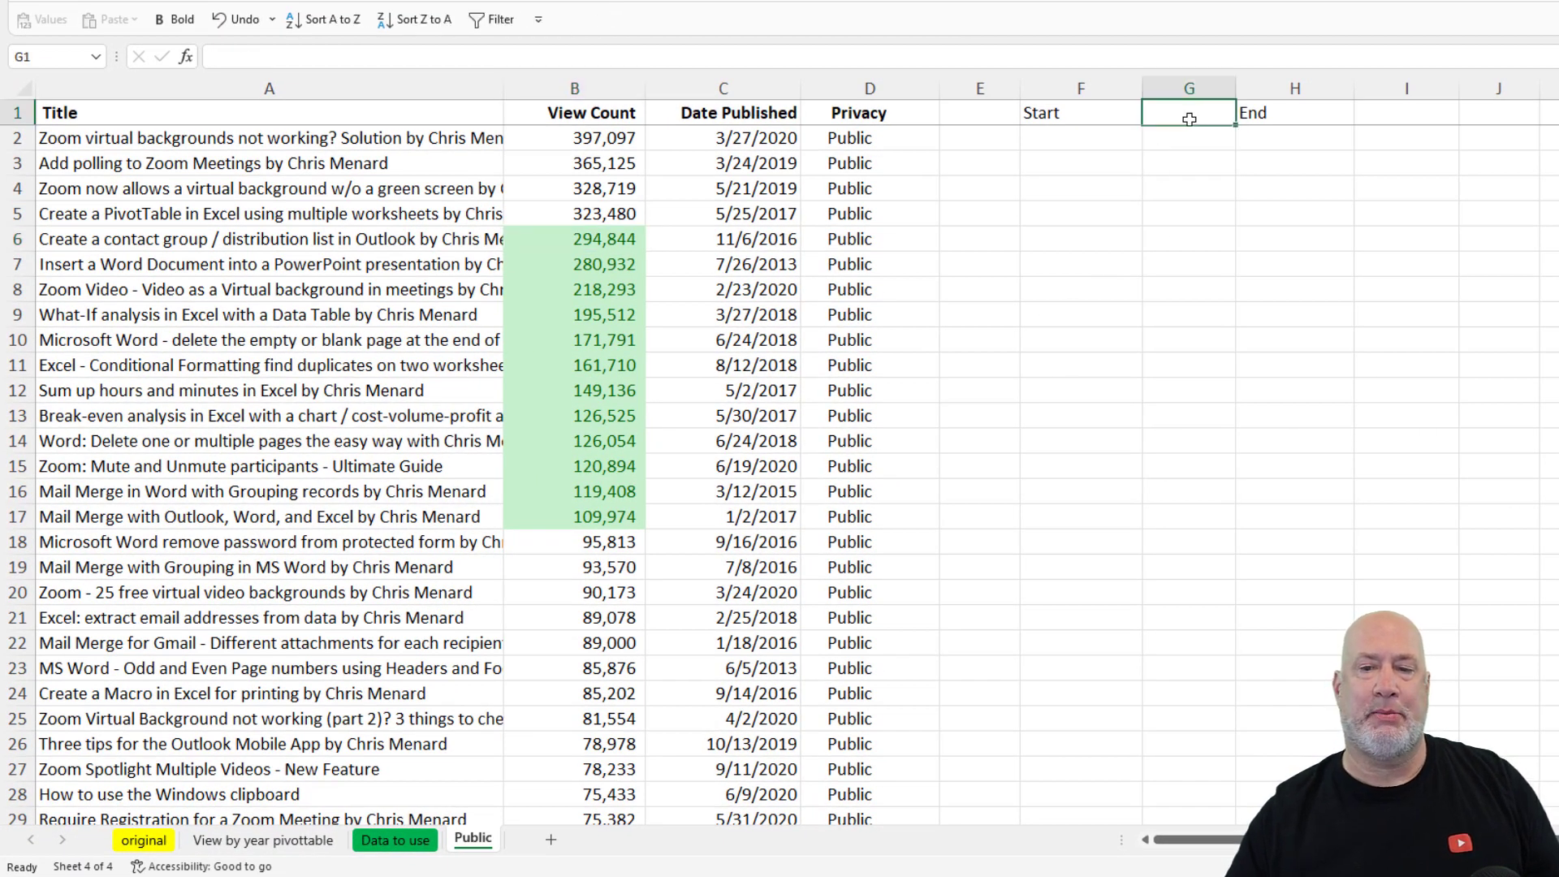
left_click_drag(1074, 117, 1396, 114)
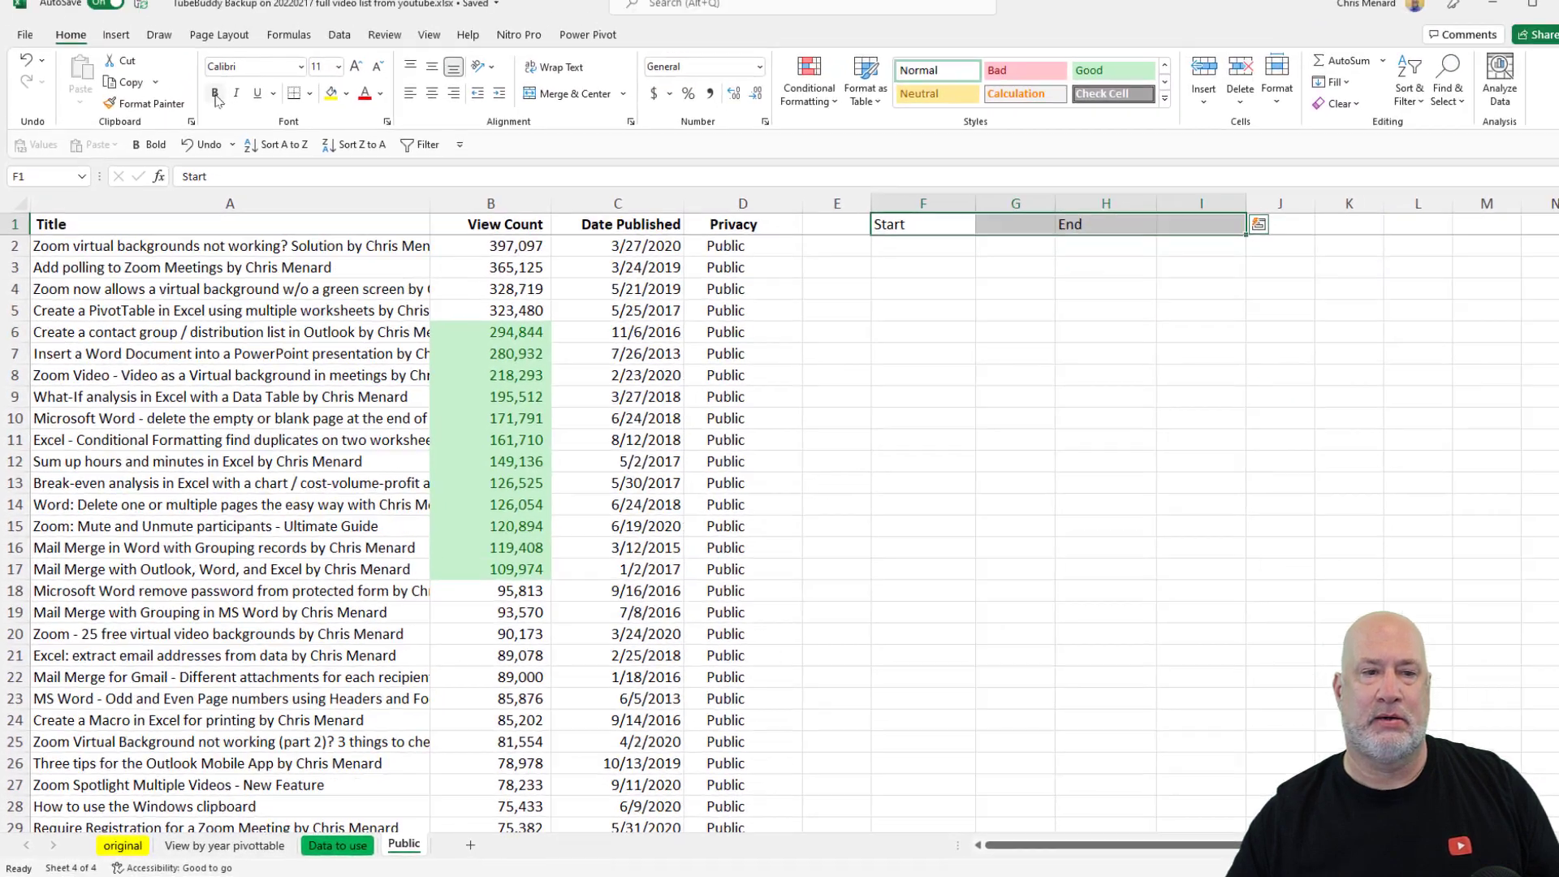
left_click(215, 94)
key("Right")
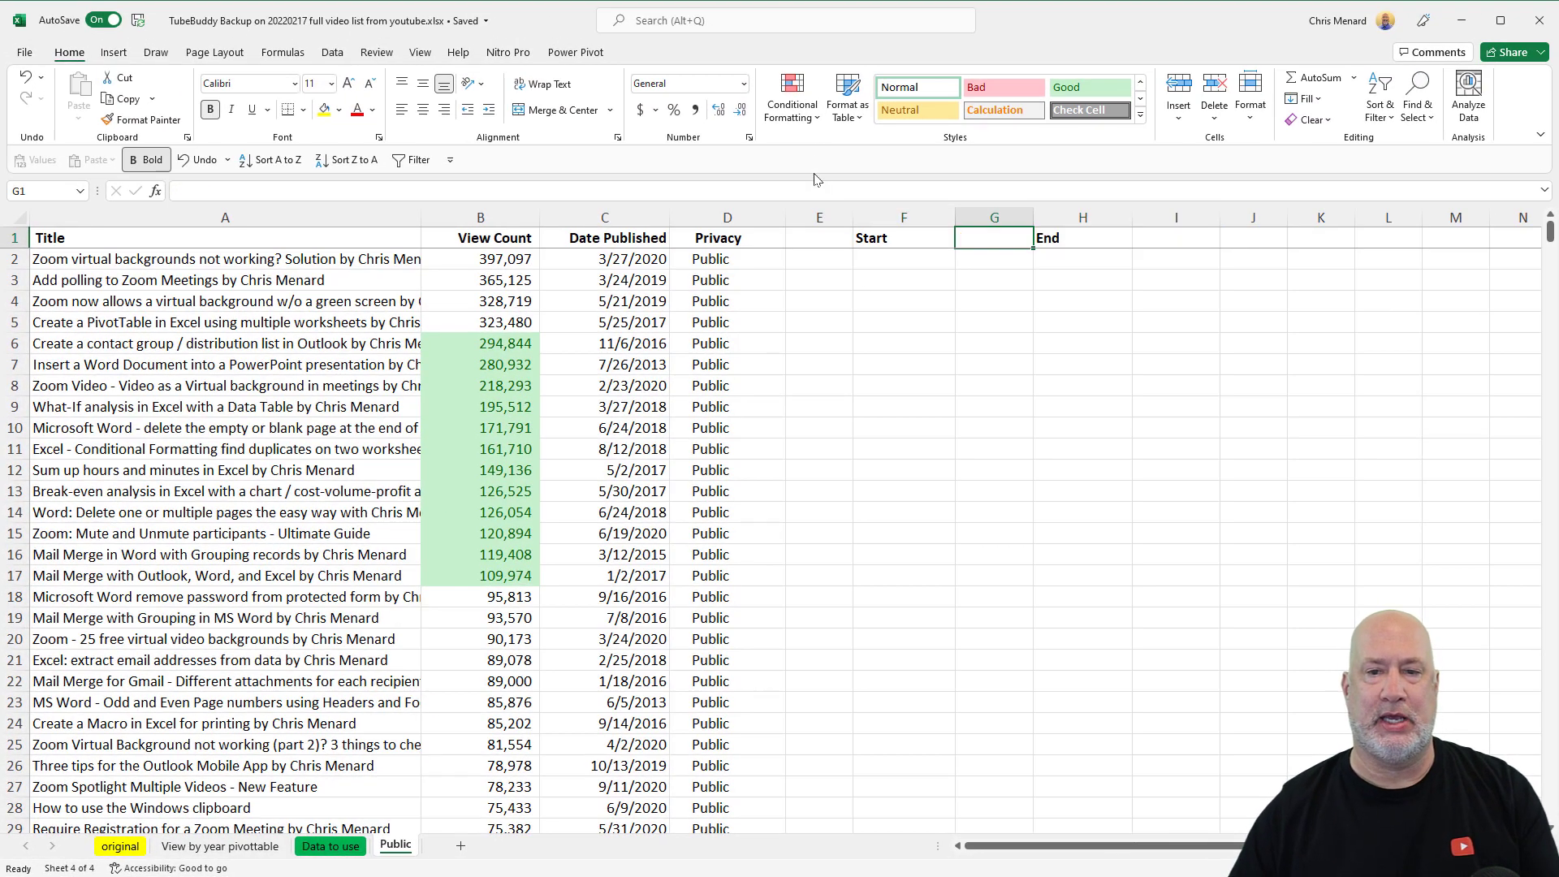
left_click(792, 101)
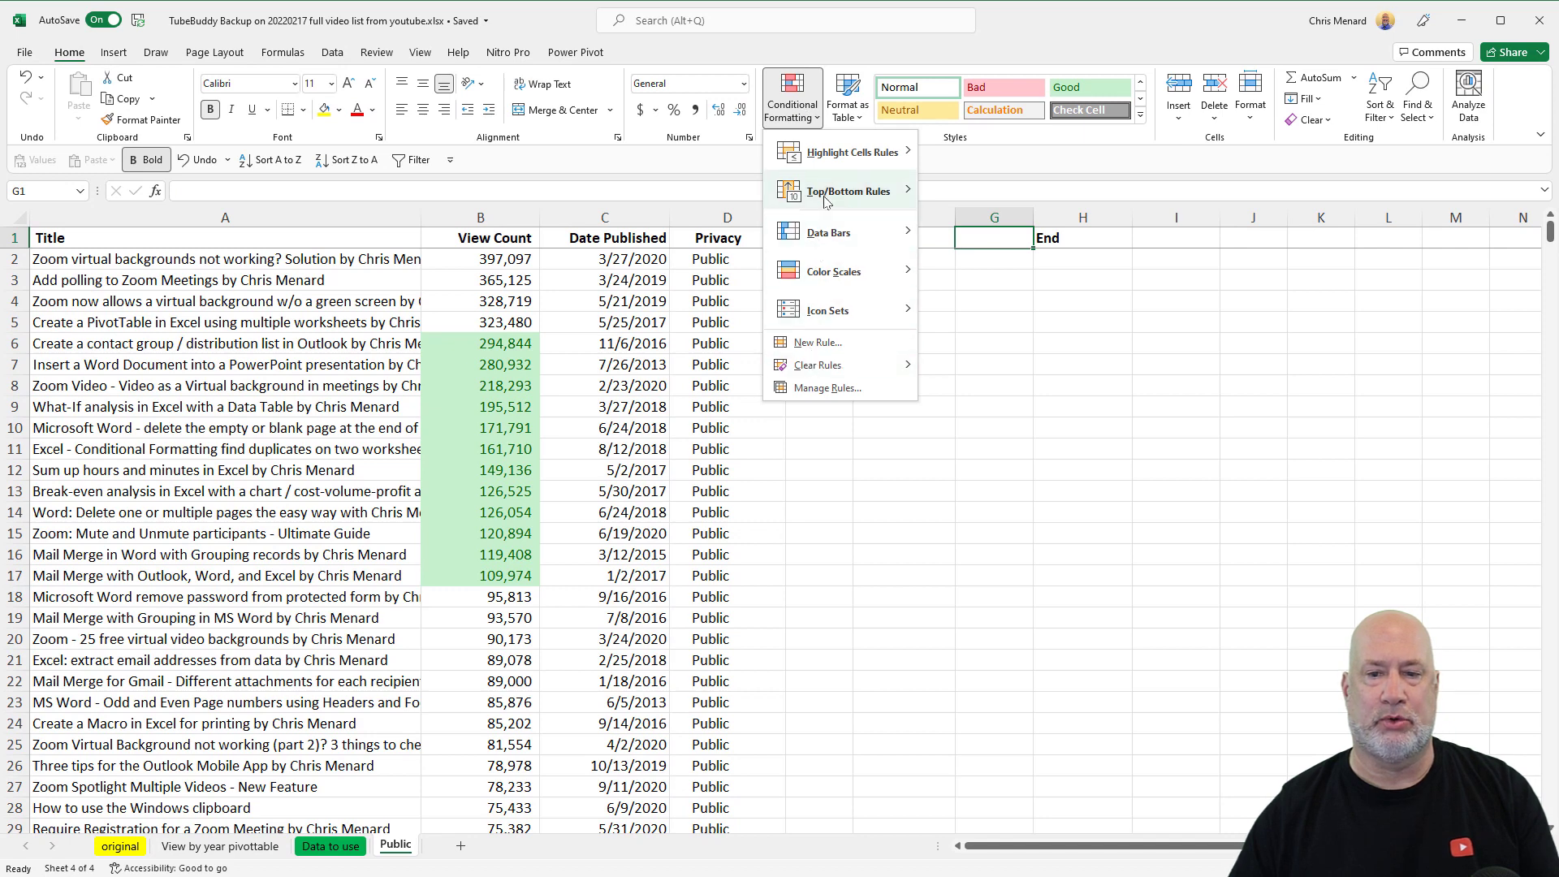
mouse_move(833, 367)
left_click(991, 391)
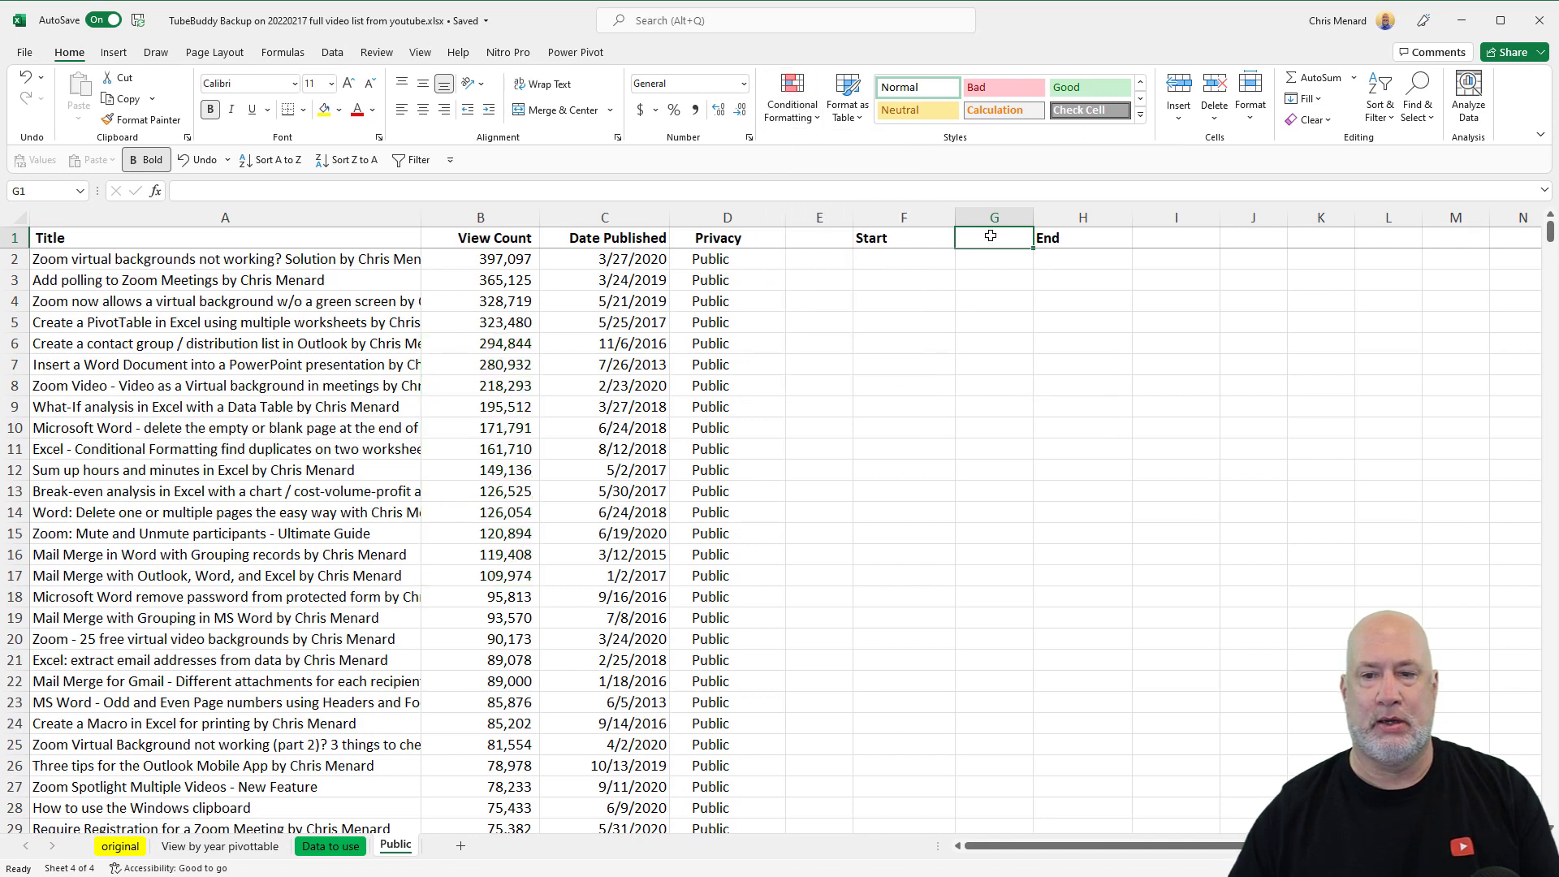
Enter 100000 as the Start value and 300000 as the End value.
type("100000")
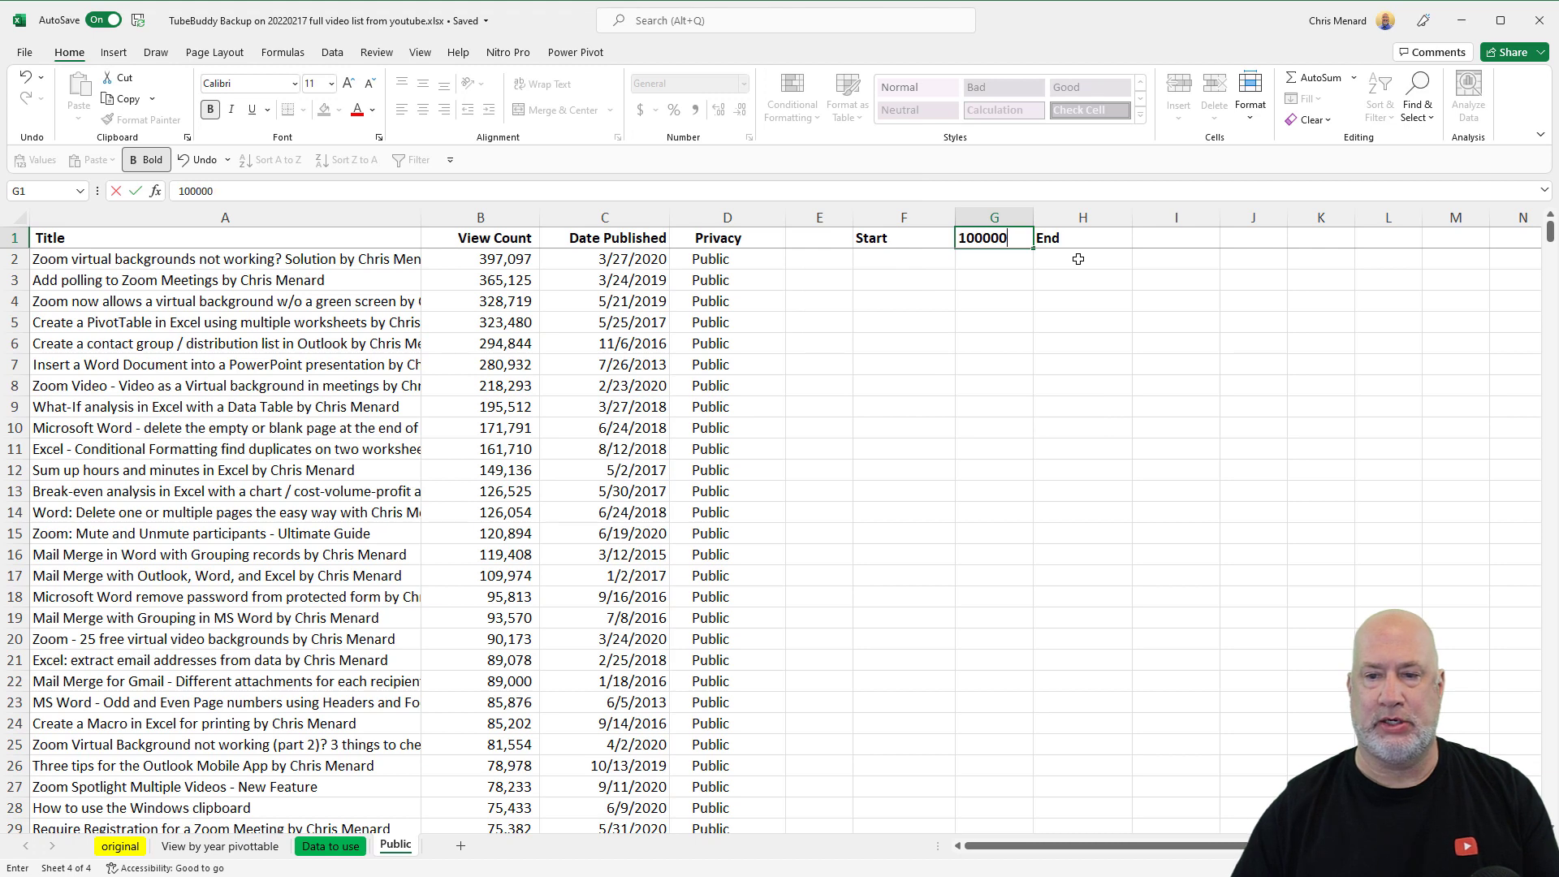
key("Tab")
key("Tab")
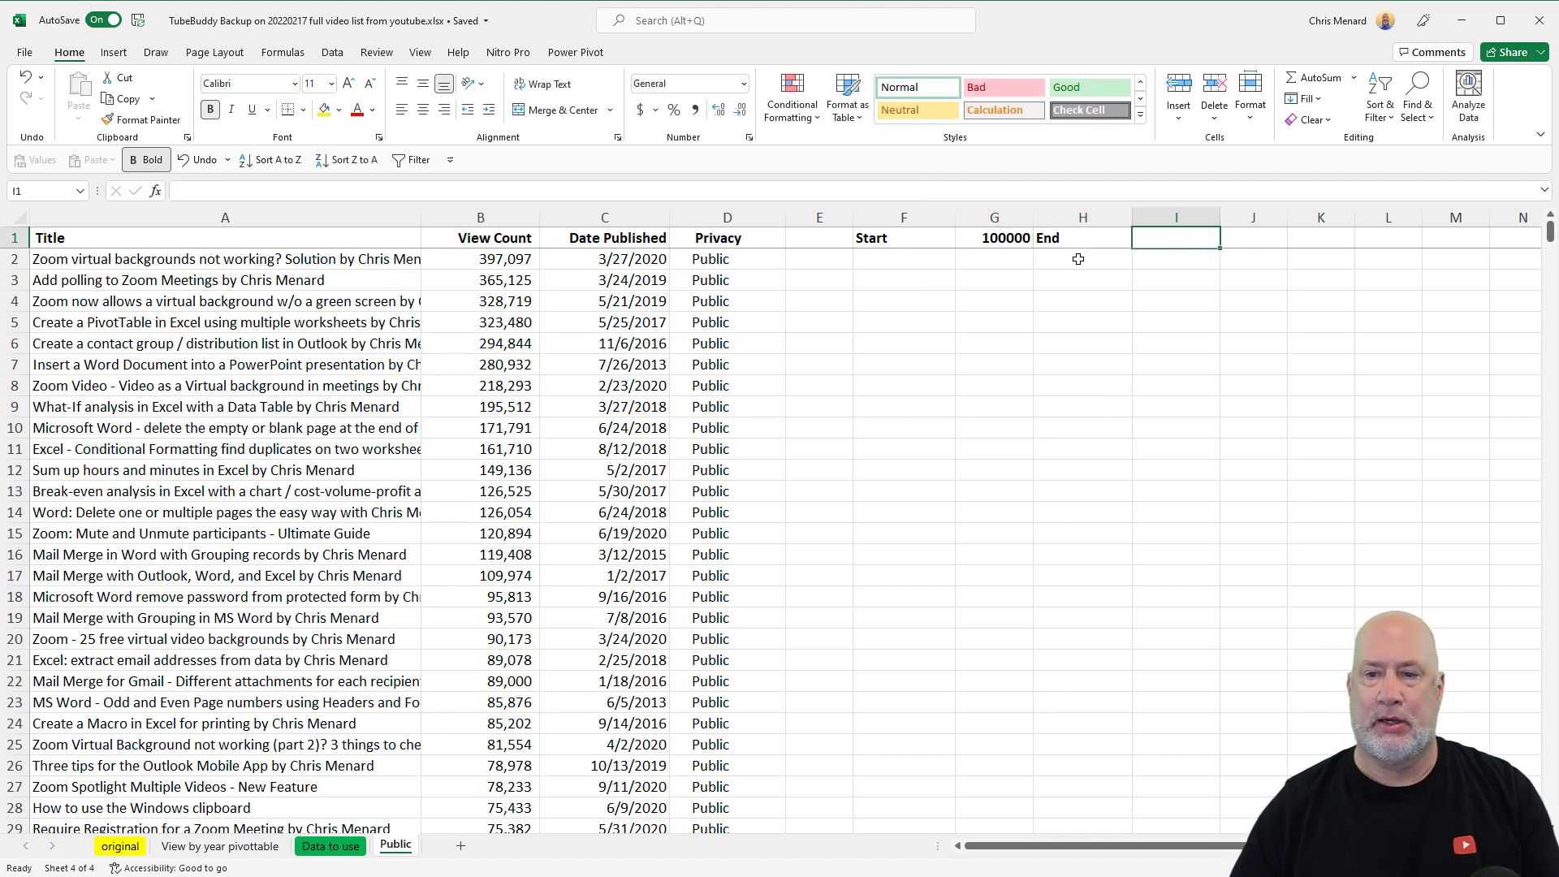
type("300000")
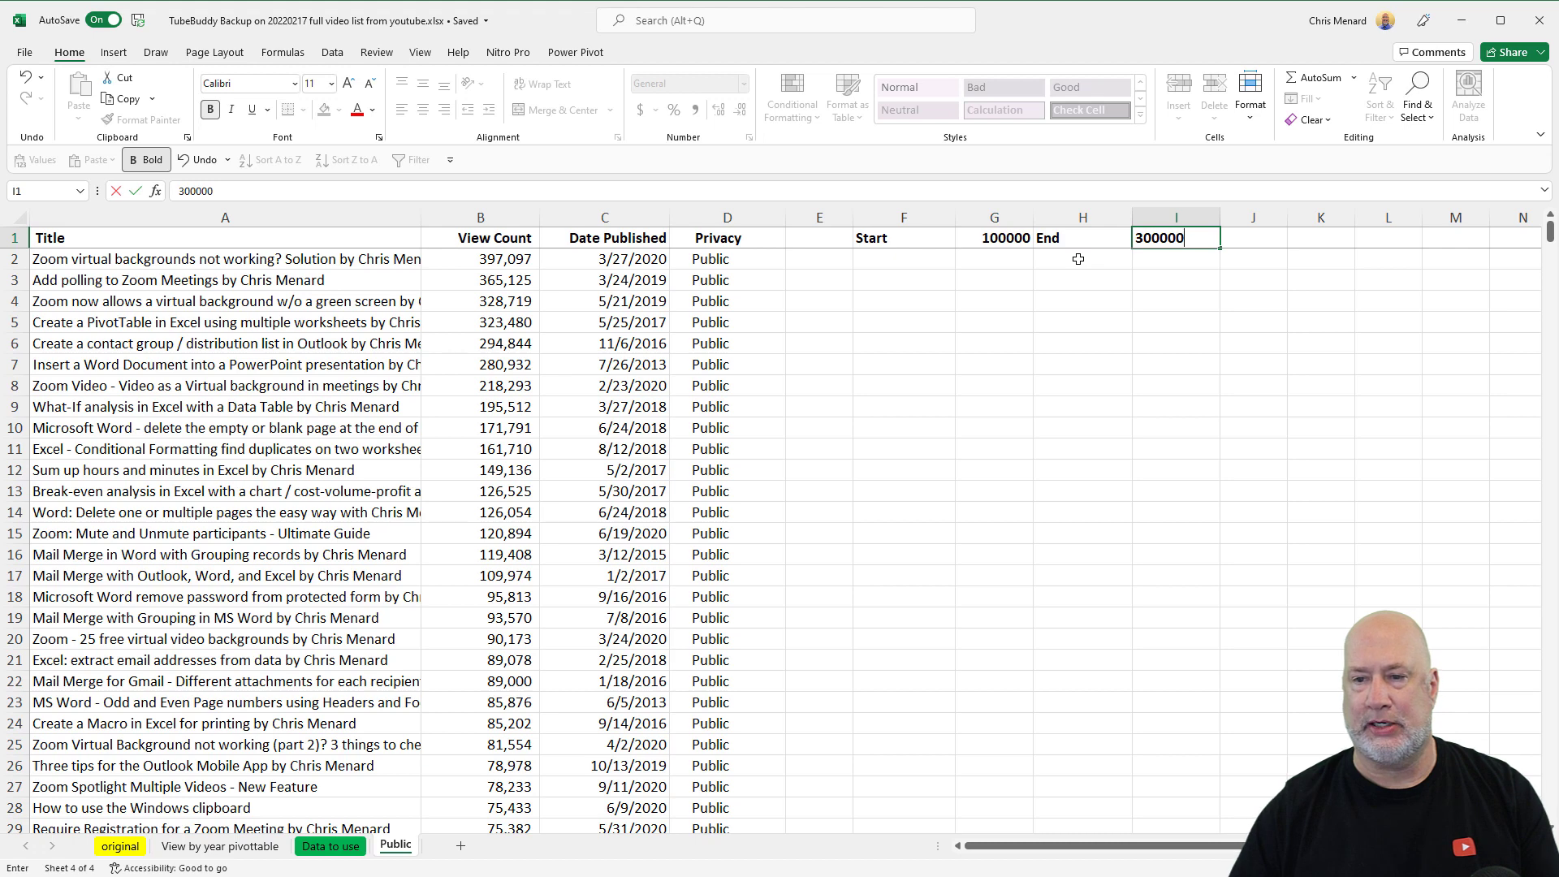
key("Return")
Format Start and End as comma numbers with no decimals, showing 100,000 and 300,000.
left_click(1005, 238)
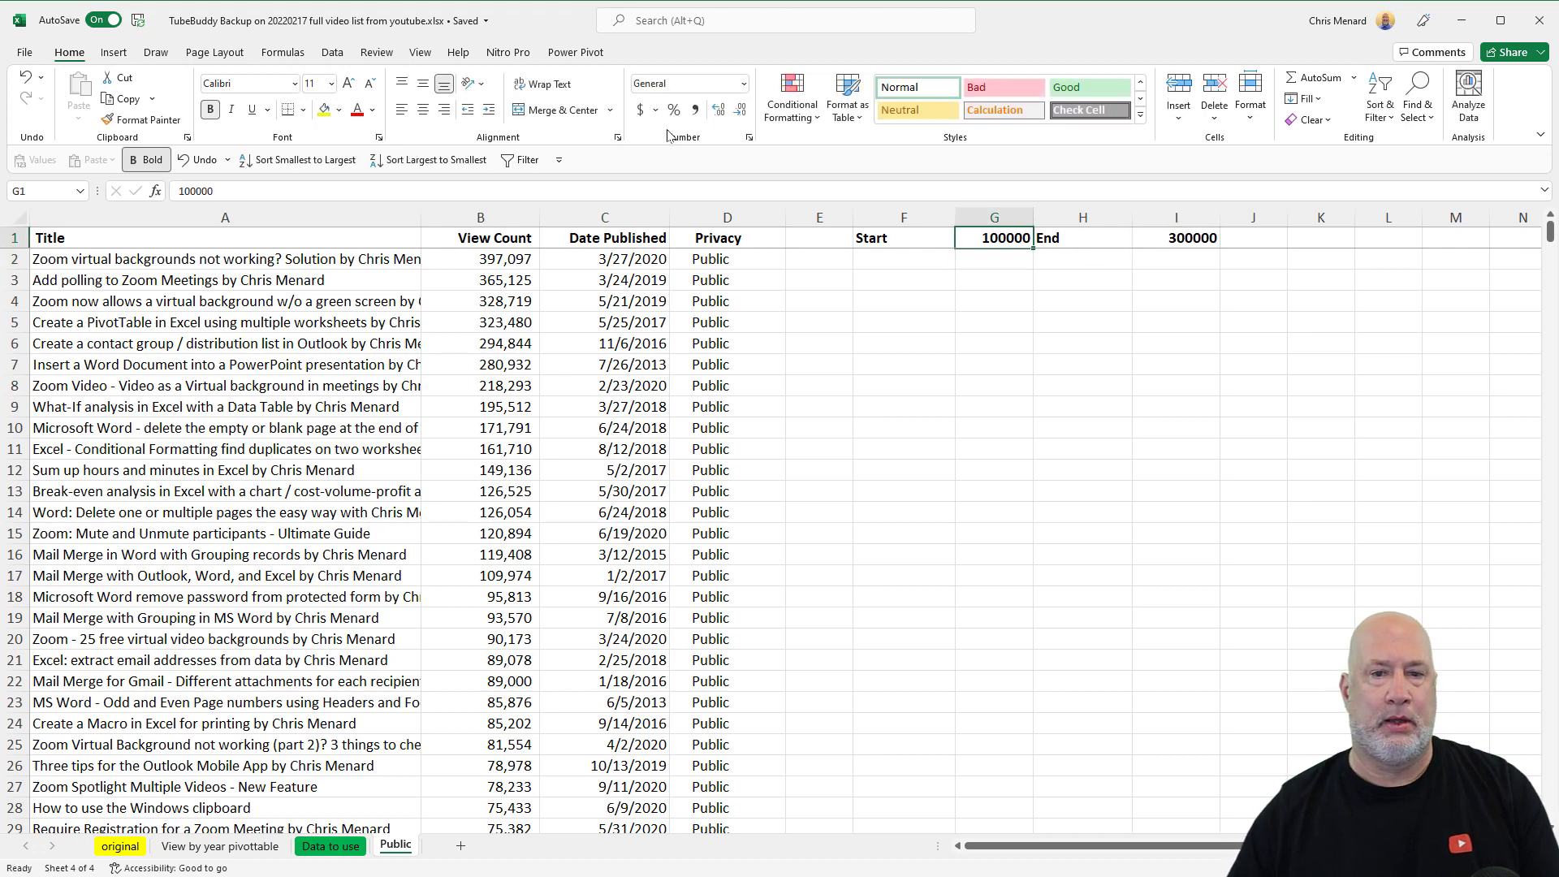
left_click(694, 110)
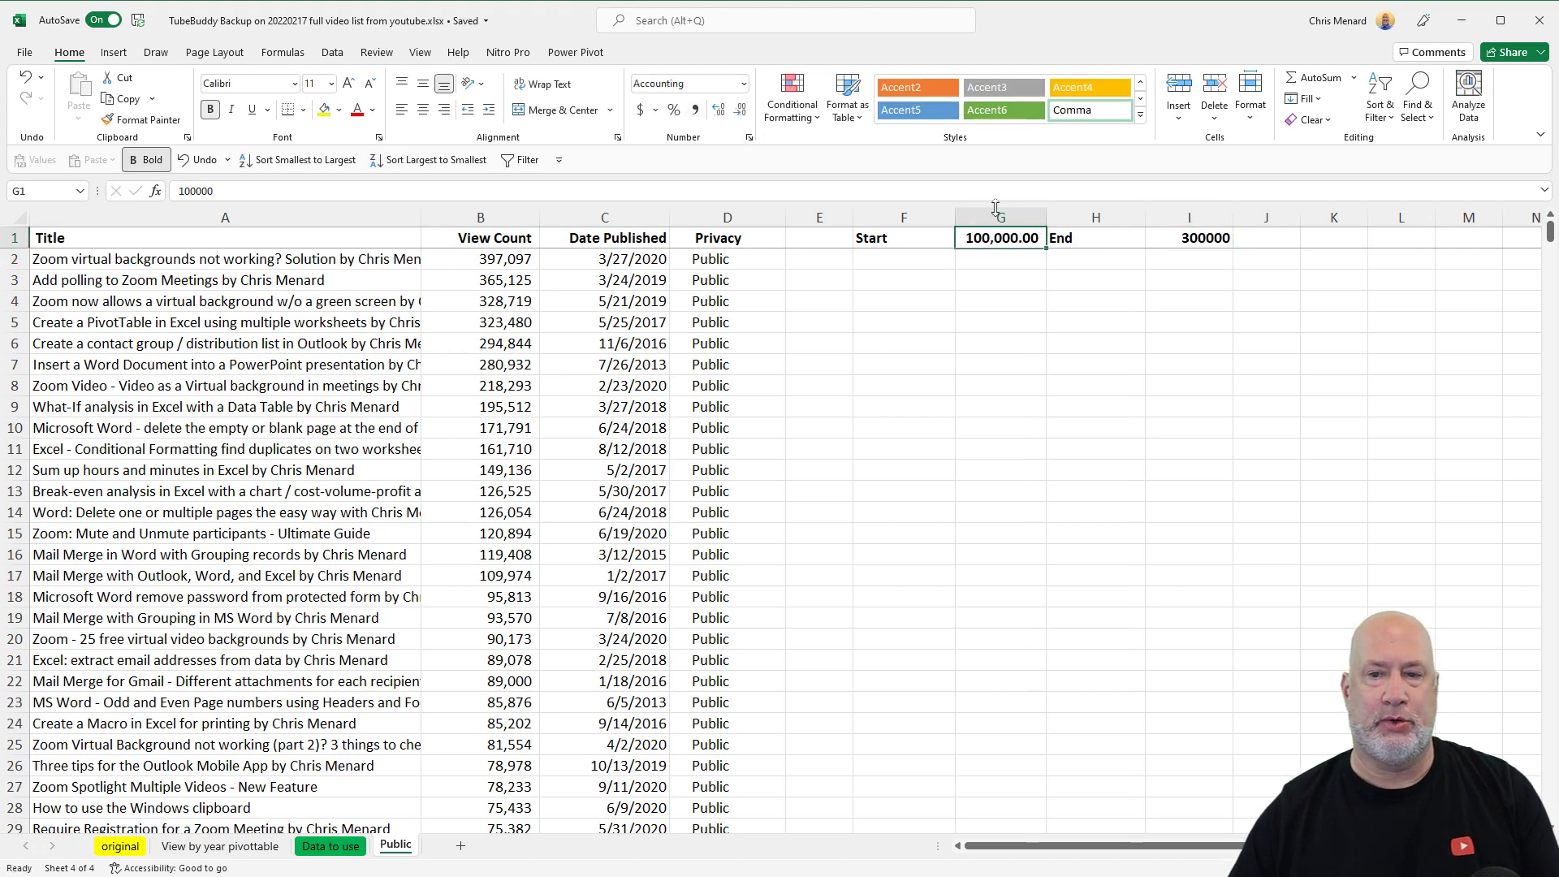
left_click(738, 110)
left_click(739, 110)
left_click(1168, 242)
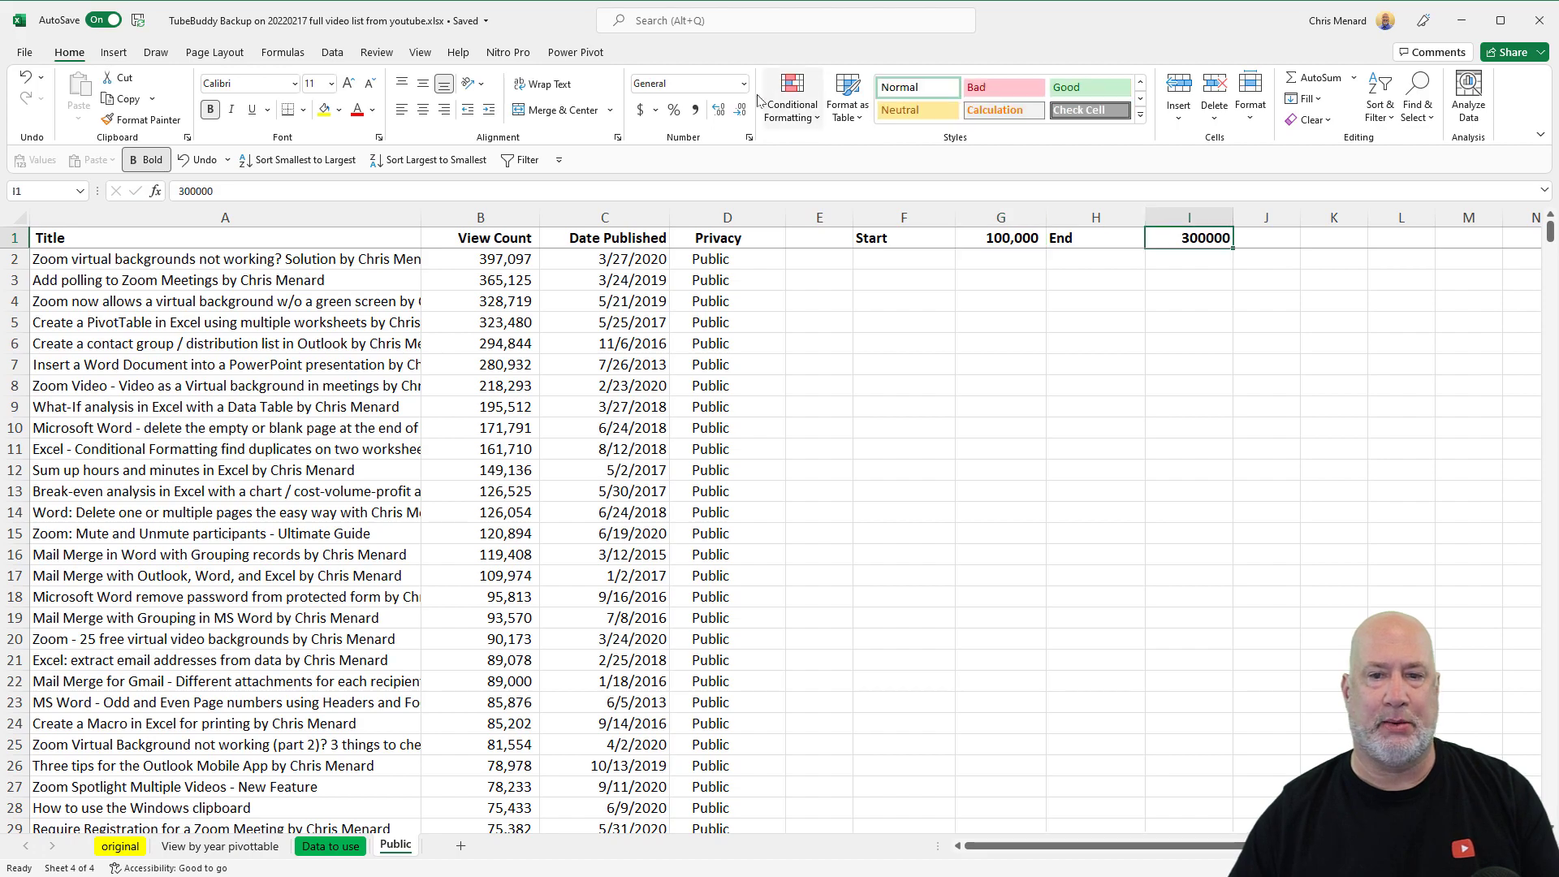
left_click(694, 110)
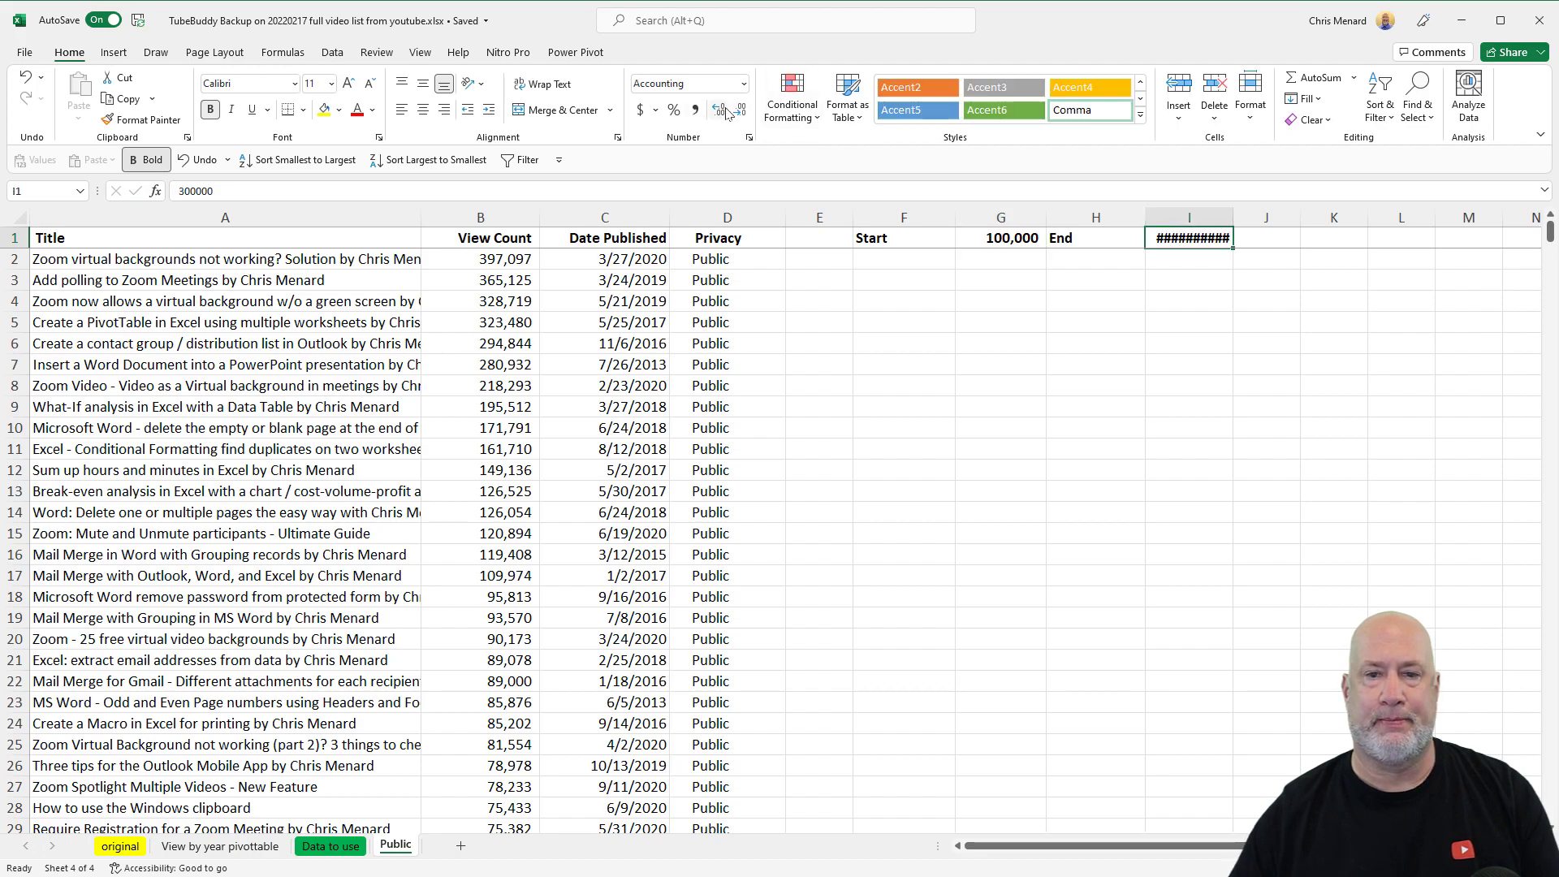
left_click(741, 109)
left_click(741, 110)
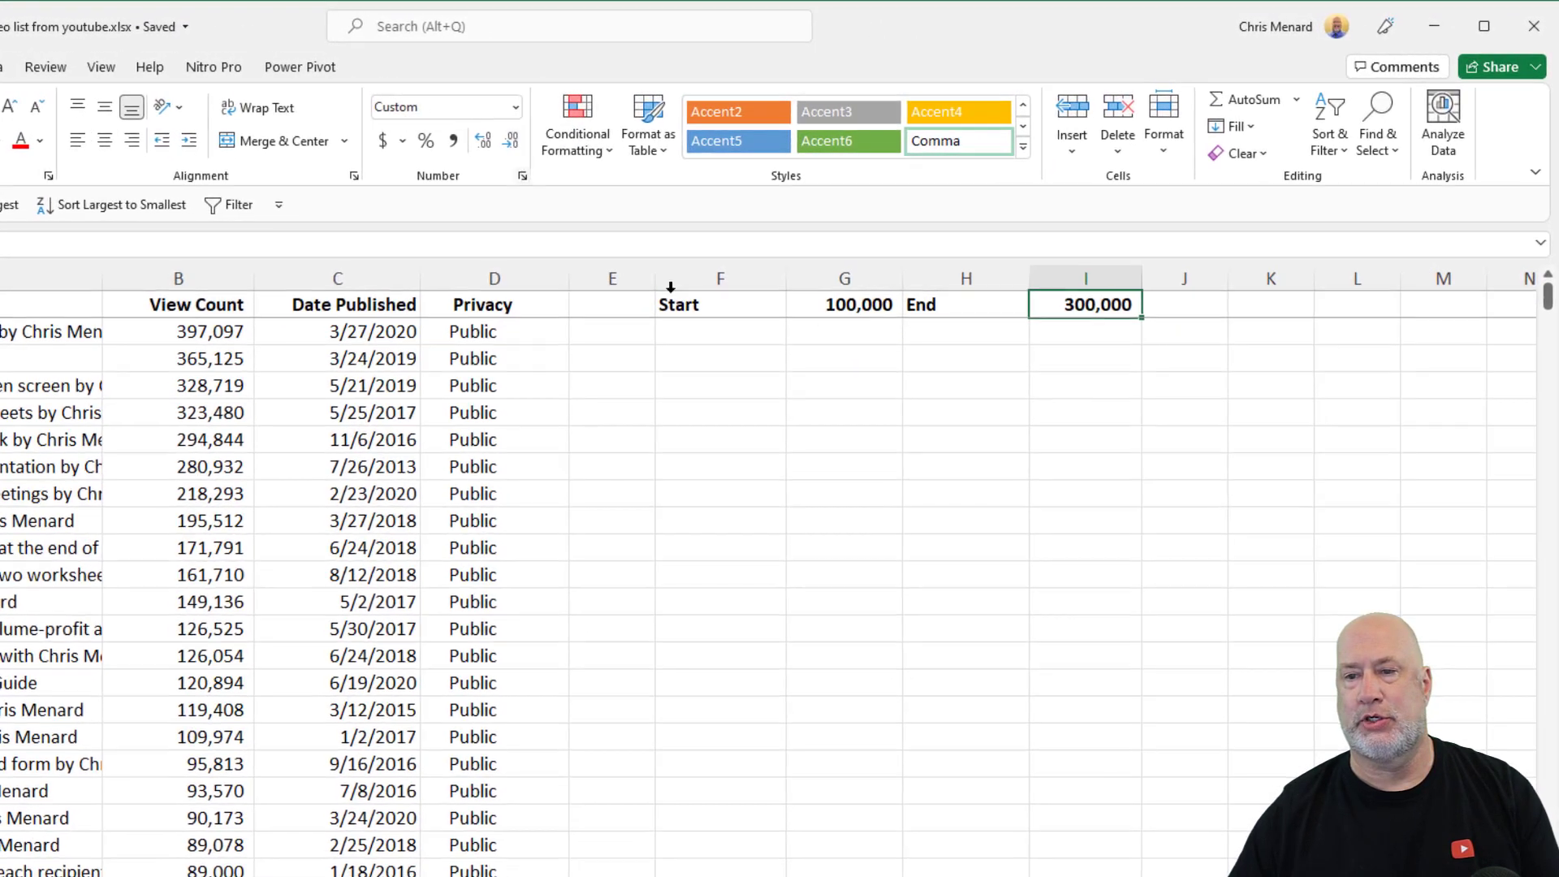
left_click(837, 307)
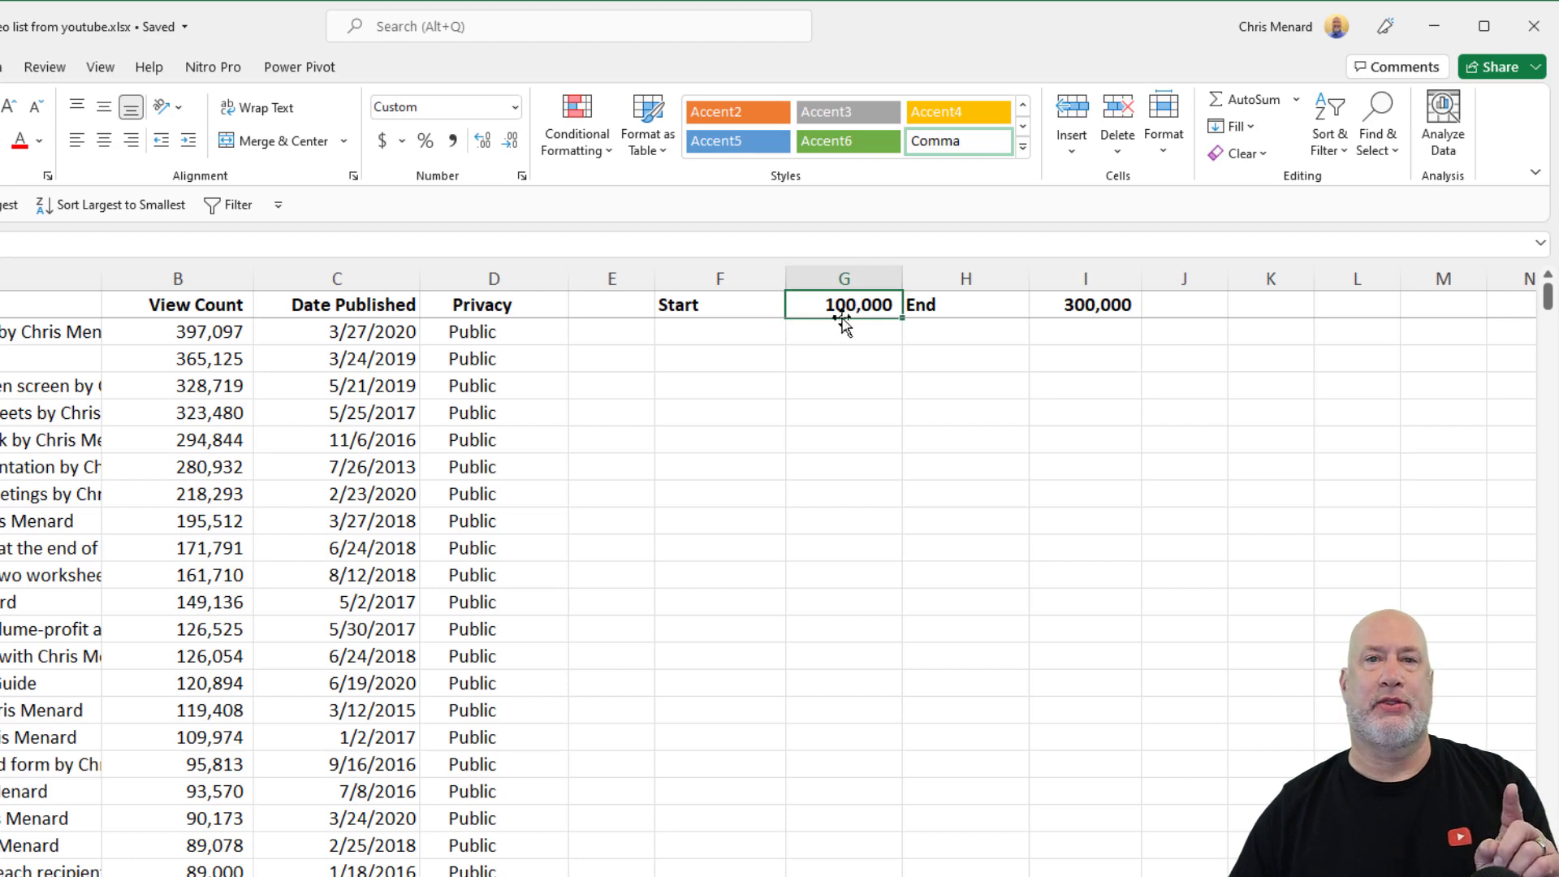
left_click(1066, 307)
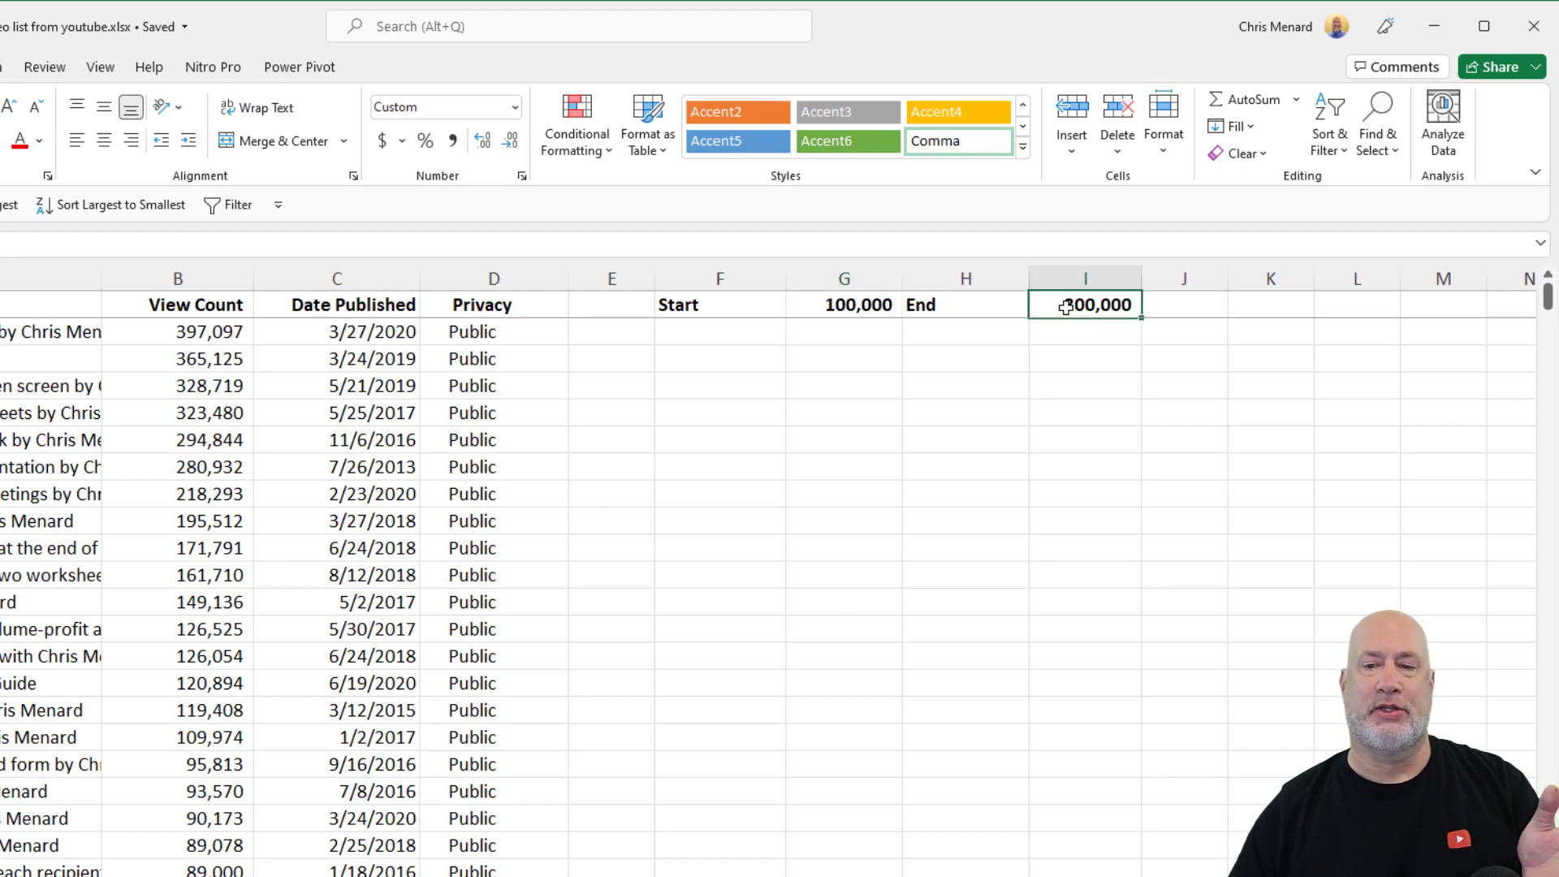
Add a light red Between rule on View Count from B2 down, bounded by =$G$1 and =$I$1.
left_click(186, 332)
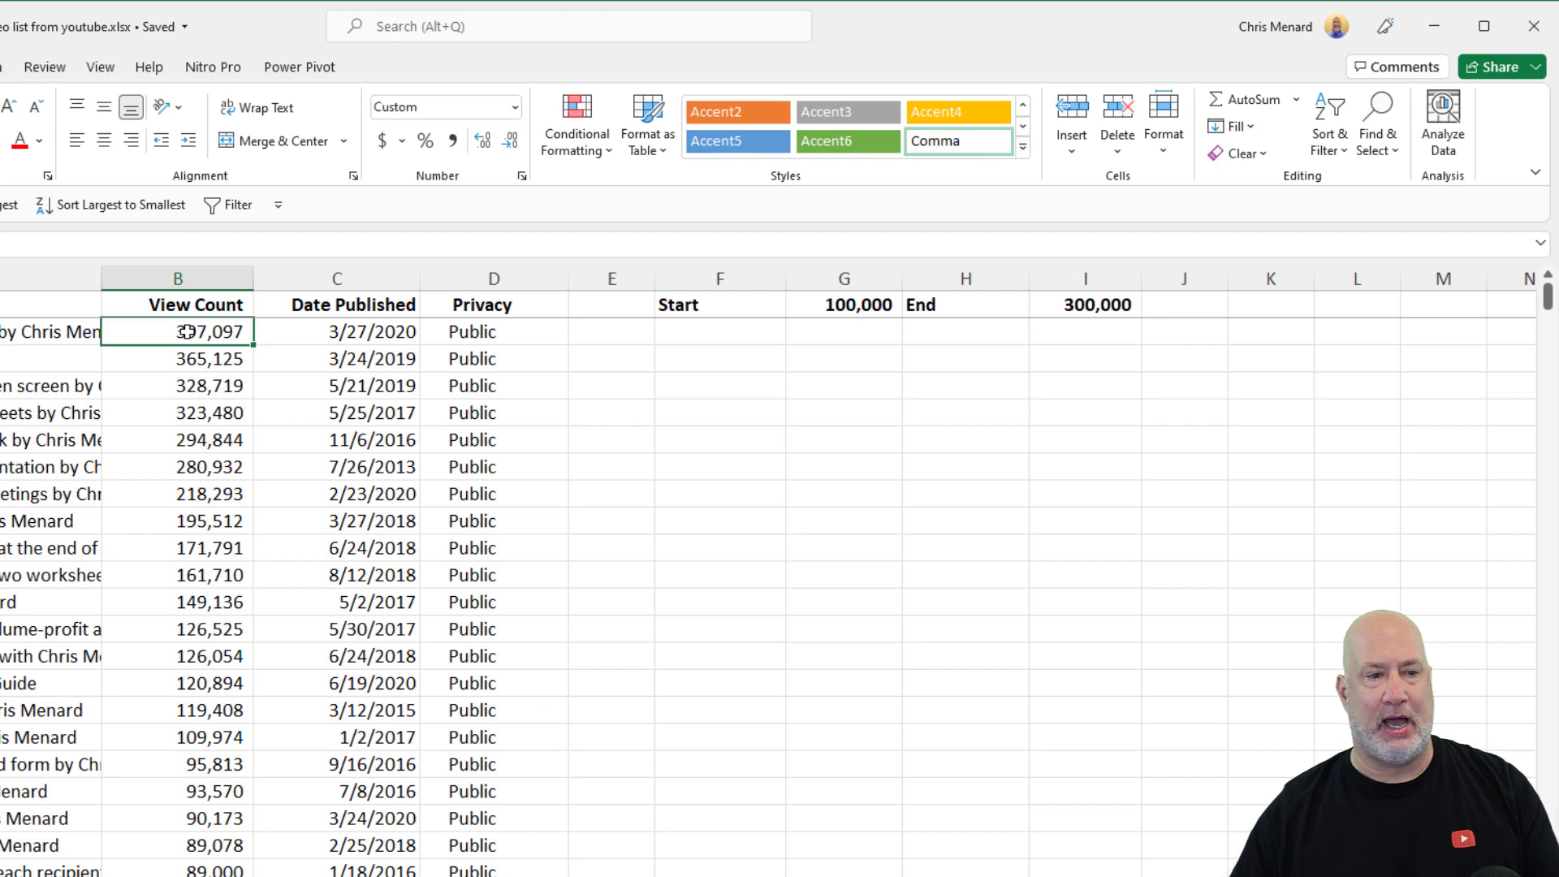
key("ctrl+shift+Down")
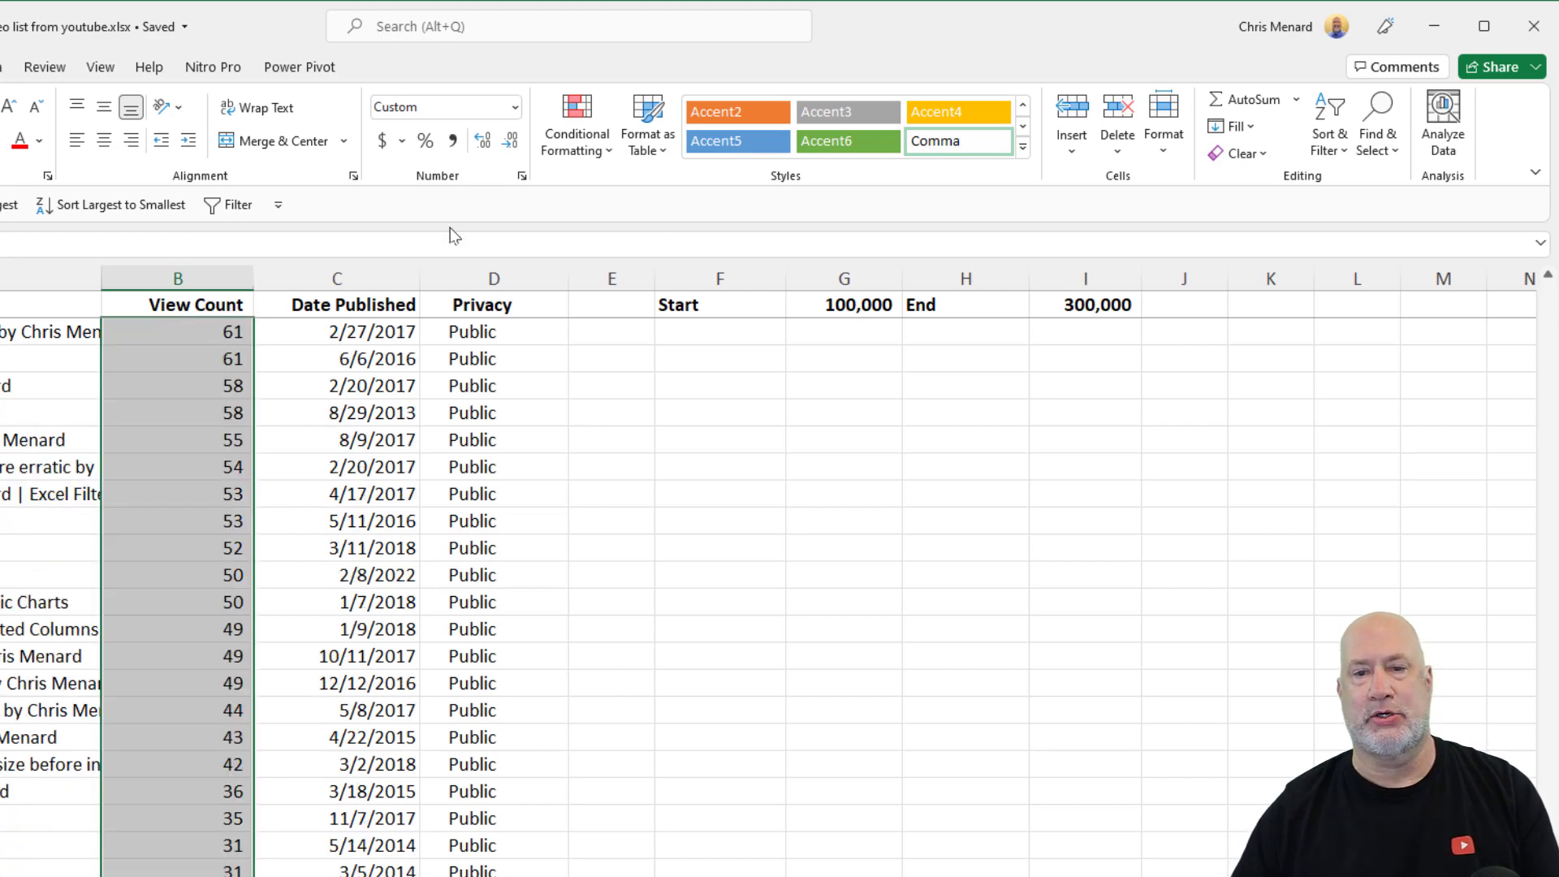
left_click(573, 146)
mouse_move(642, 195)
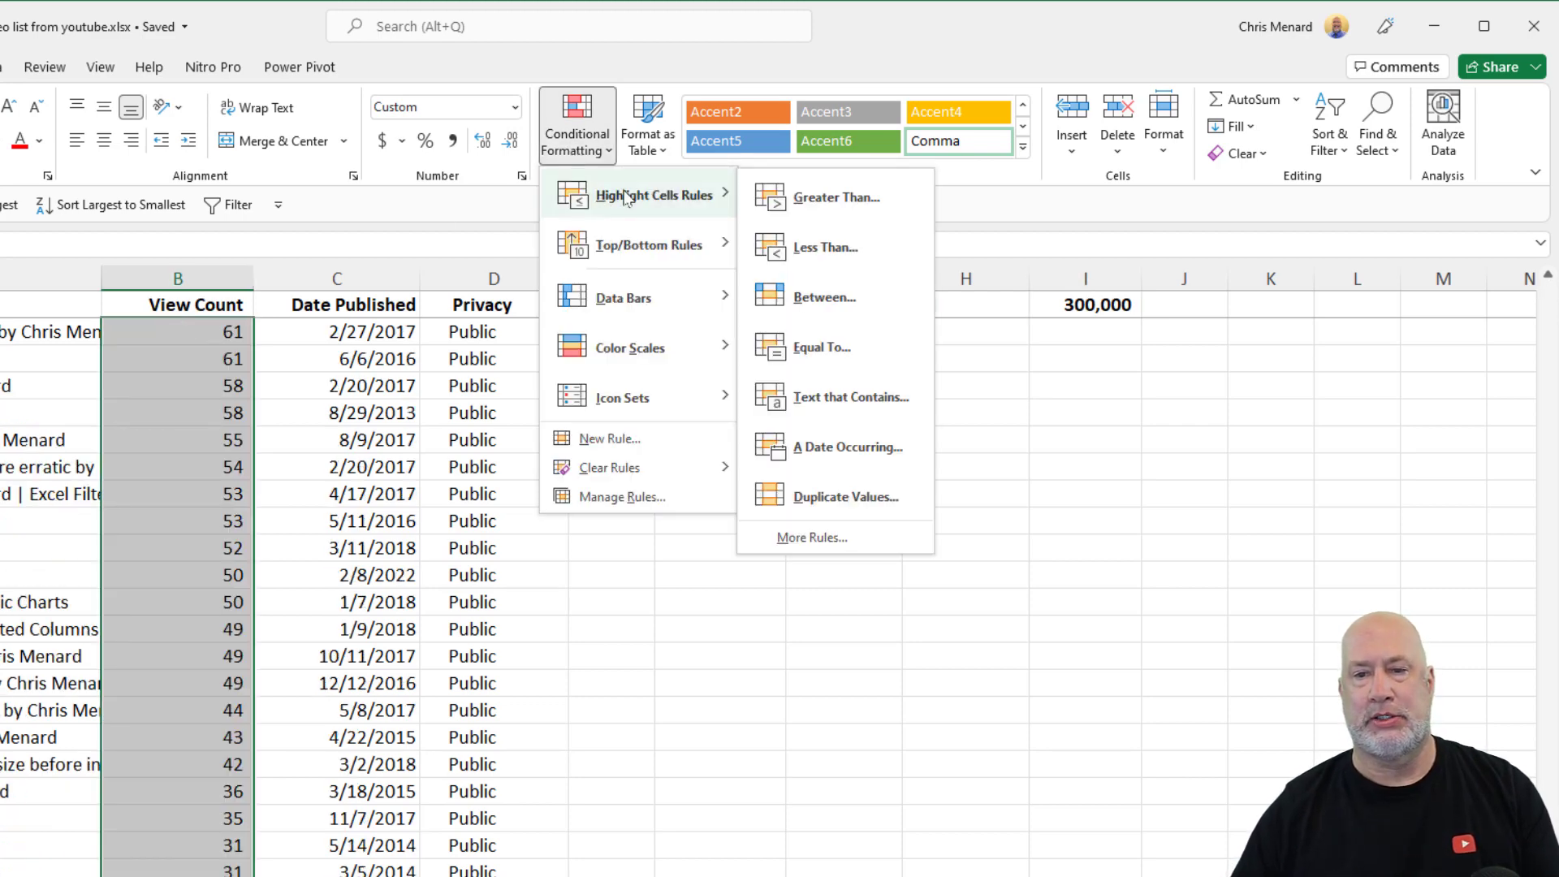
left_click(844, 297)
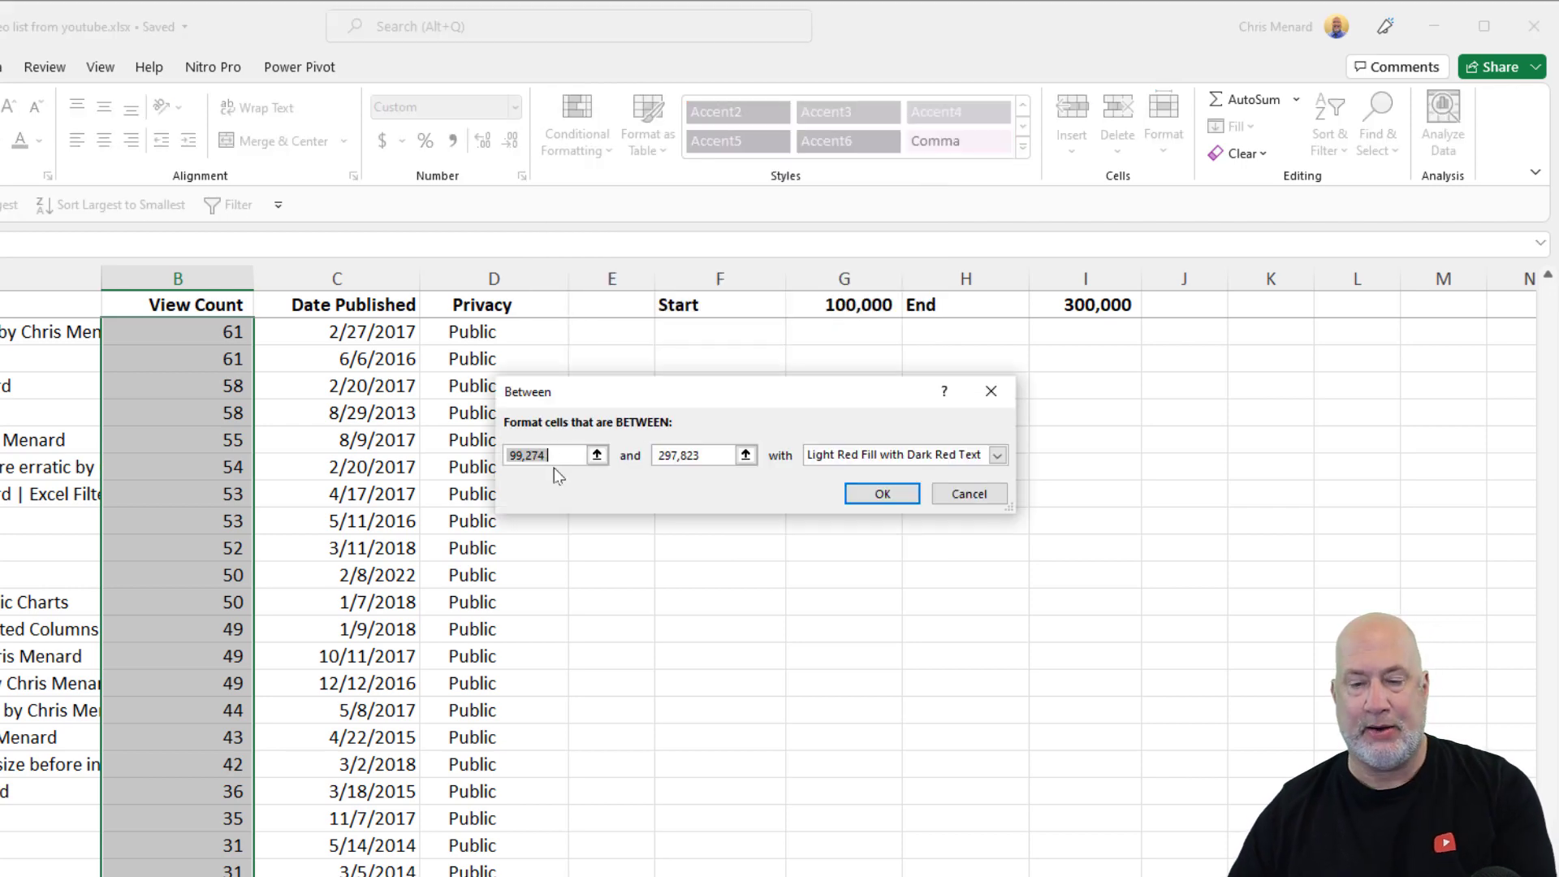
key("Delete")
left_click(849, 307)
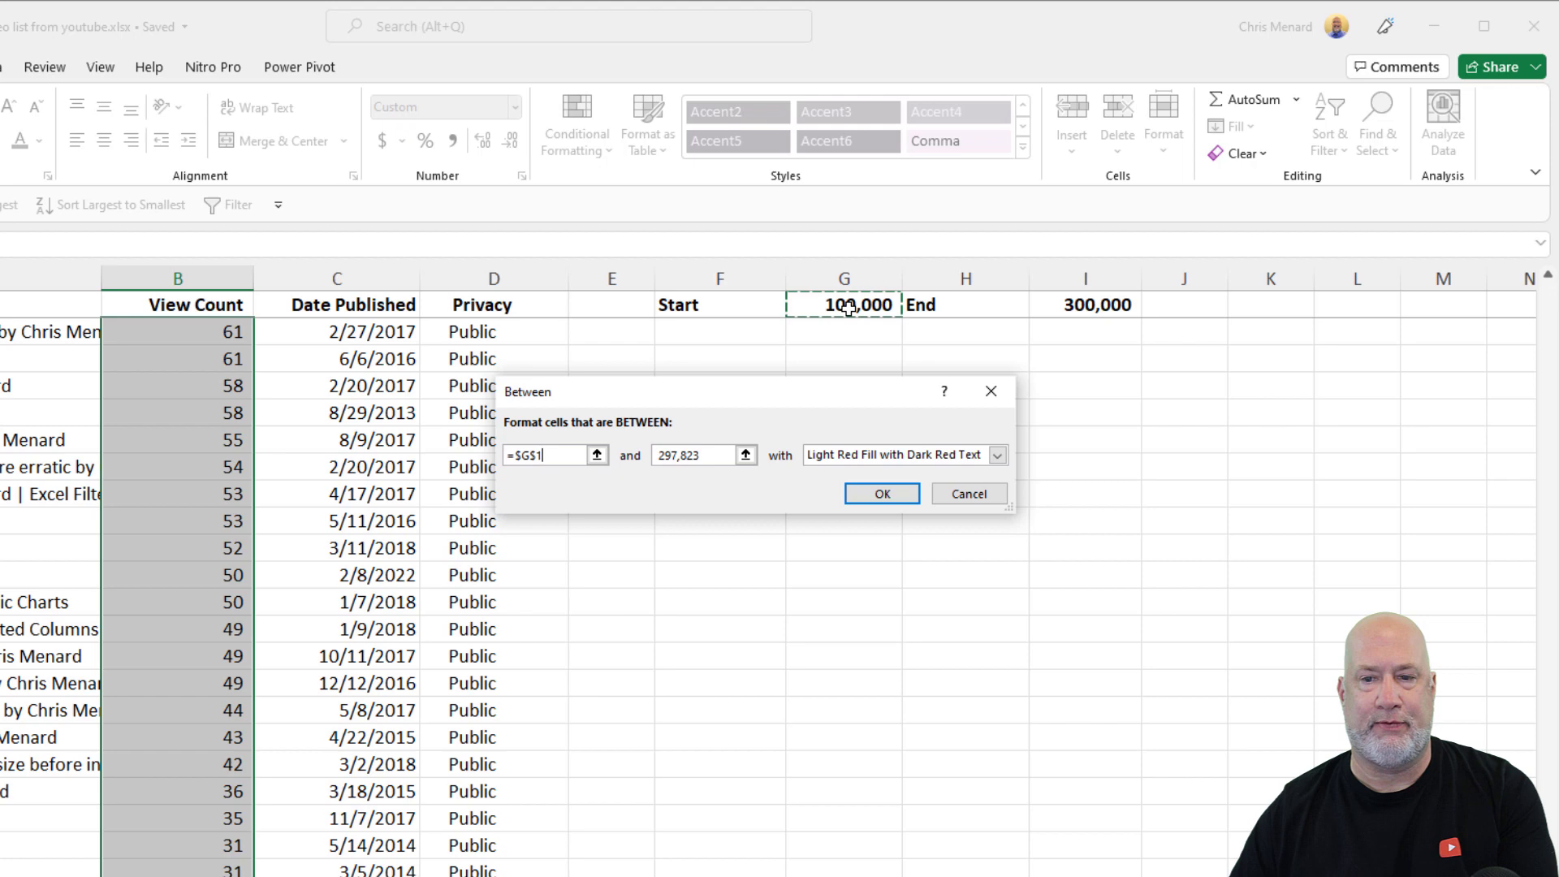
double_click(685, 457)
key("Delete")
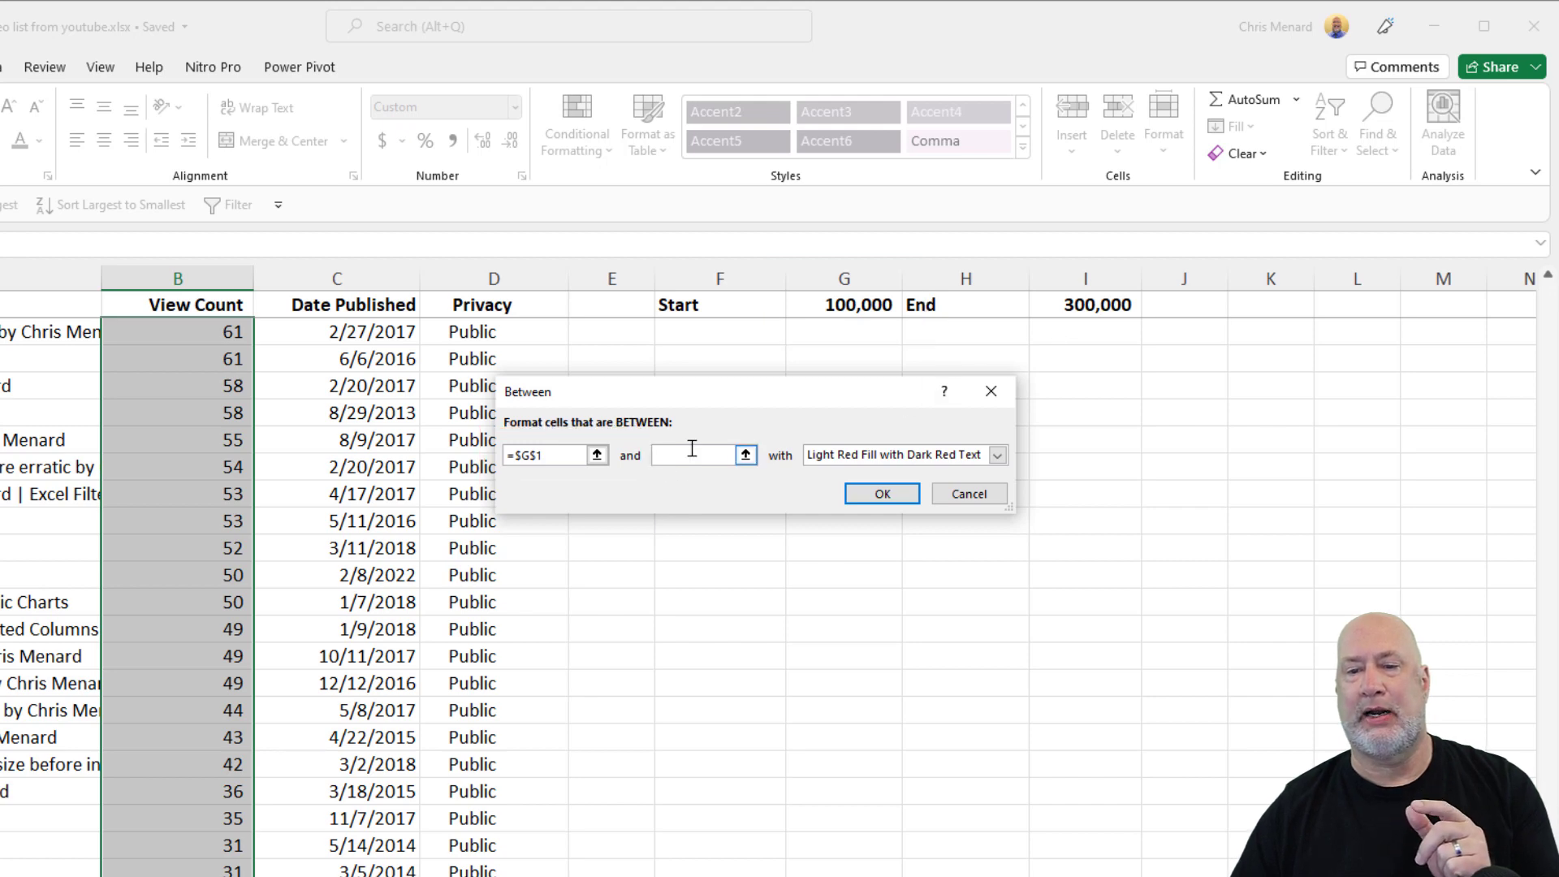
left_click(1105, 306)
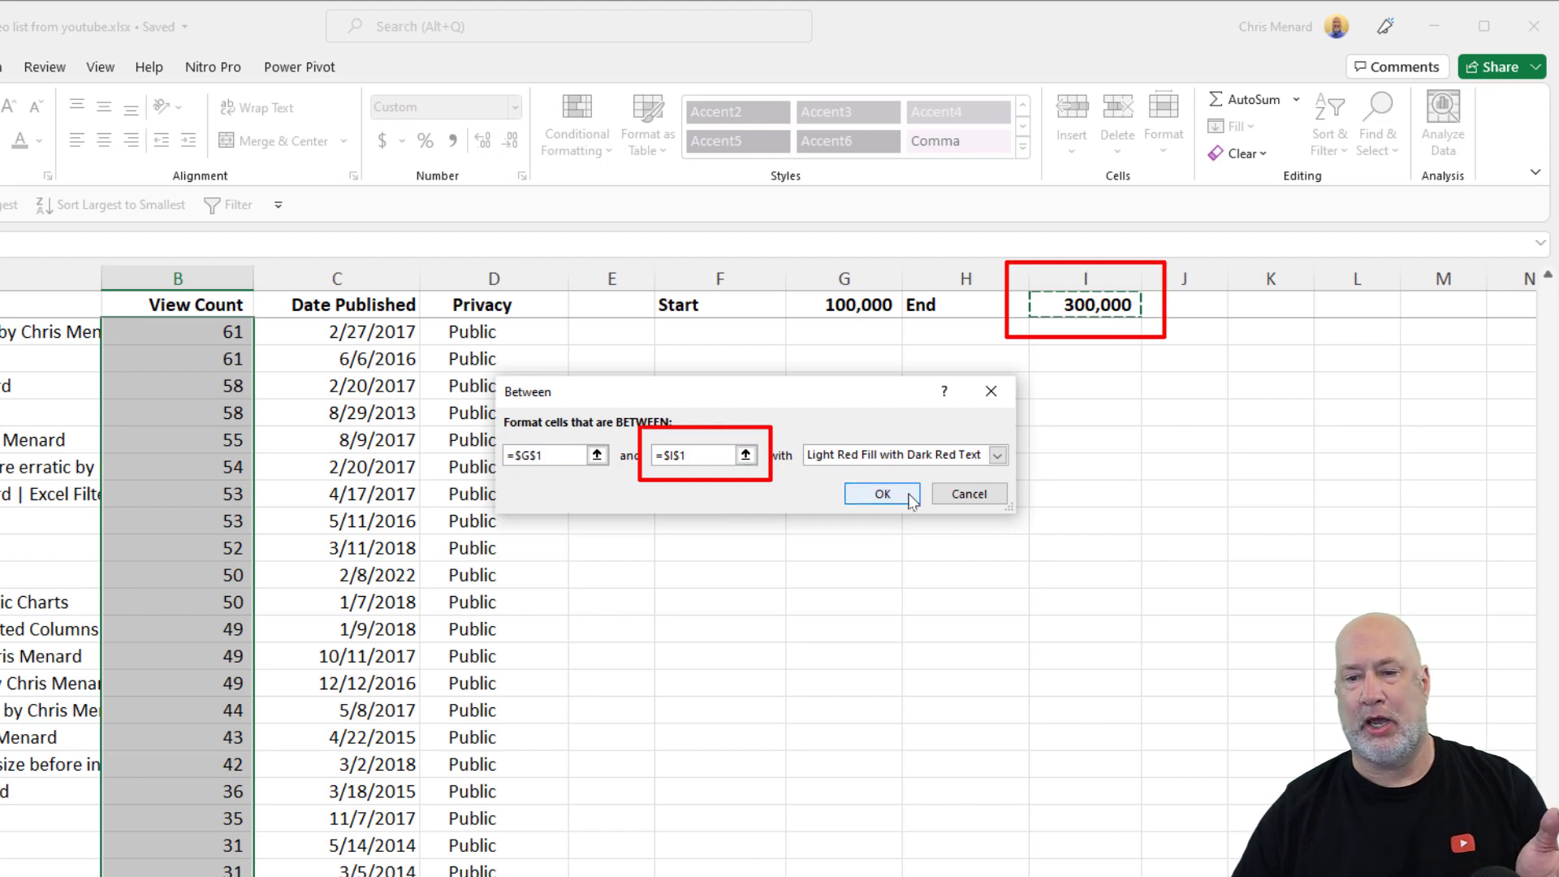
left_click(881, 495)
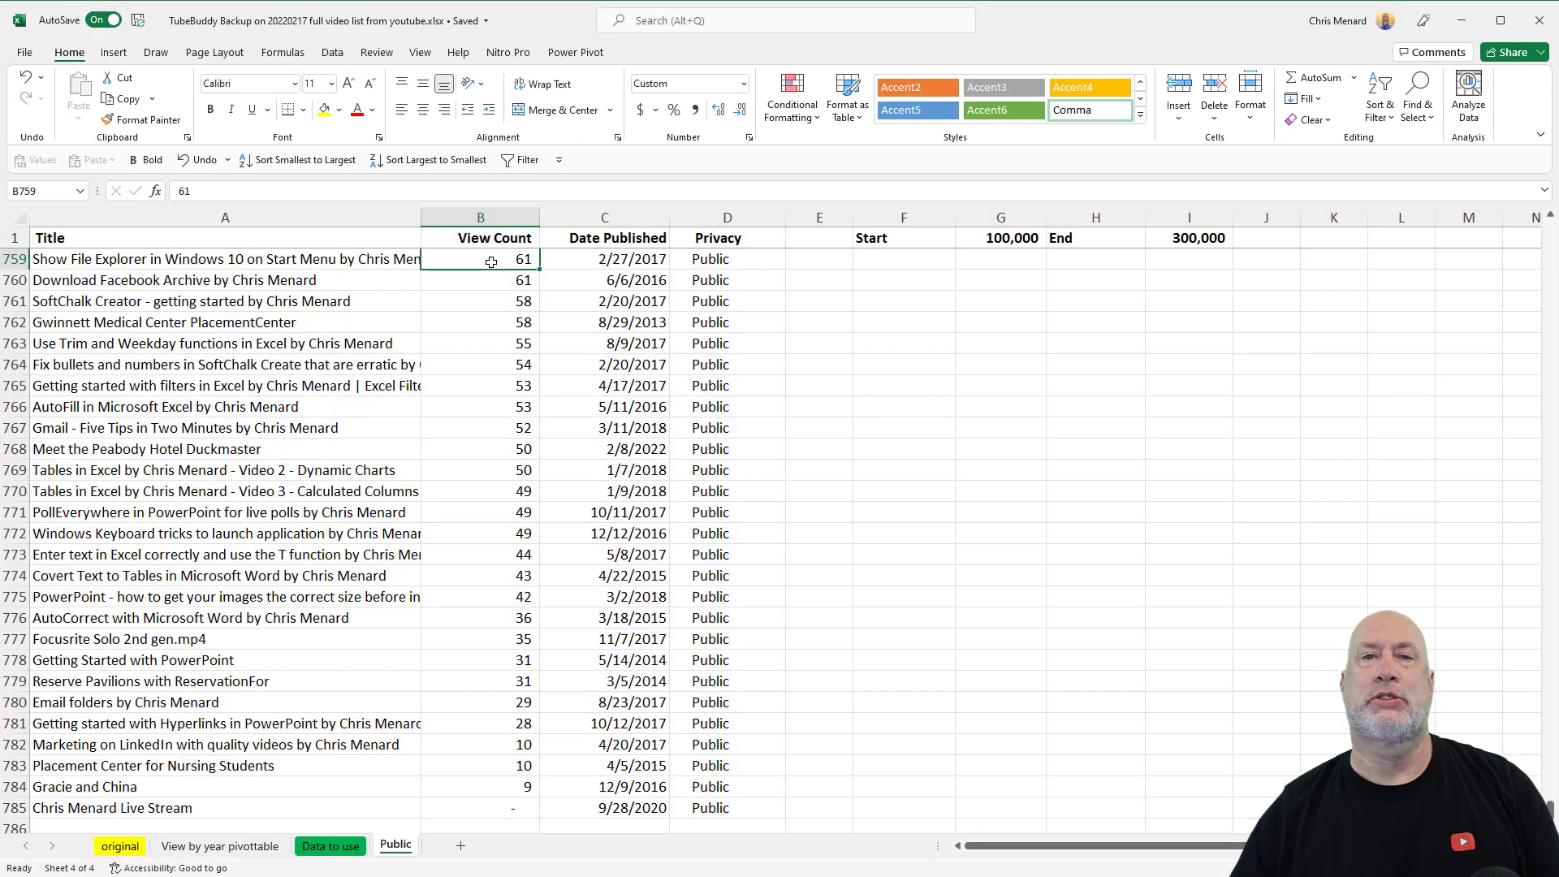
Sort View Count largest to smallest and jump back to the top-left cell.
right_click(190, 334)
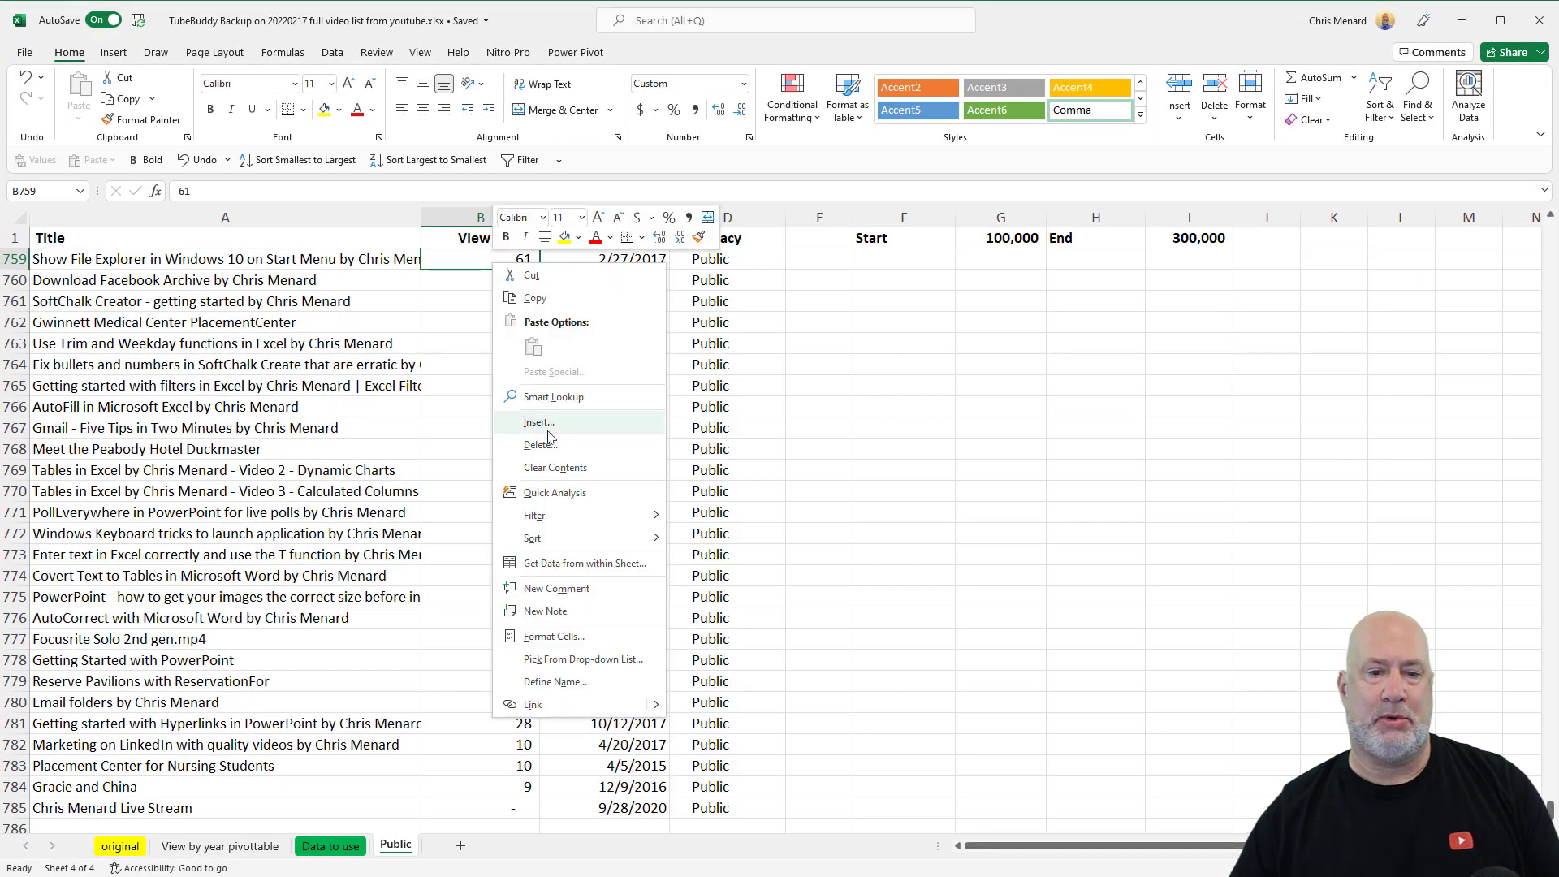
mouse_move(559, 540)
left_click(731, 566)
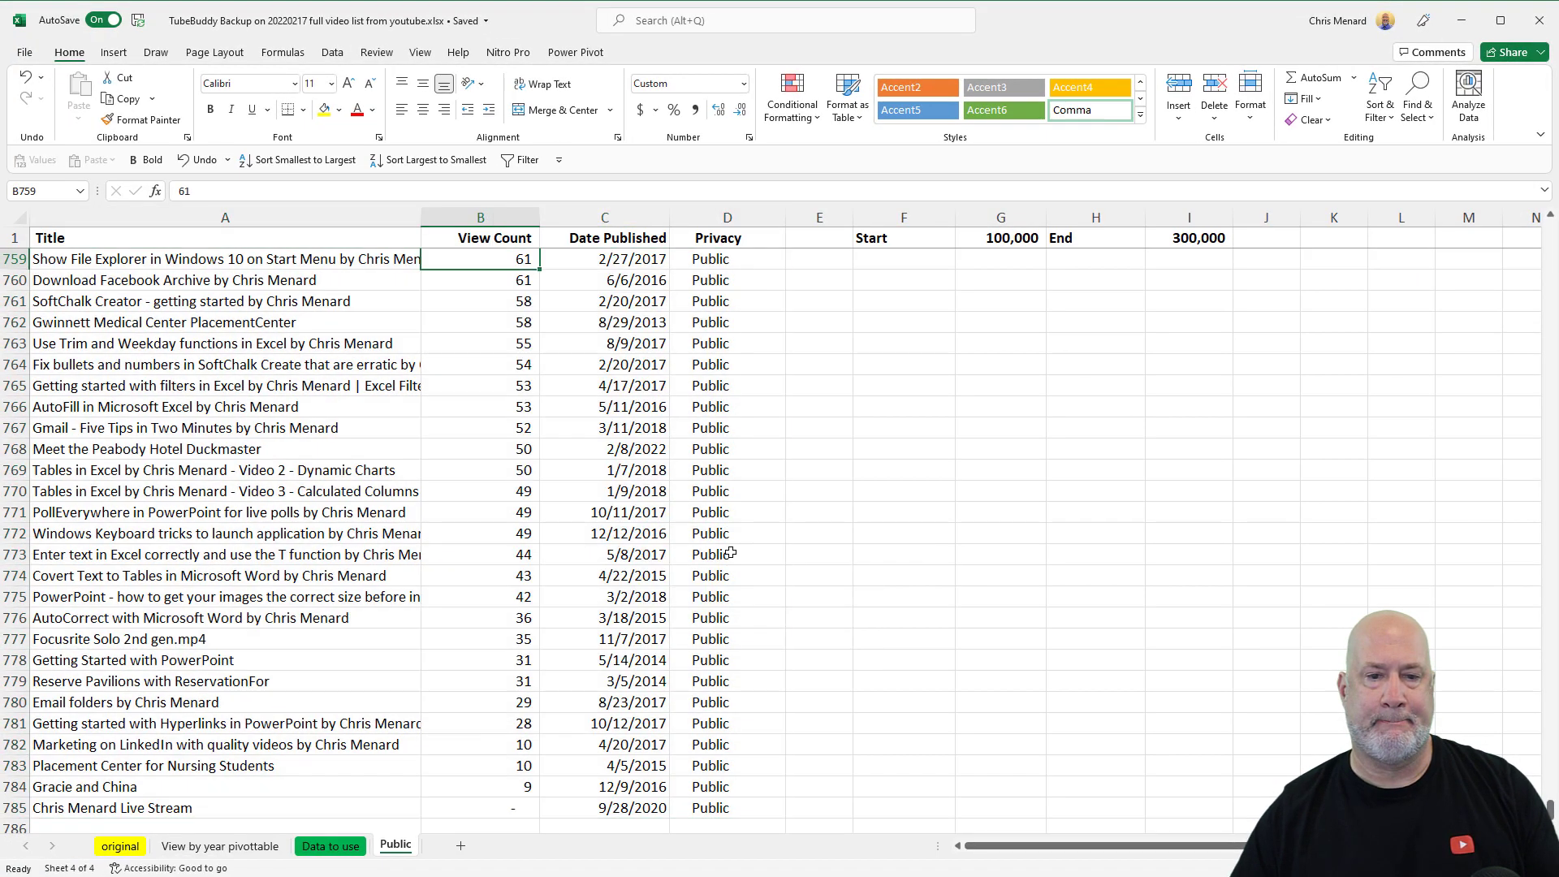
scroll(727, 532, "up", 20)
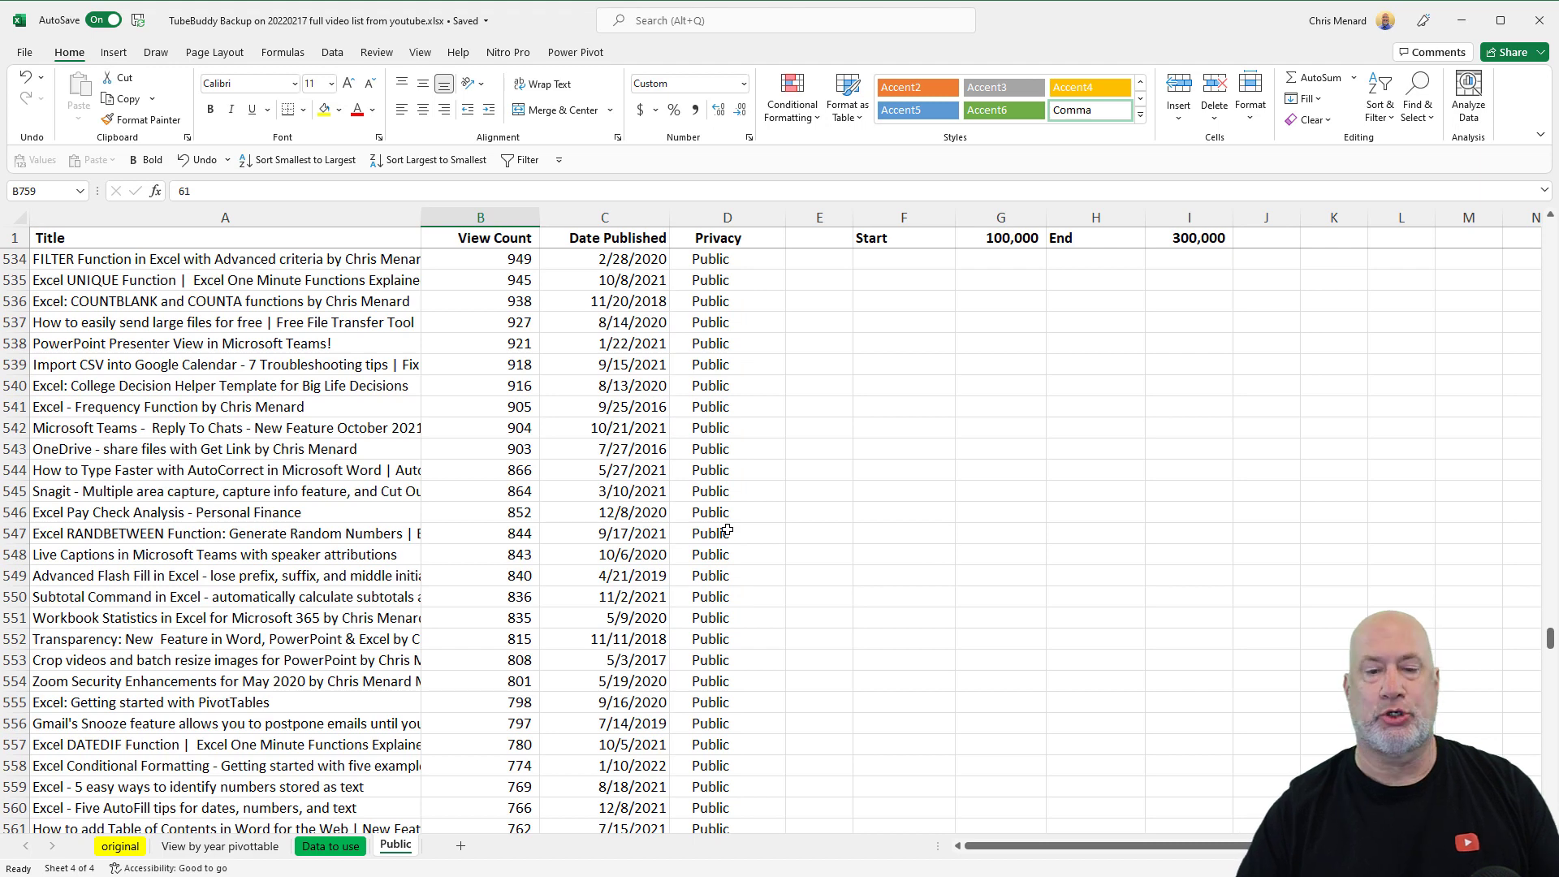
key("ctrl+Home")
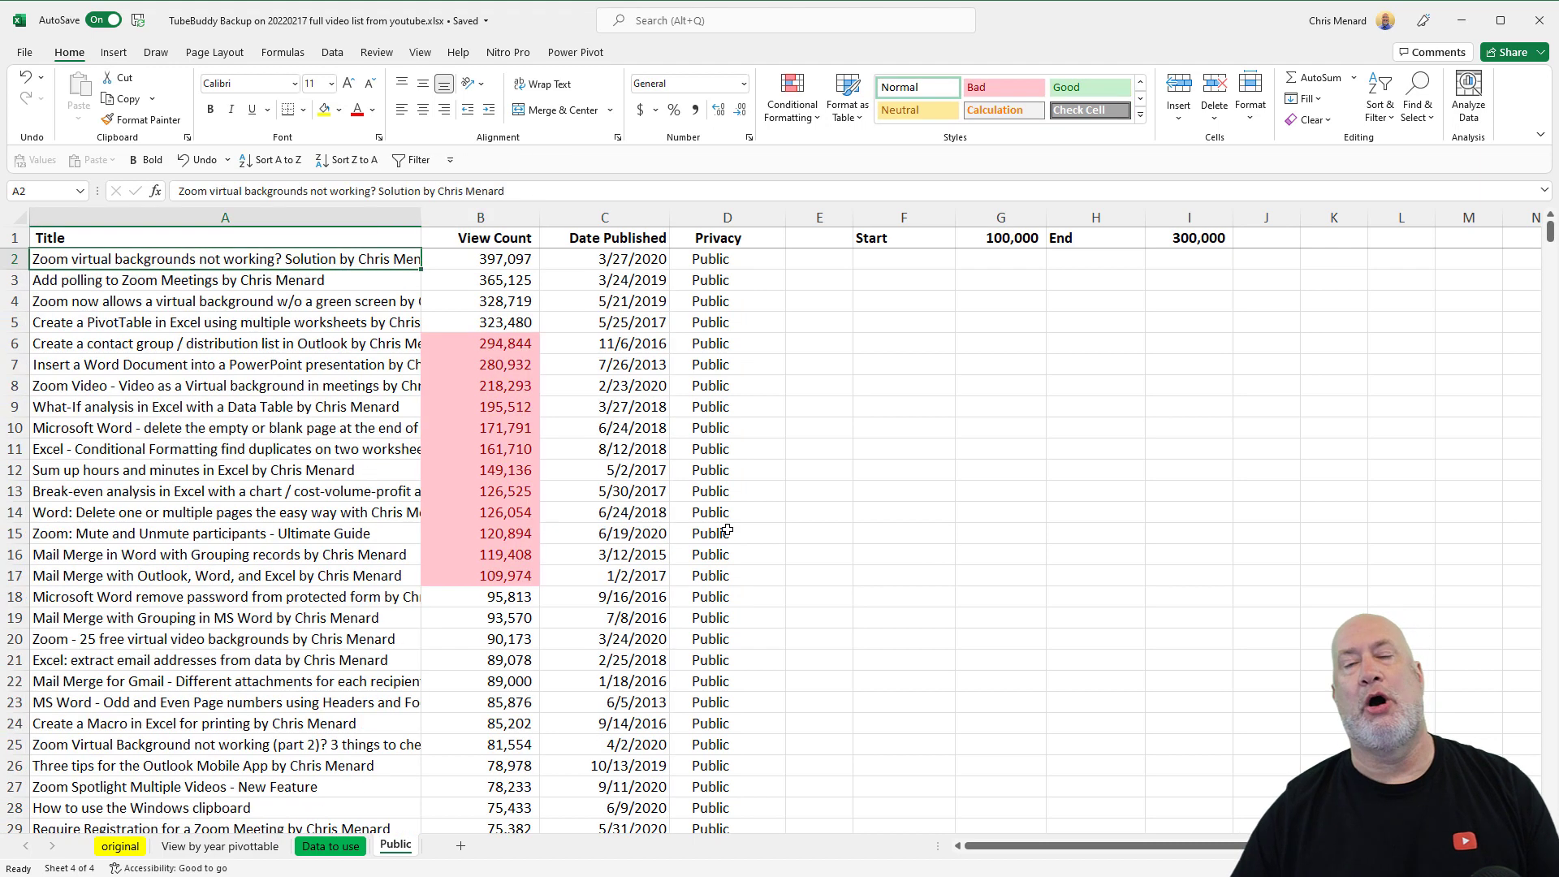
Change the End value in I1 to 350000.
left_click(505, 301)
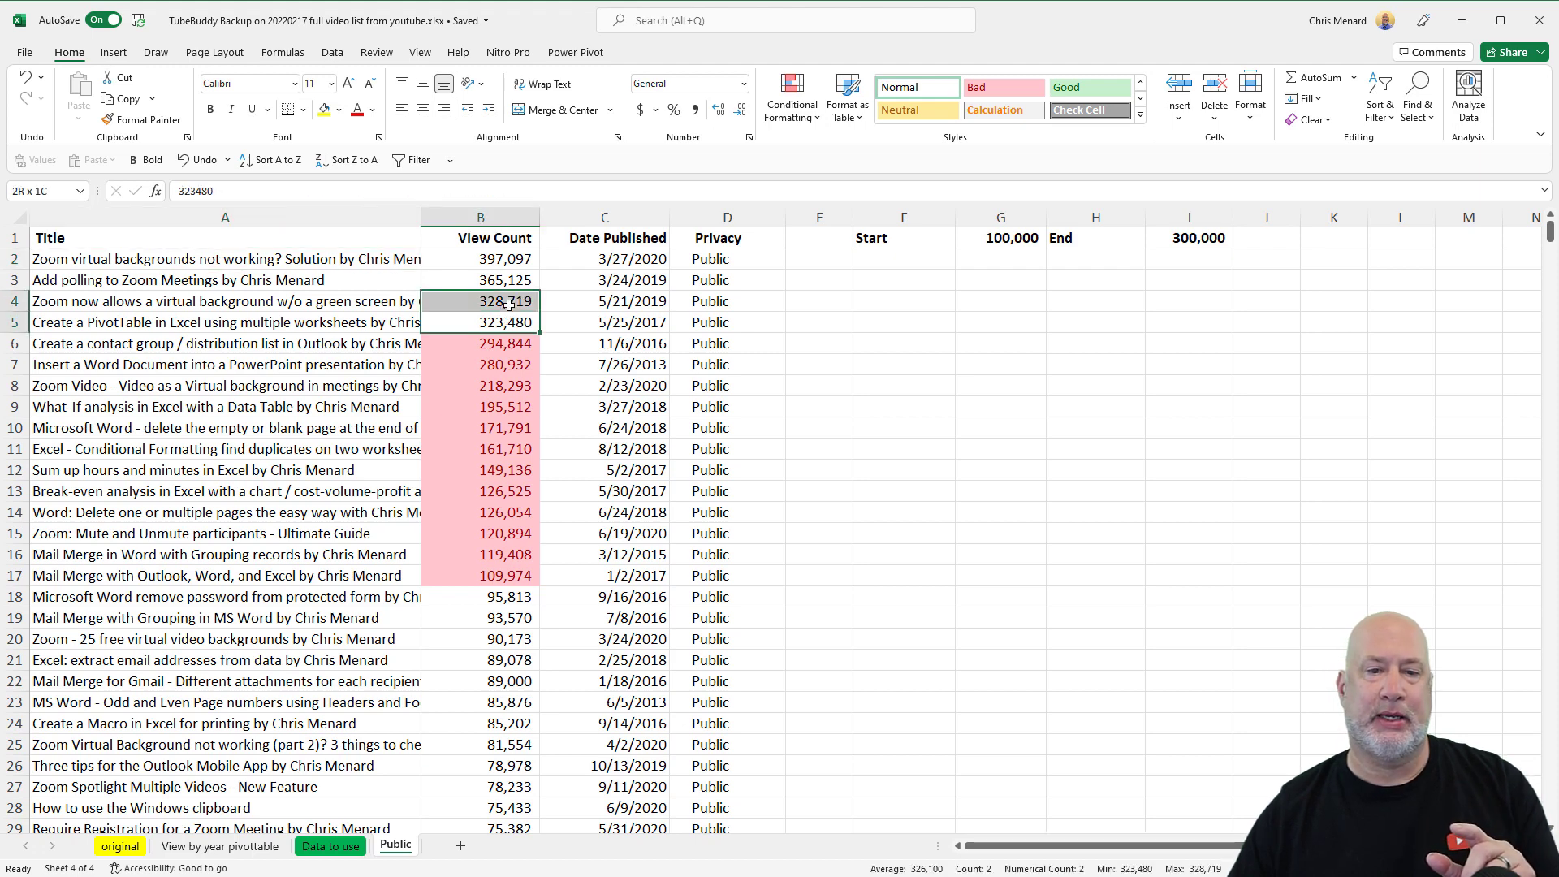
left_click(1190, 238)
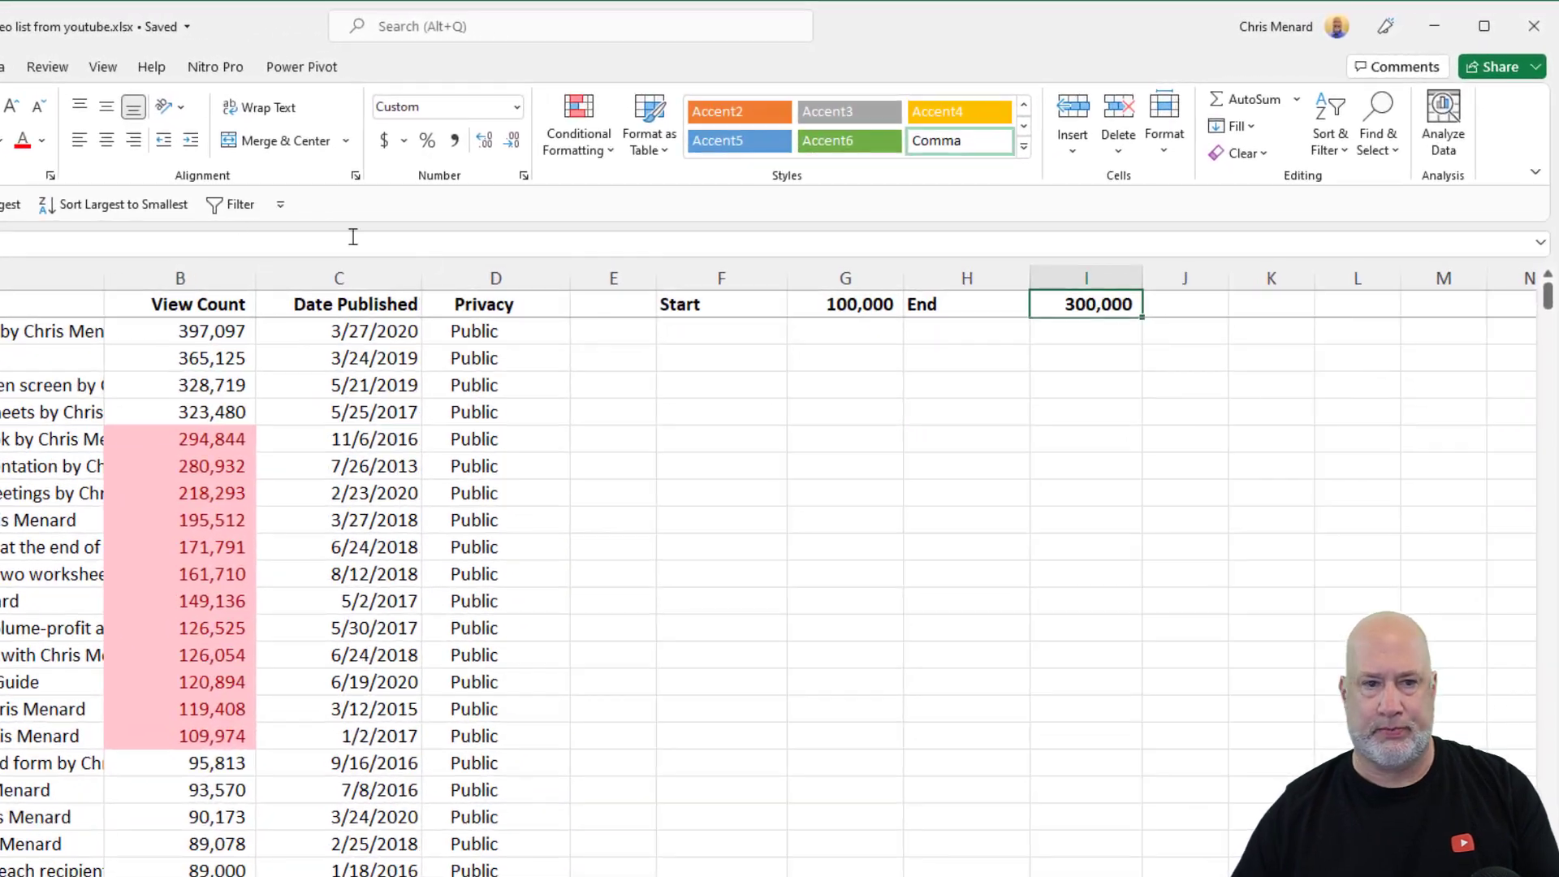
type("350000")
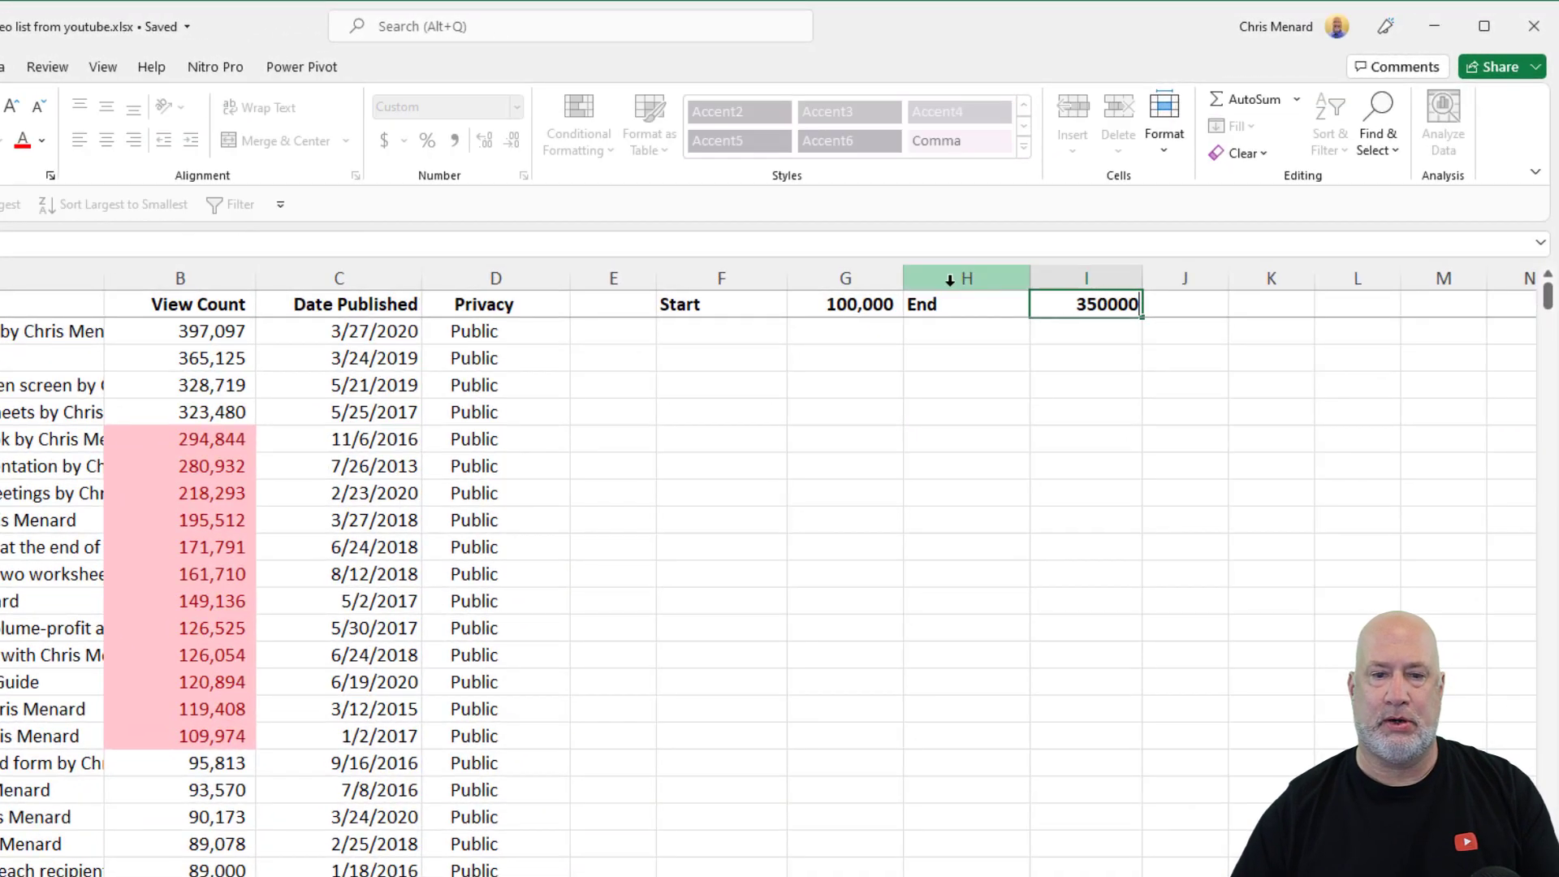
key("Return")
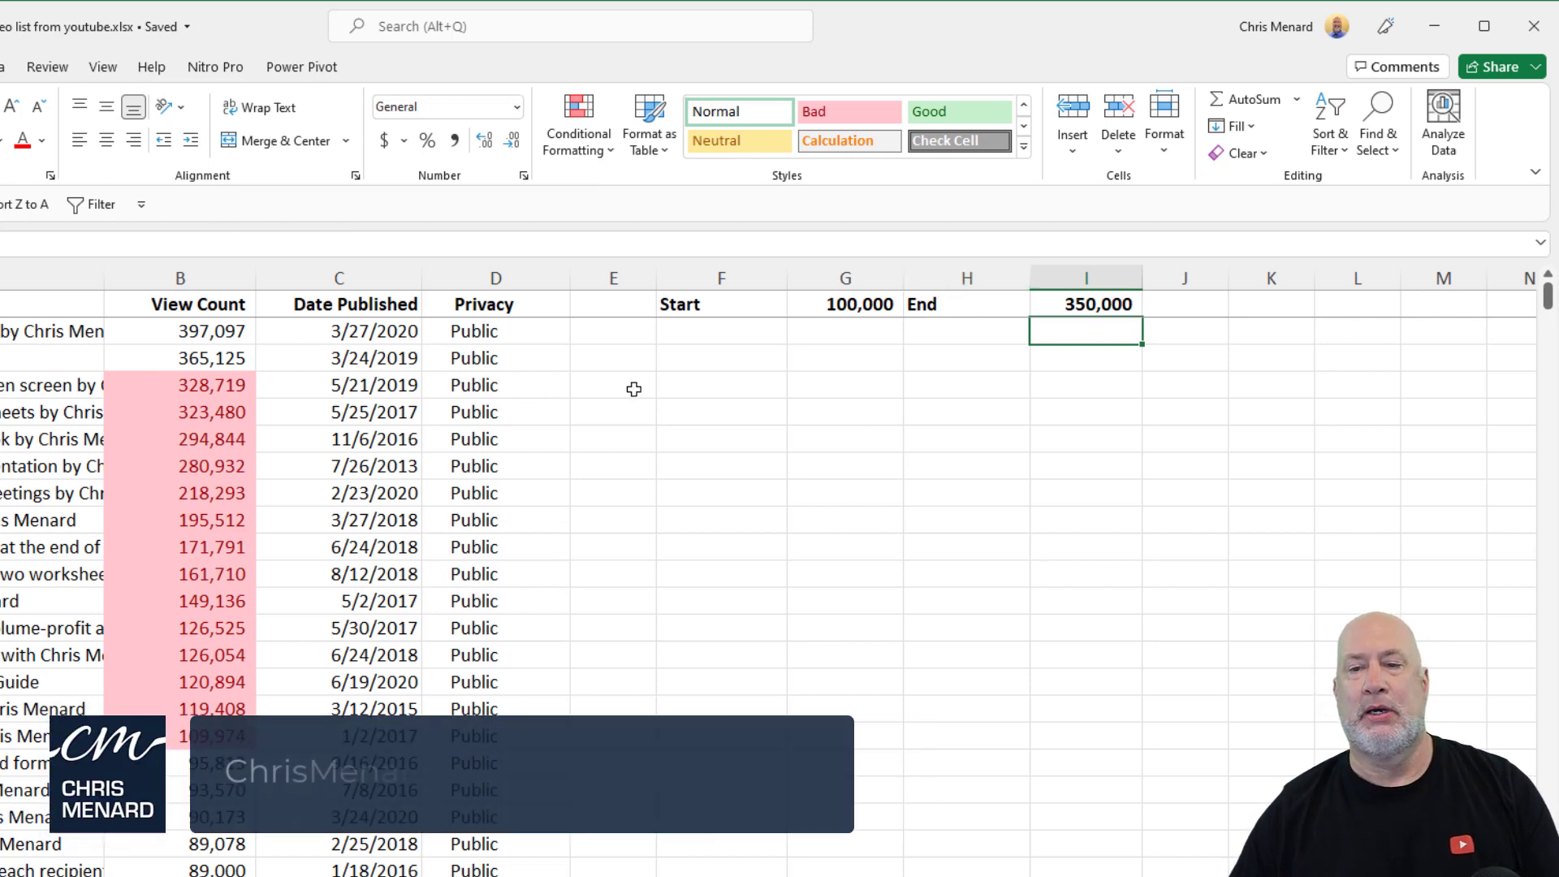
Select the Date Published values from C2 down to the last row.
left_click(846, 304)
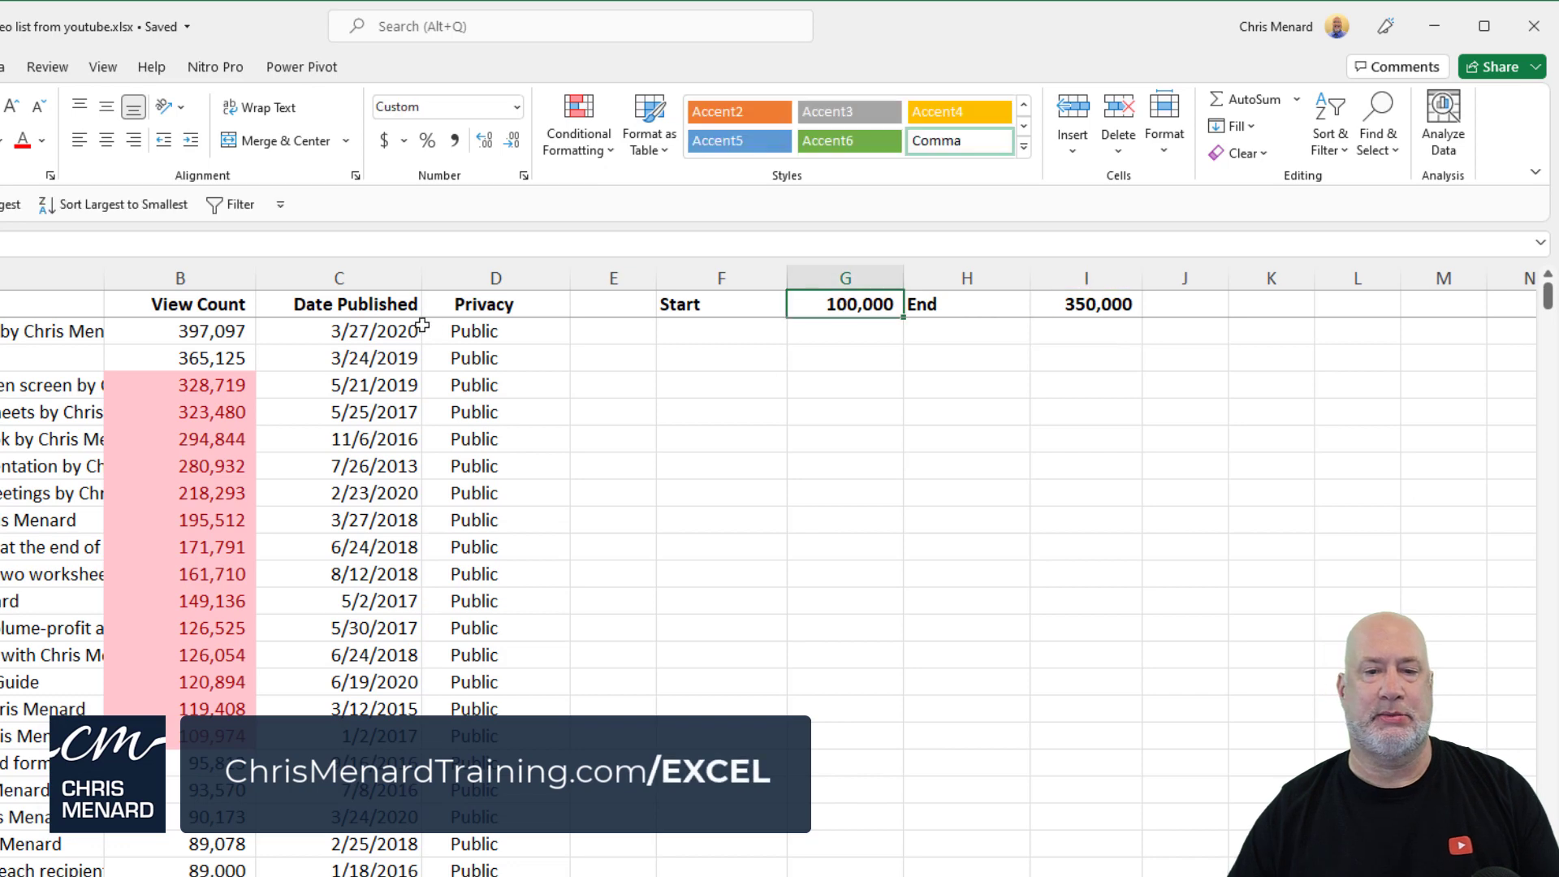
left_click(382, 333)
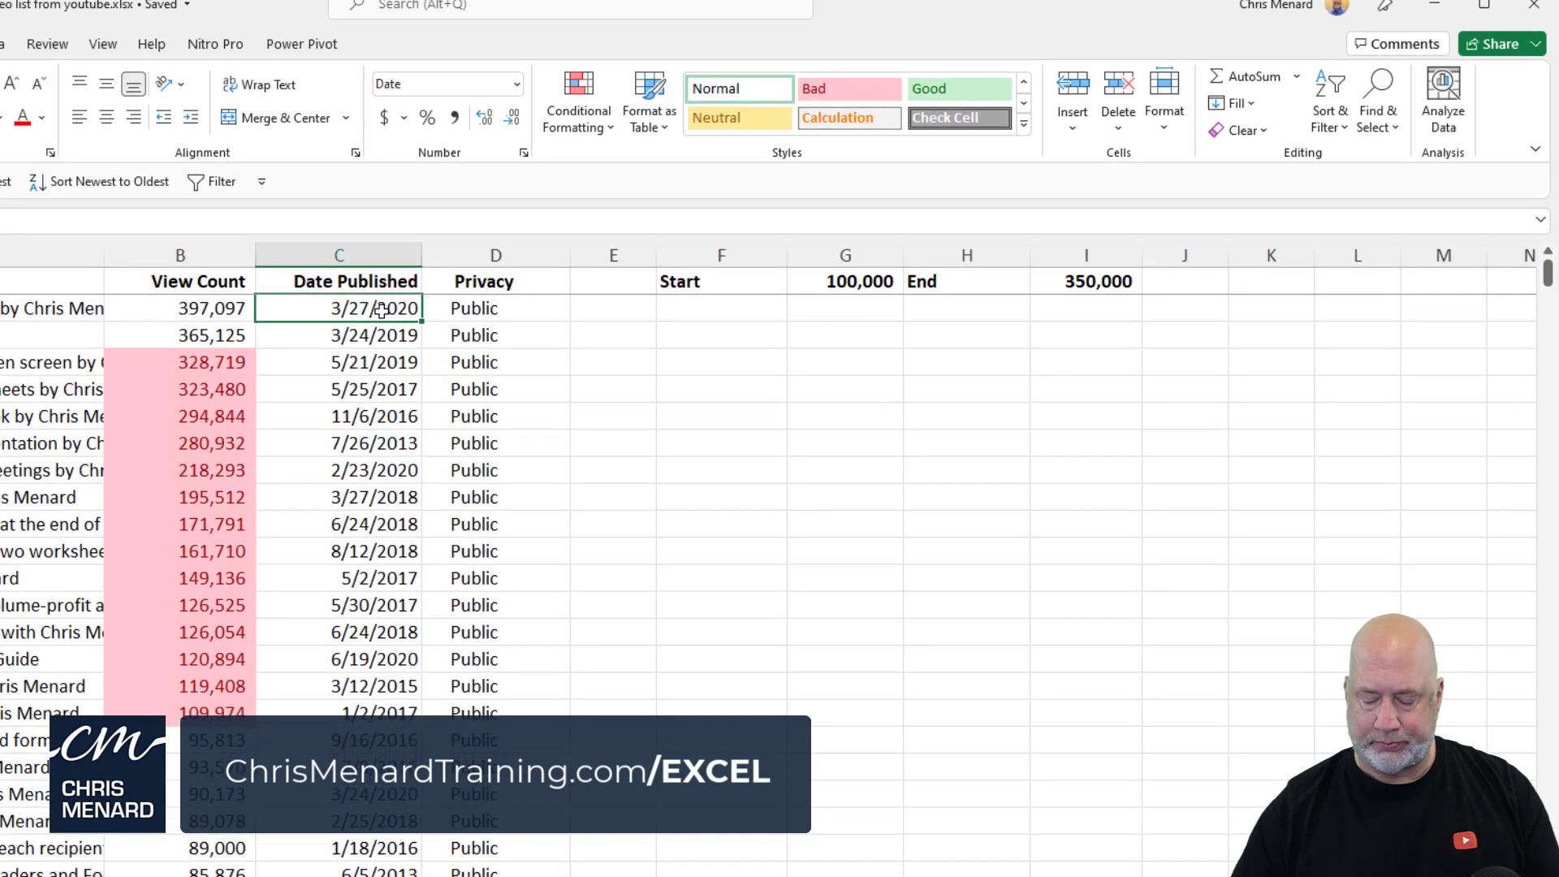
key("ctrl+shift+Down")
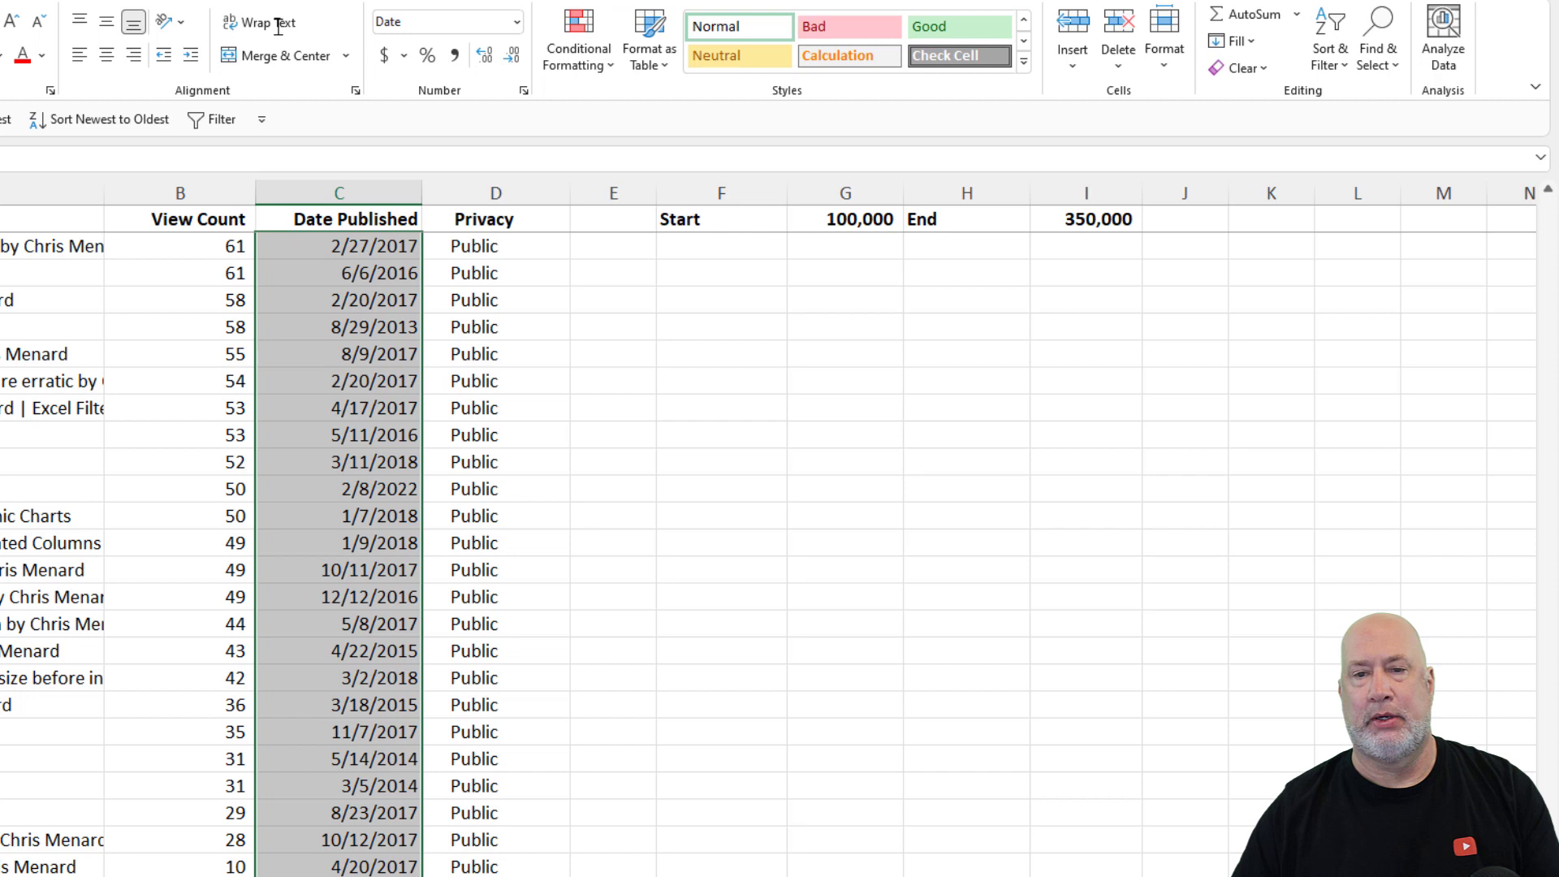
Add a Between highlight rule on the dates with limits =$G$1 and =$I$1.
left_click(578, 56)
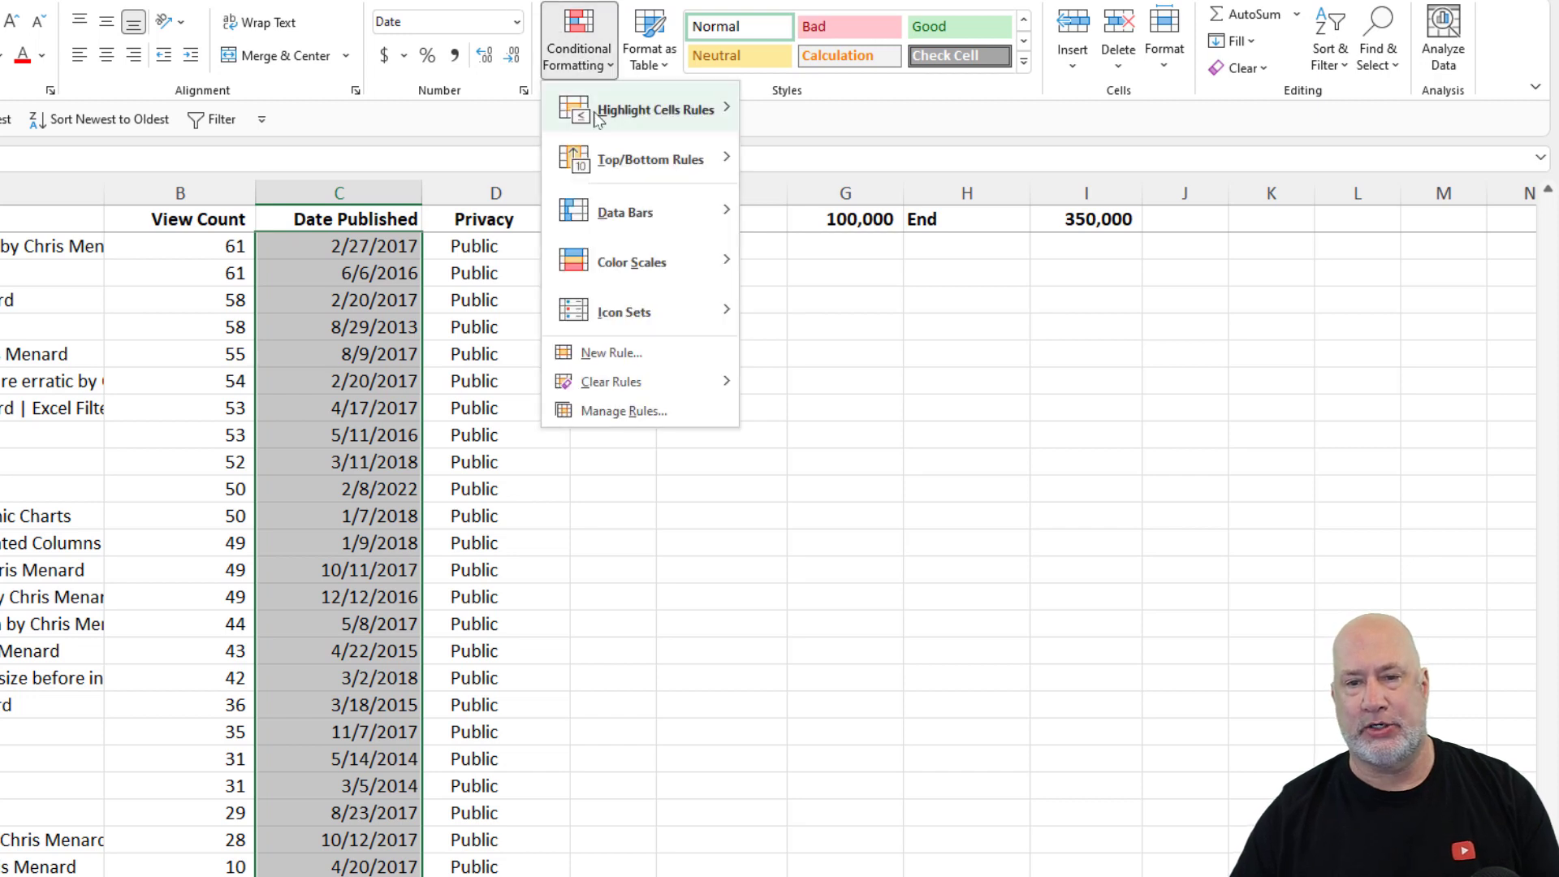
mouse_move(603, 114)
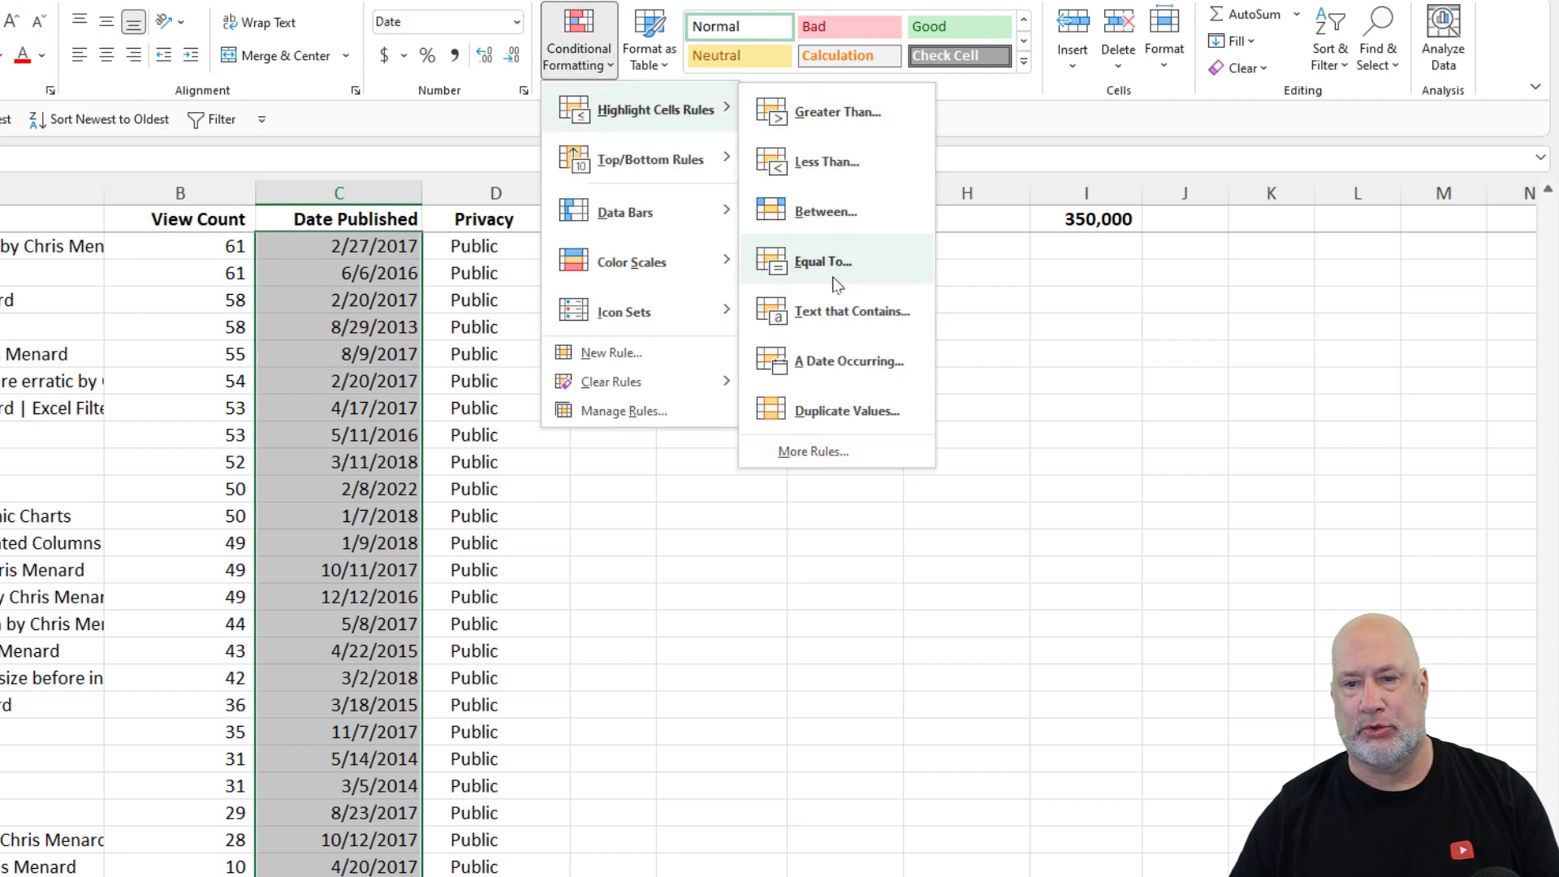
left_click(845, 214)
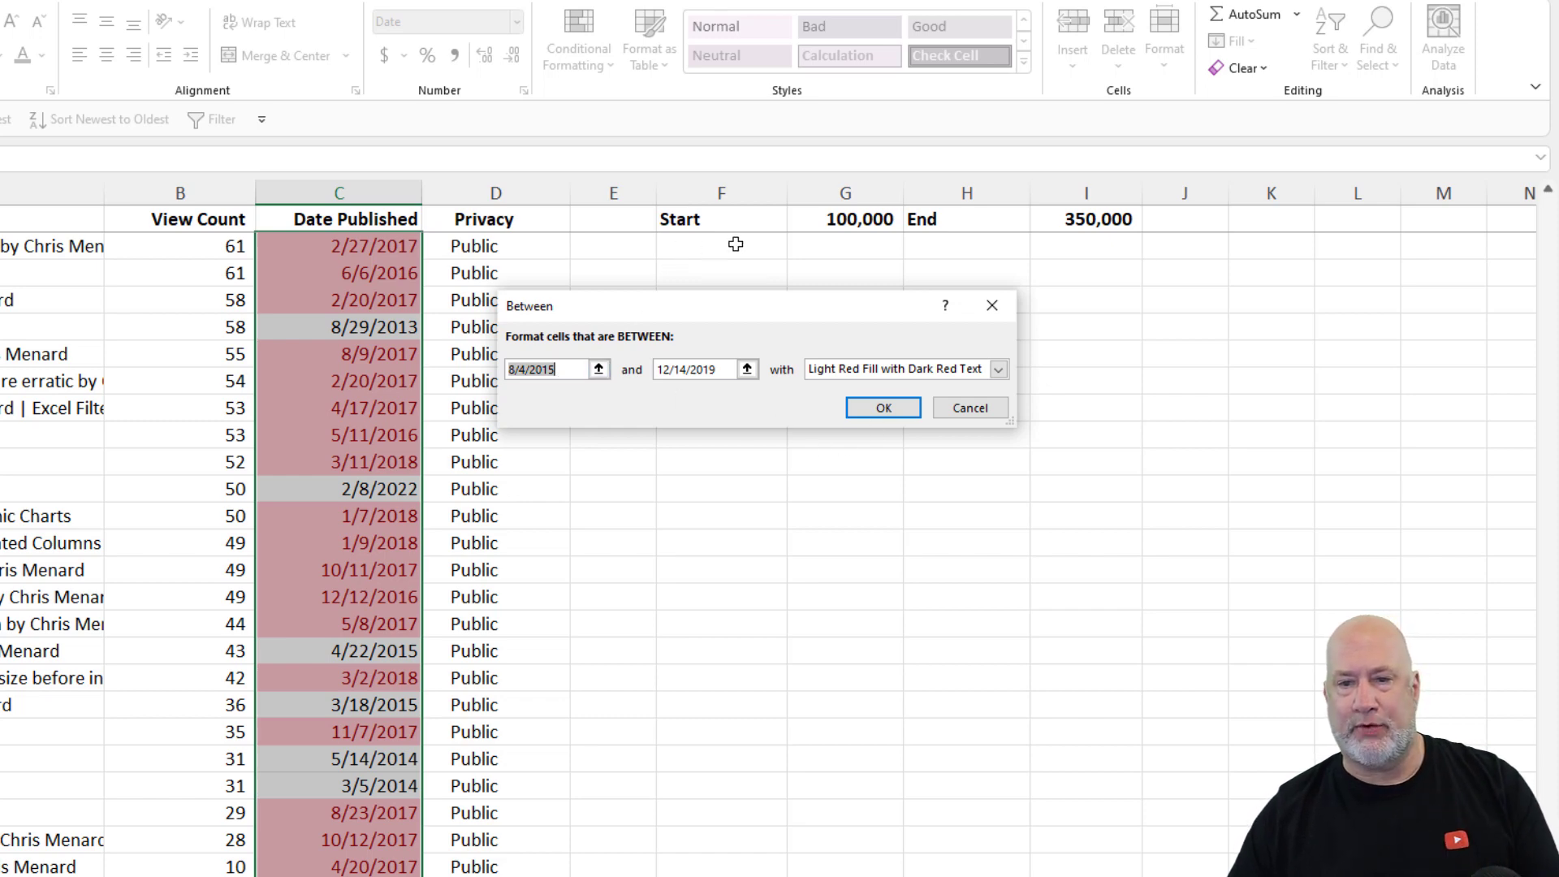
left_click(831, 224)
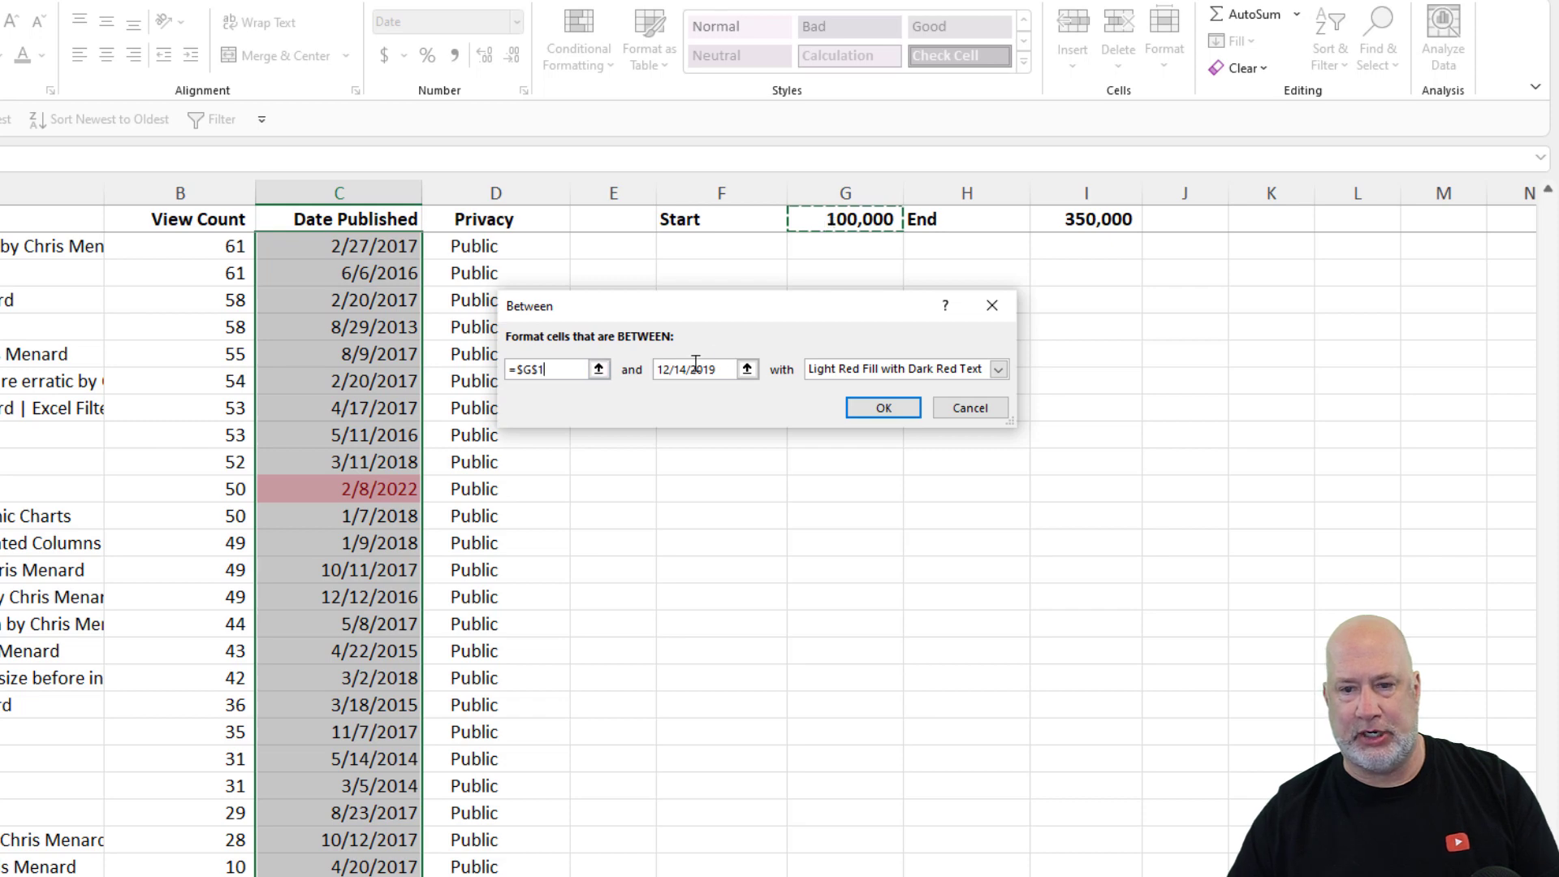
left_click_drag(725, 369, 660, 371)
key("BackSpace")
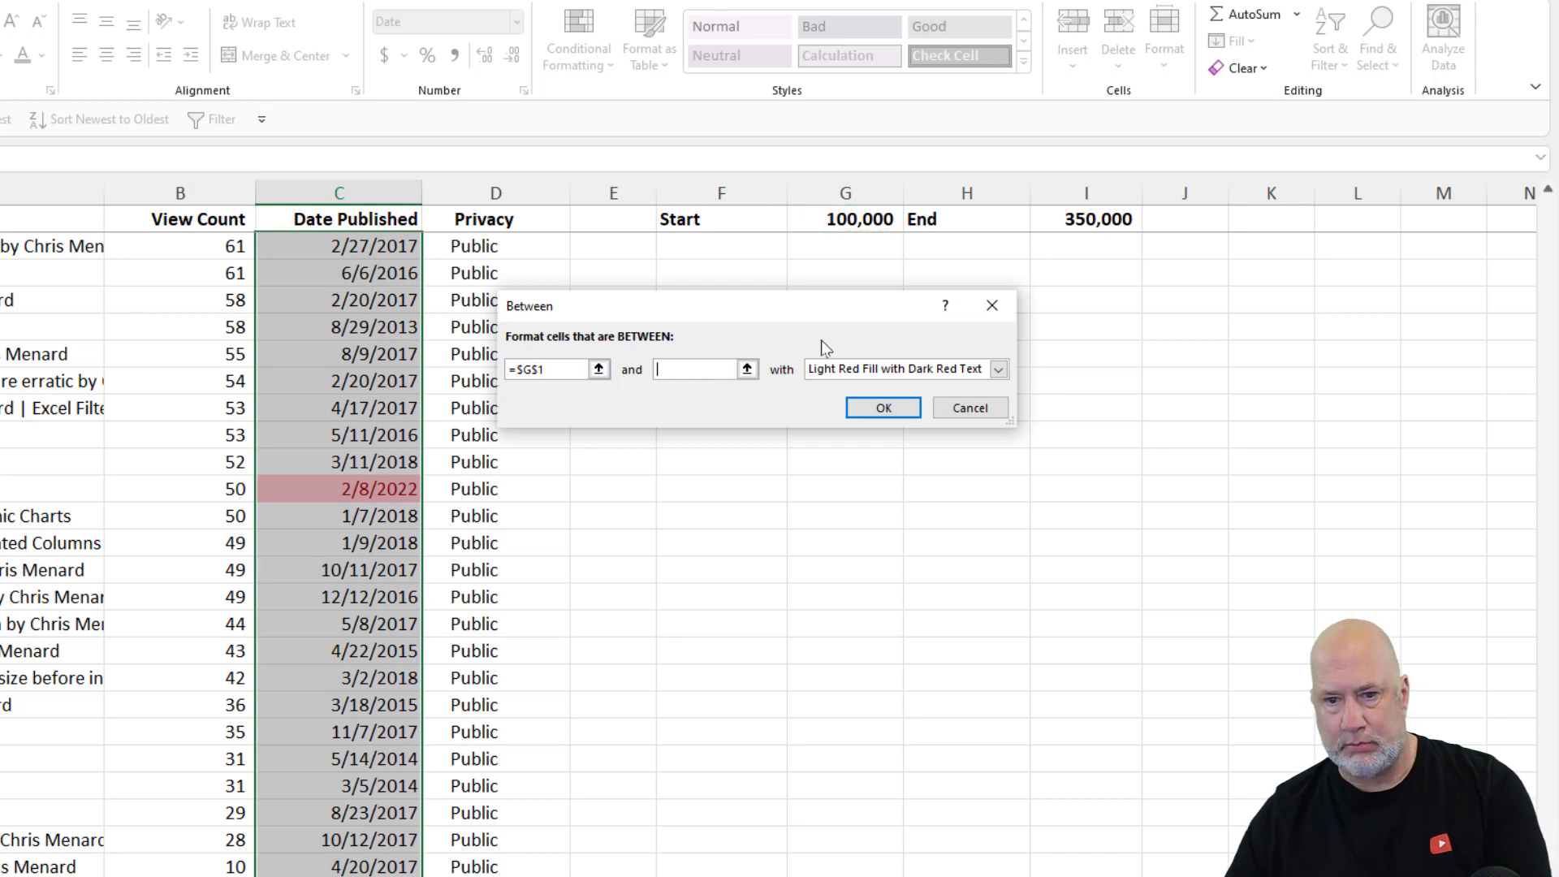
left_click(1080, 220)
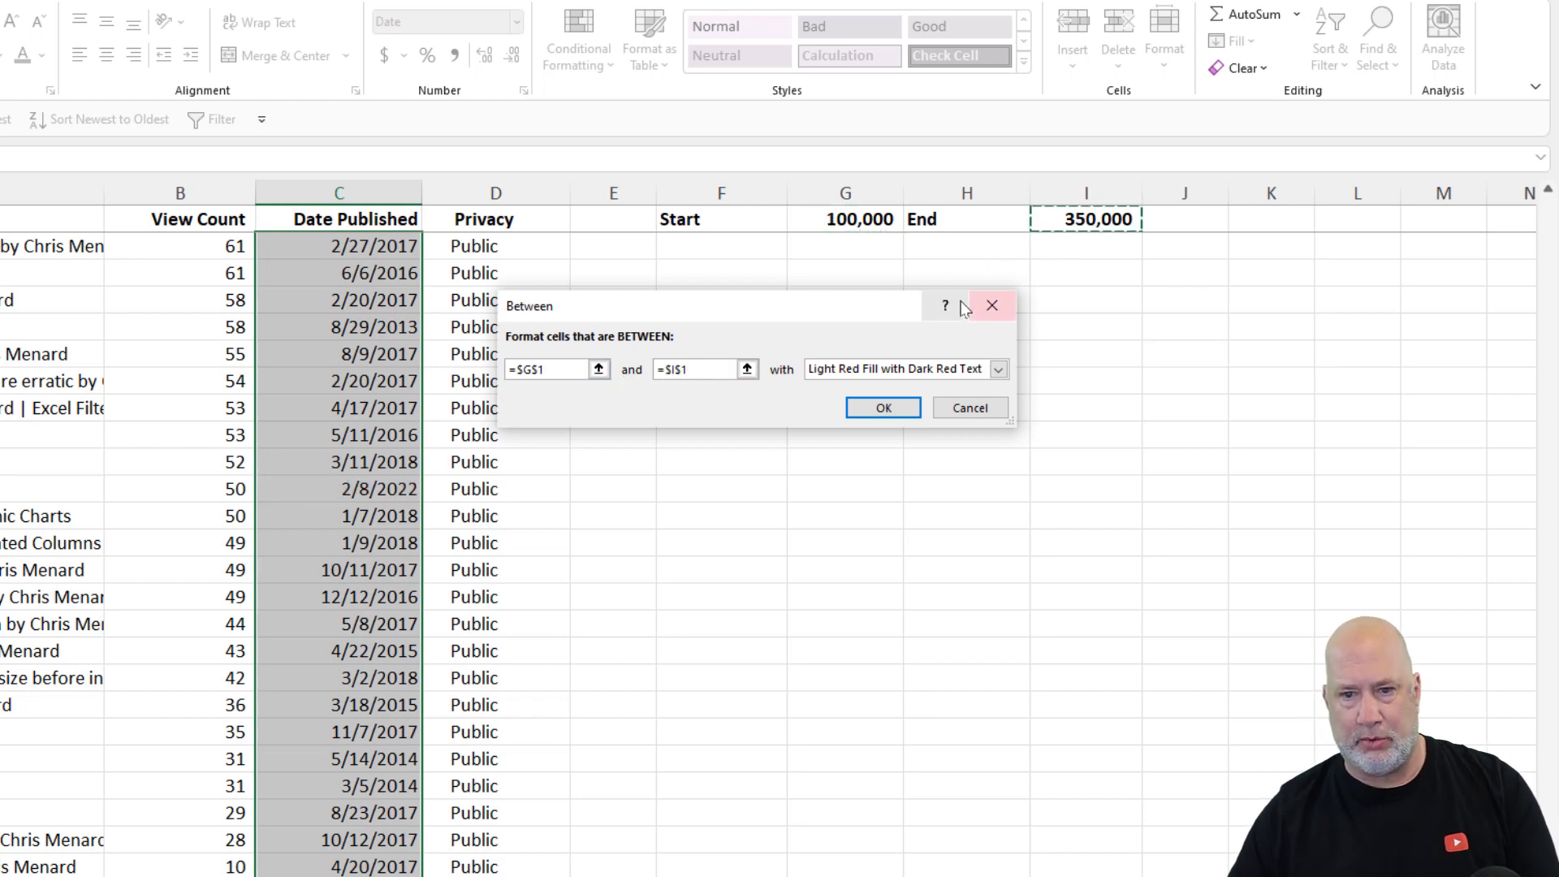
left_click(891, 408)
scroll(885, 396, "up", 20)
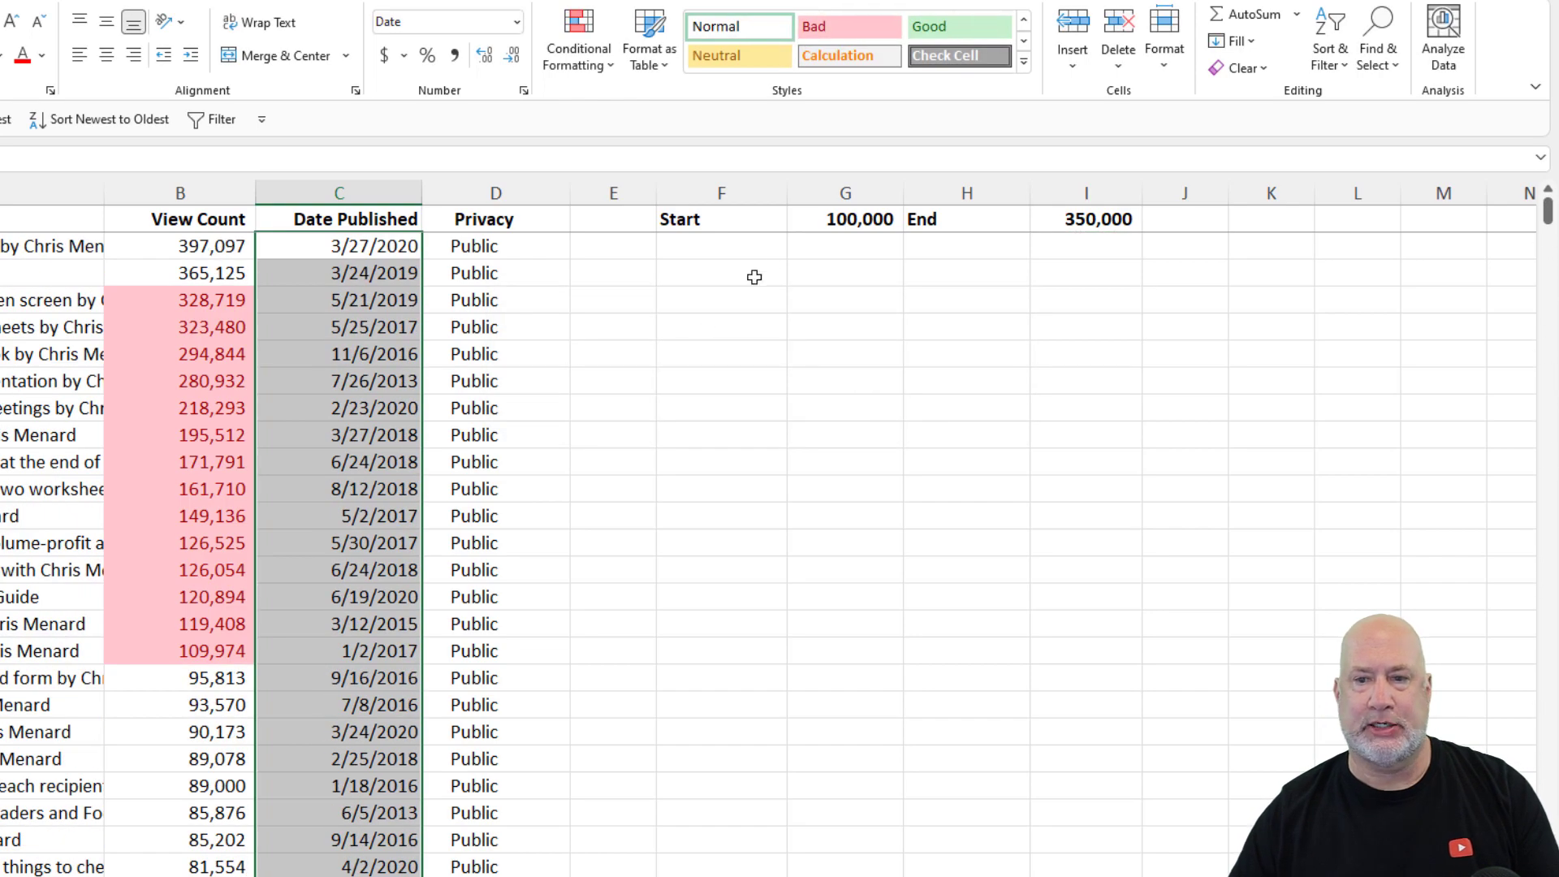
Enter 1/1/2021 as the Start date and 12/31/2021 as the End date.
left_click(837, 223)
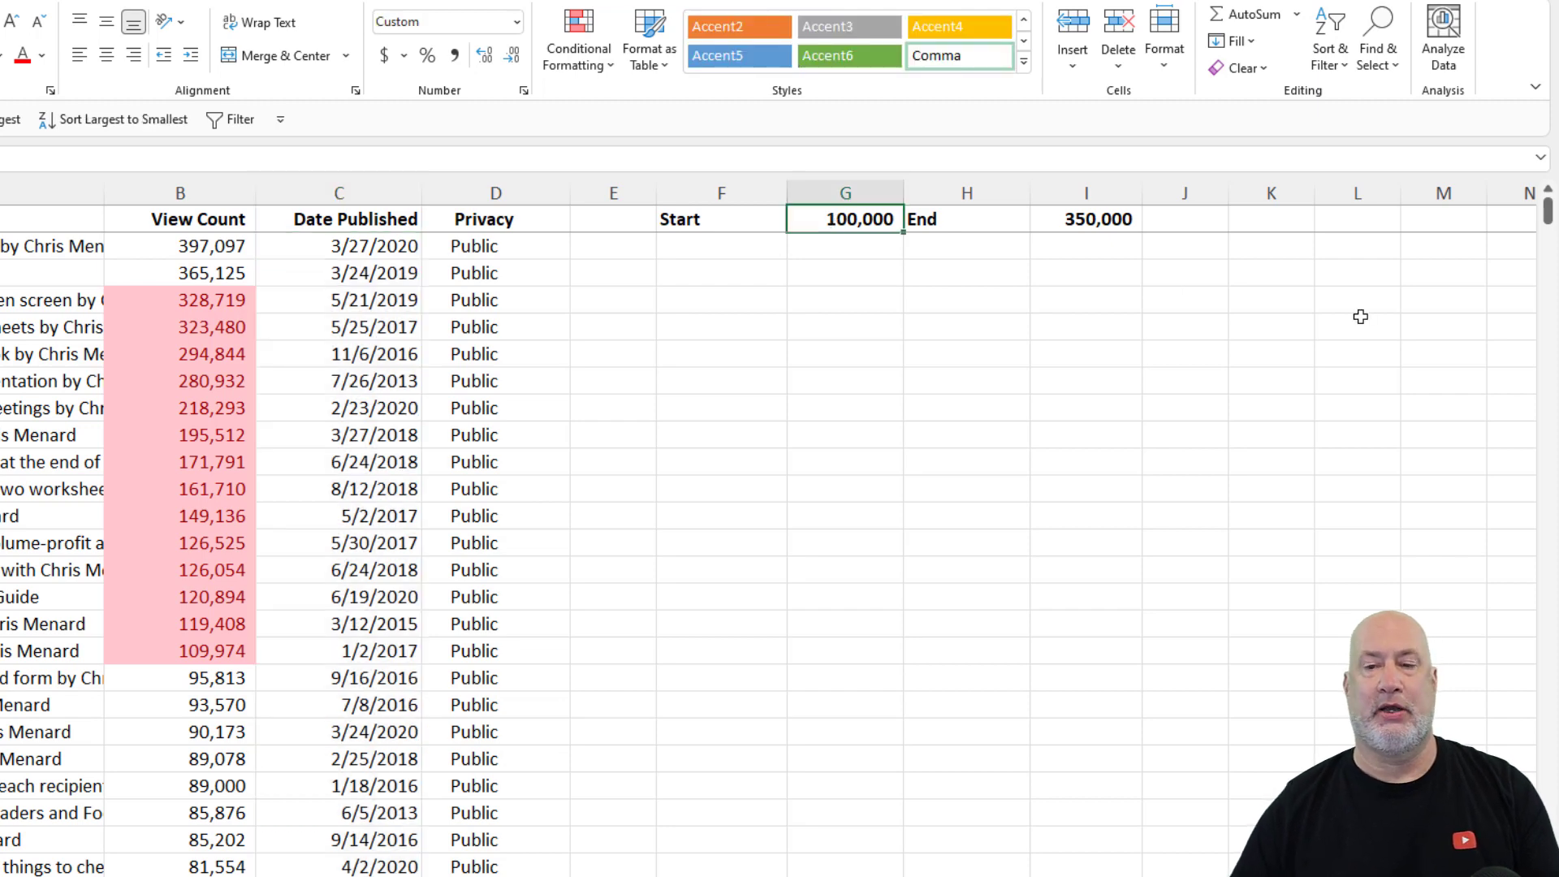
type("1/1/")
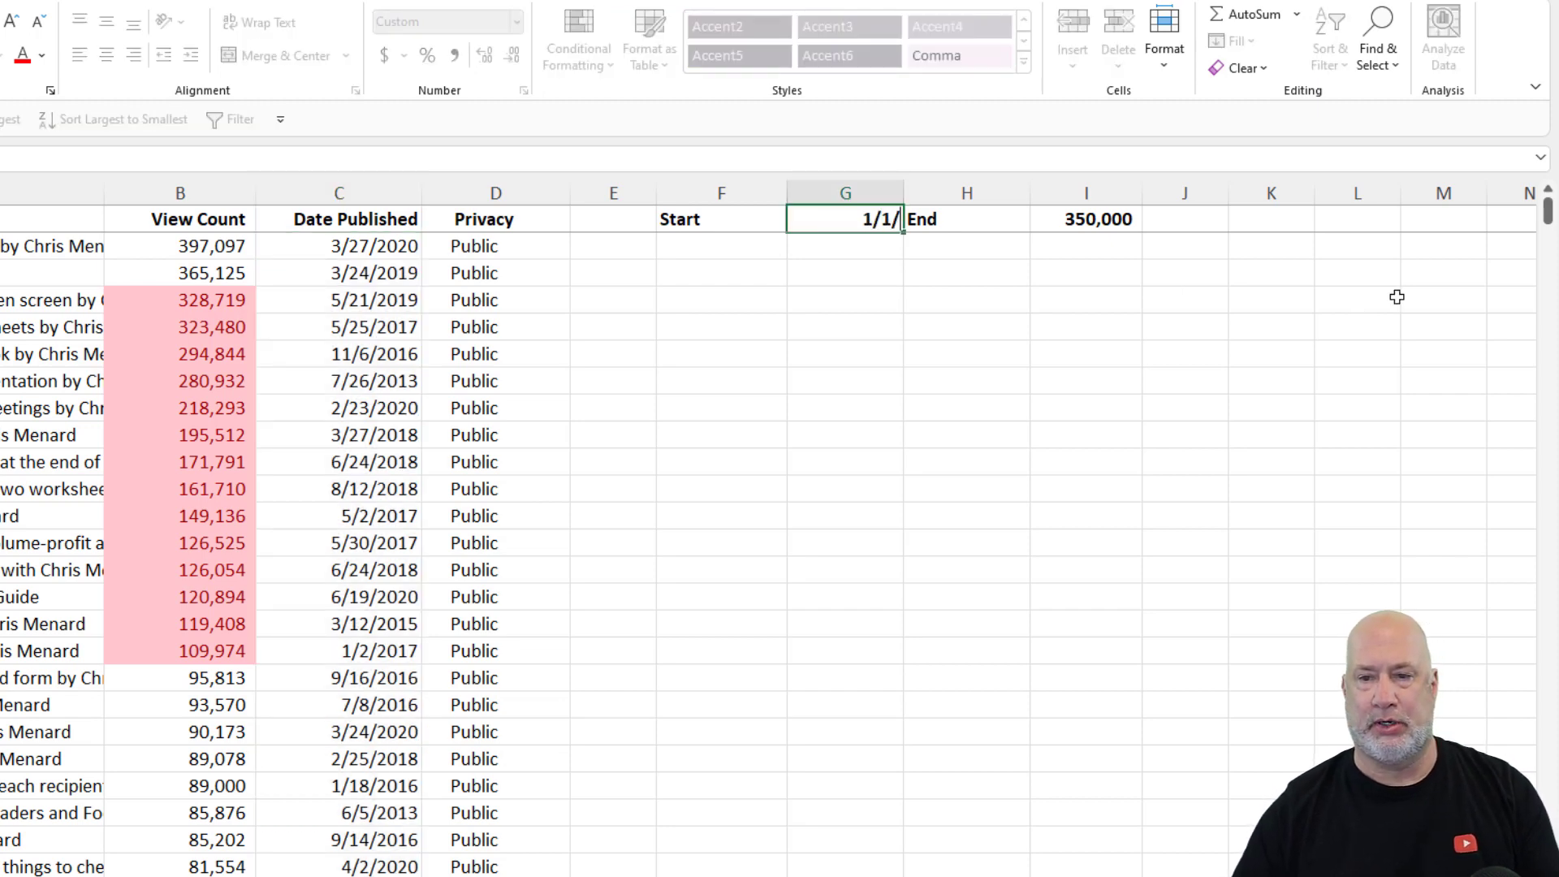
type("2021")
key("Tab")
key("Tab")
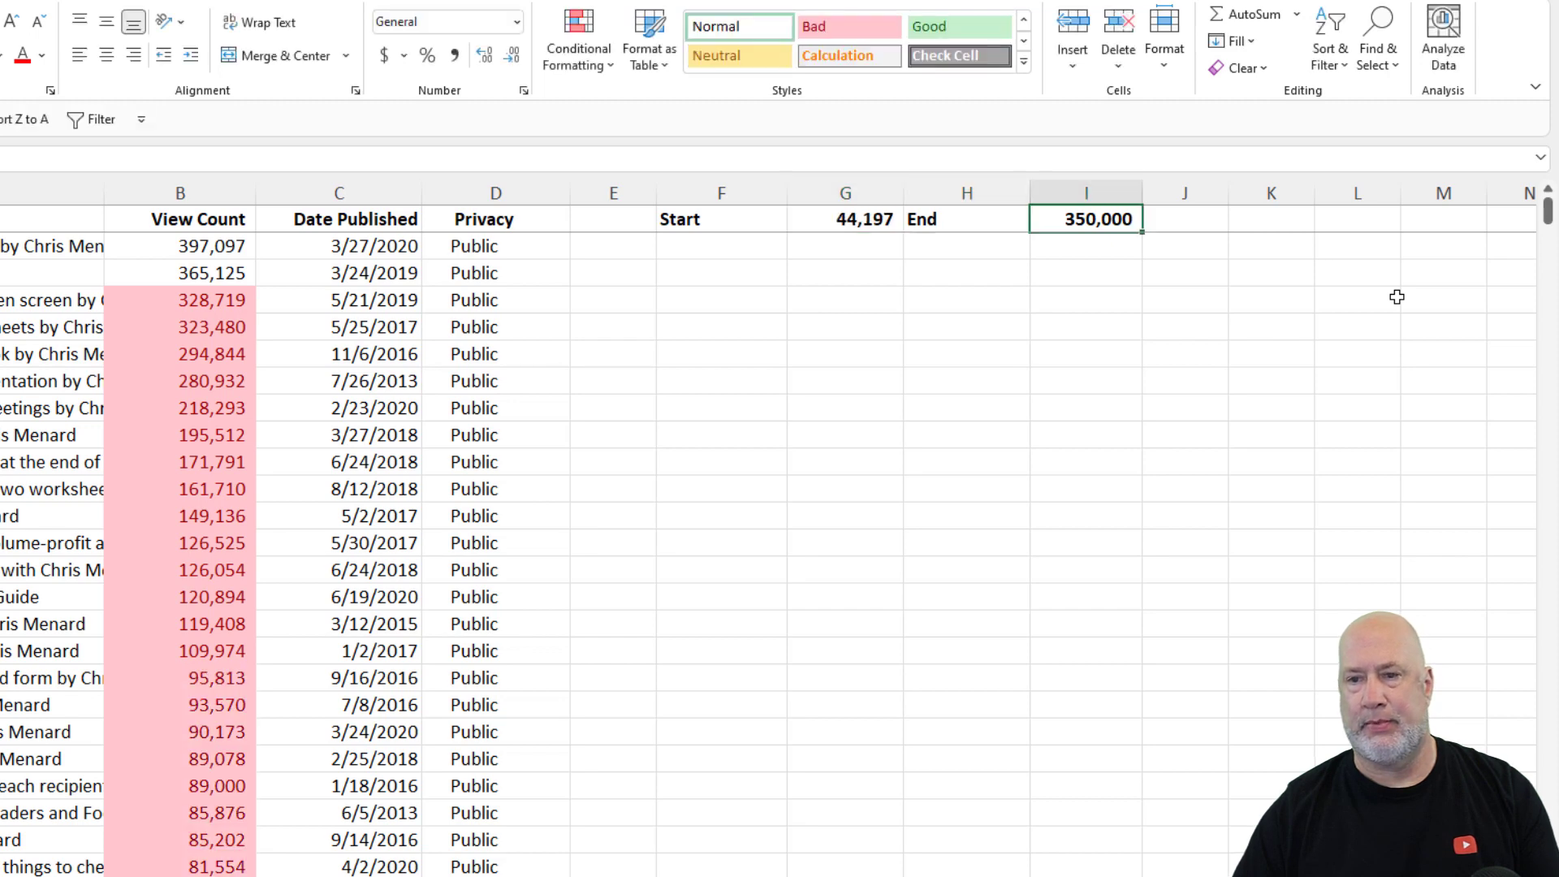
type("12/31/2021")
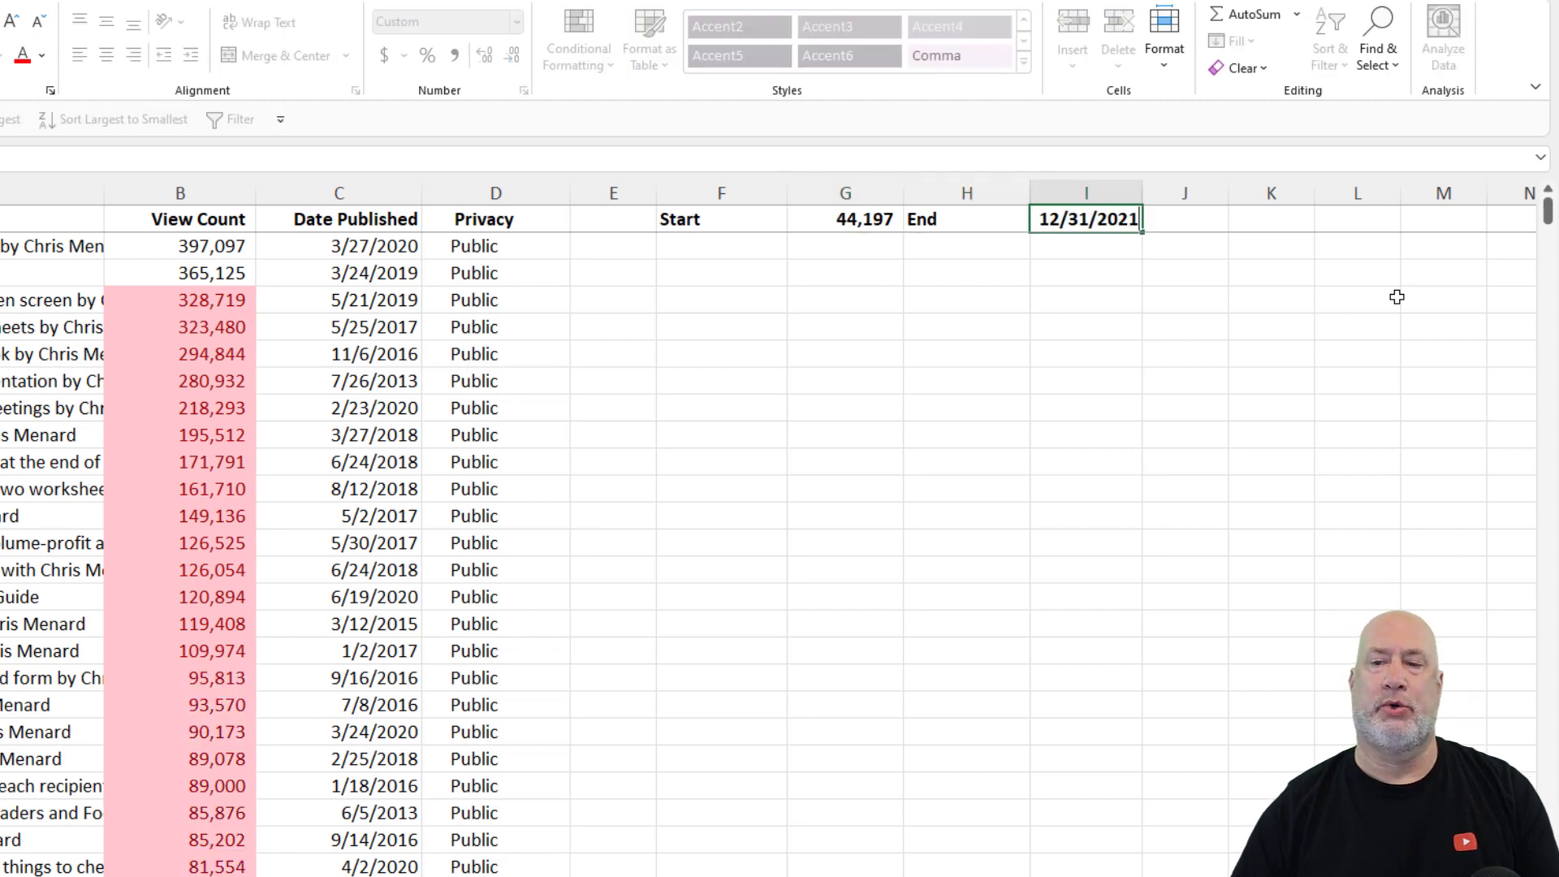
key("Return")
key("Up")
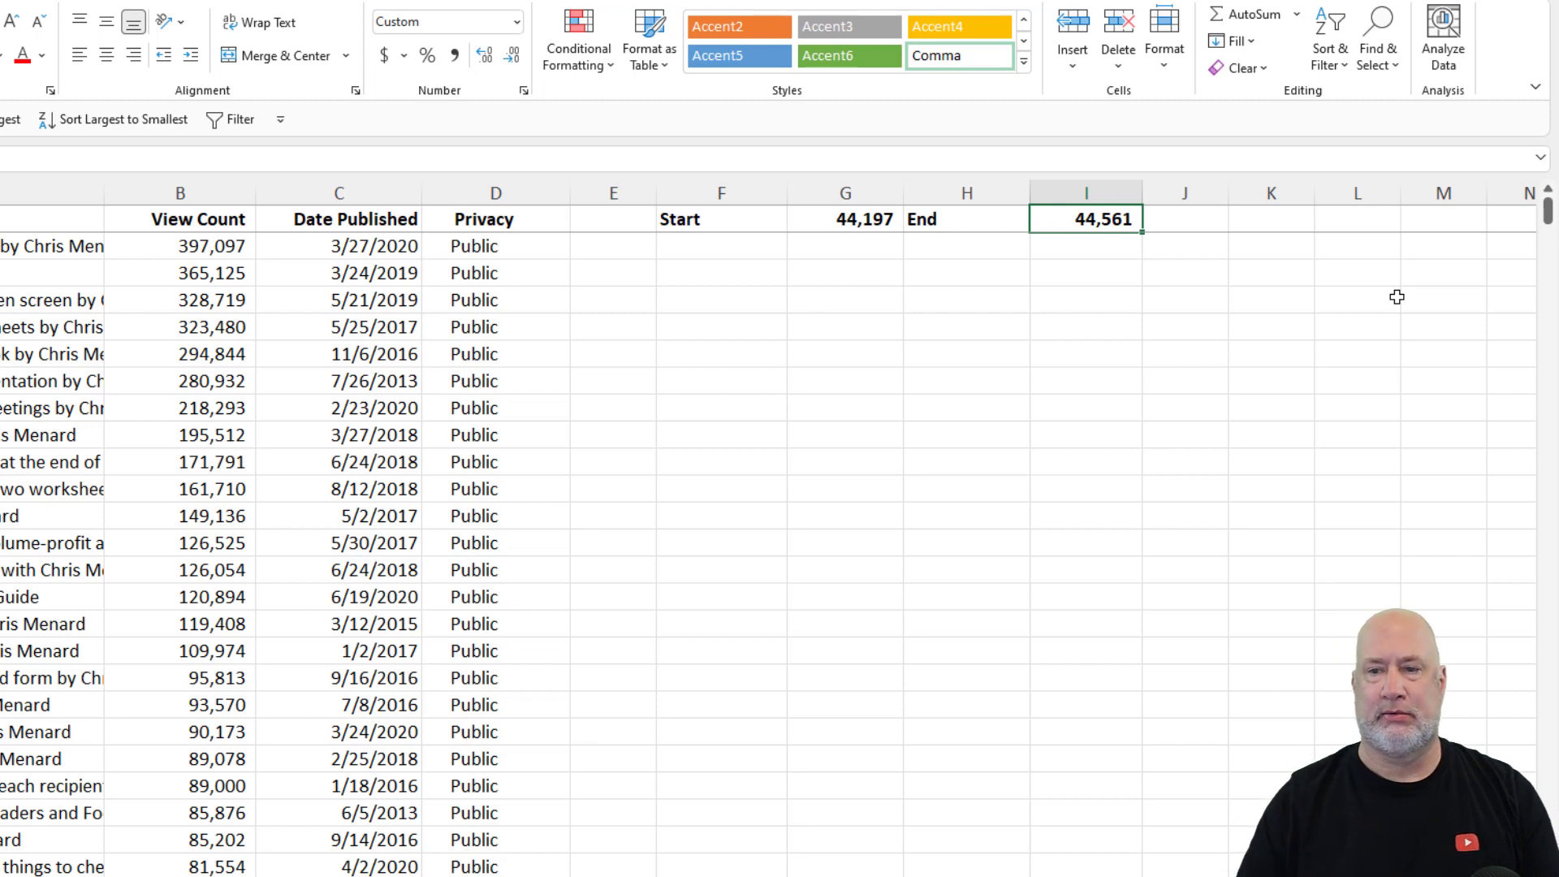
Apply Short Date format to G1 and I1, then select Date Published from C2 down.
left_click(887, 218)
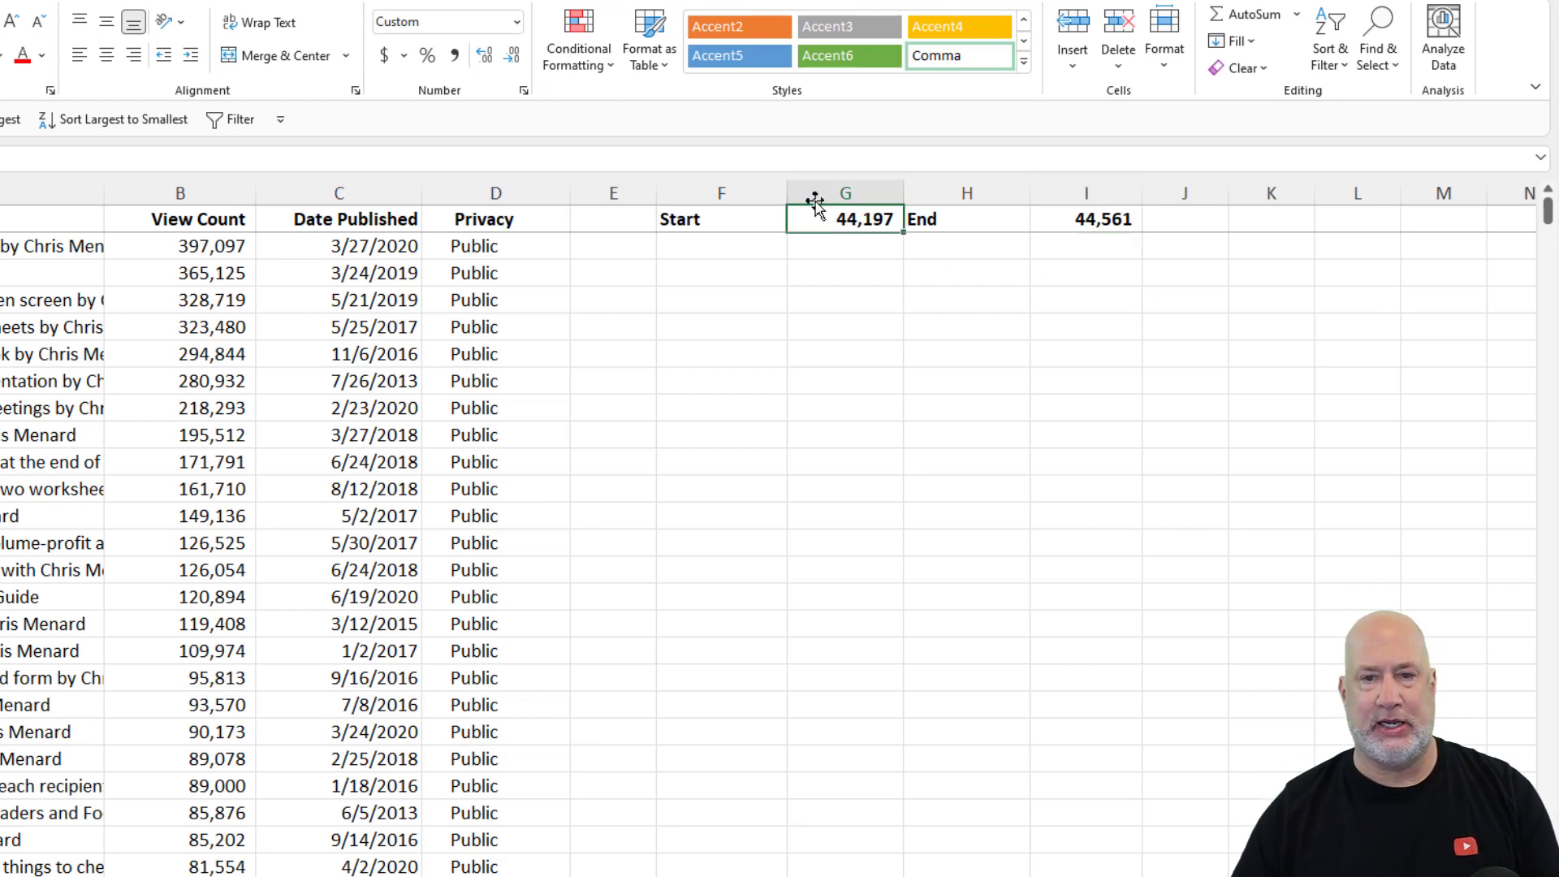
left_click(517, 22)
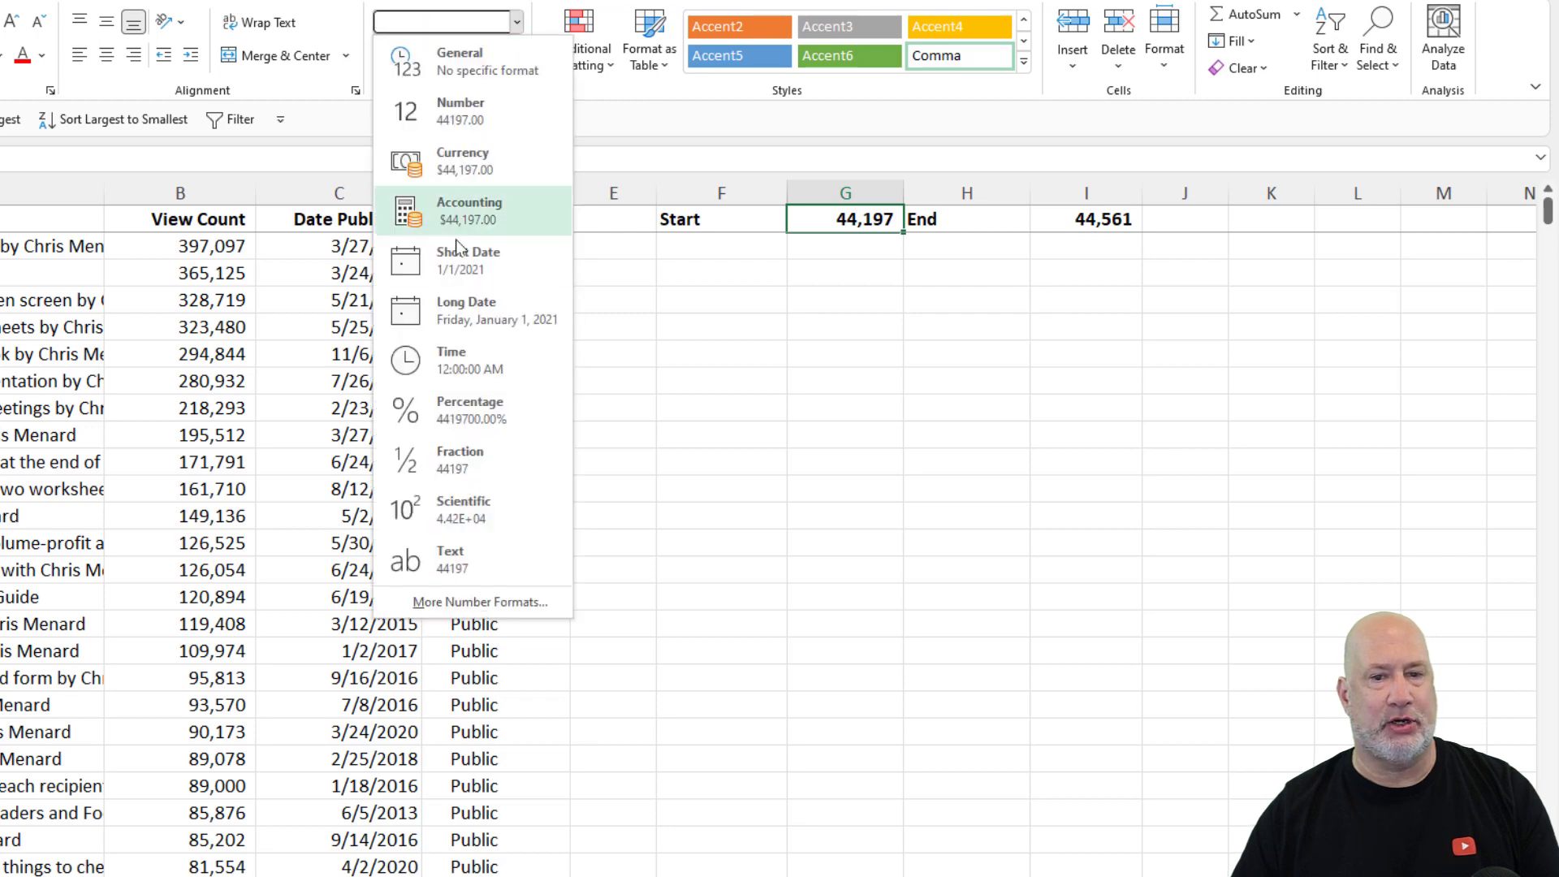
left_click(432, 265)
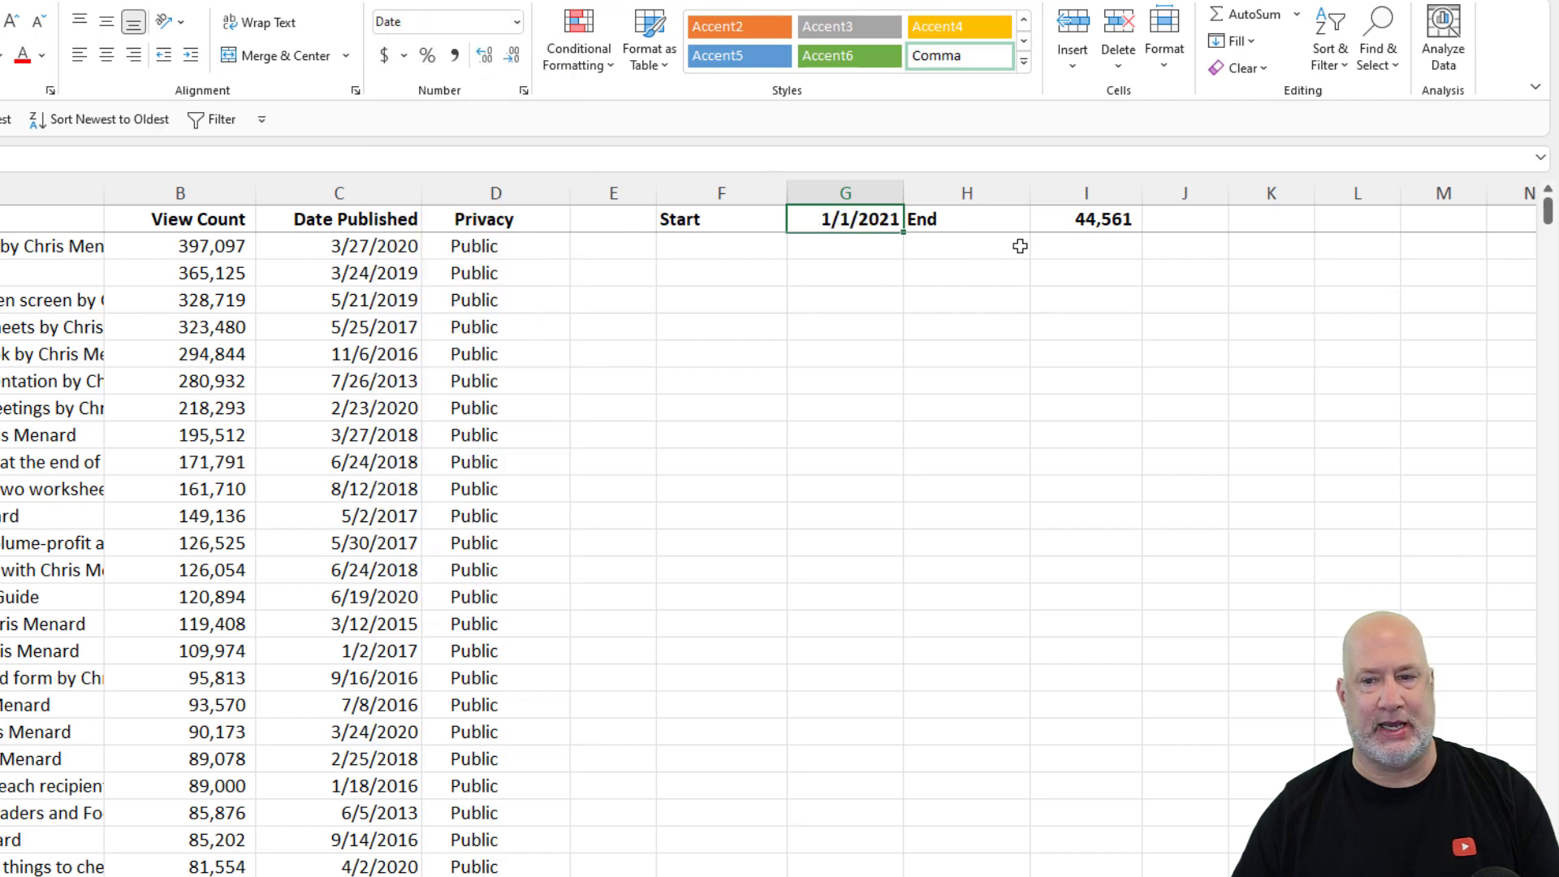
left_click(1079, 218)
left_click(516, 22)
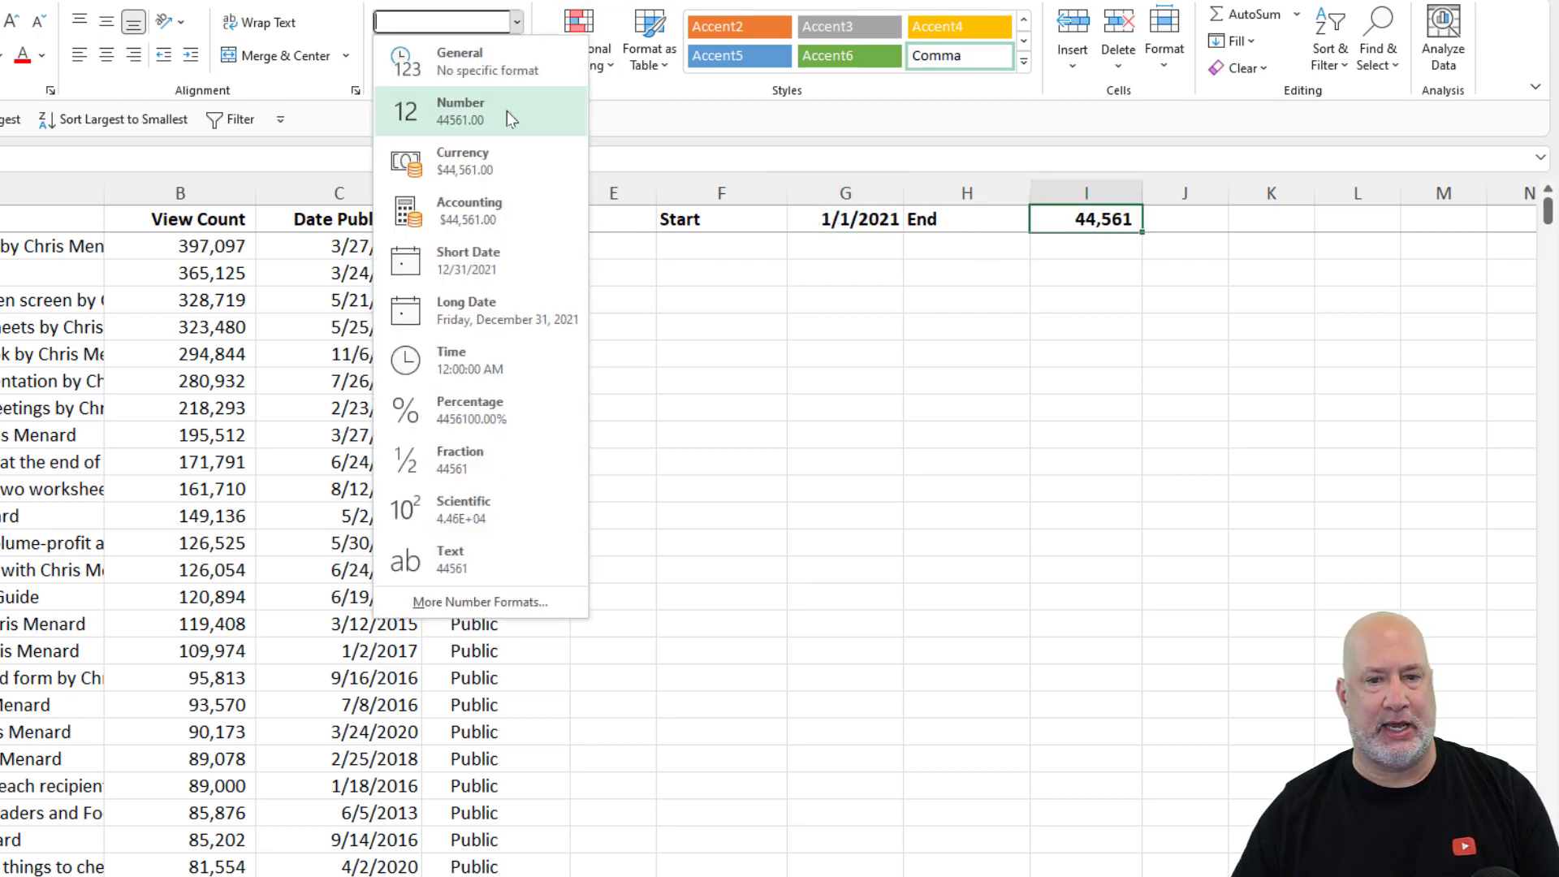
left_click(491, 259)
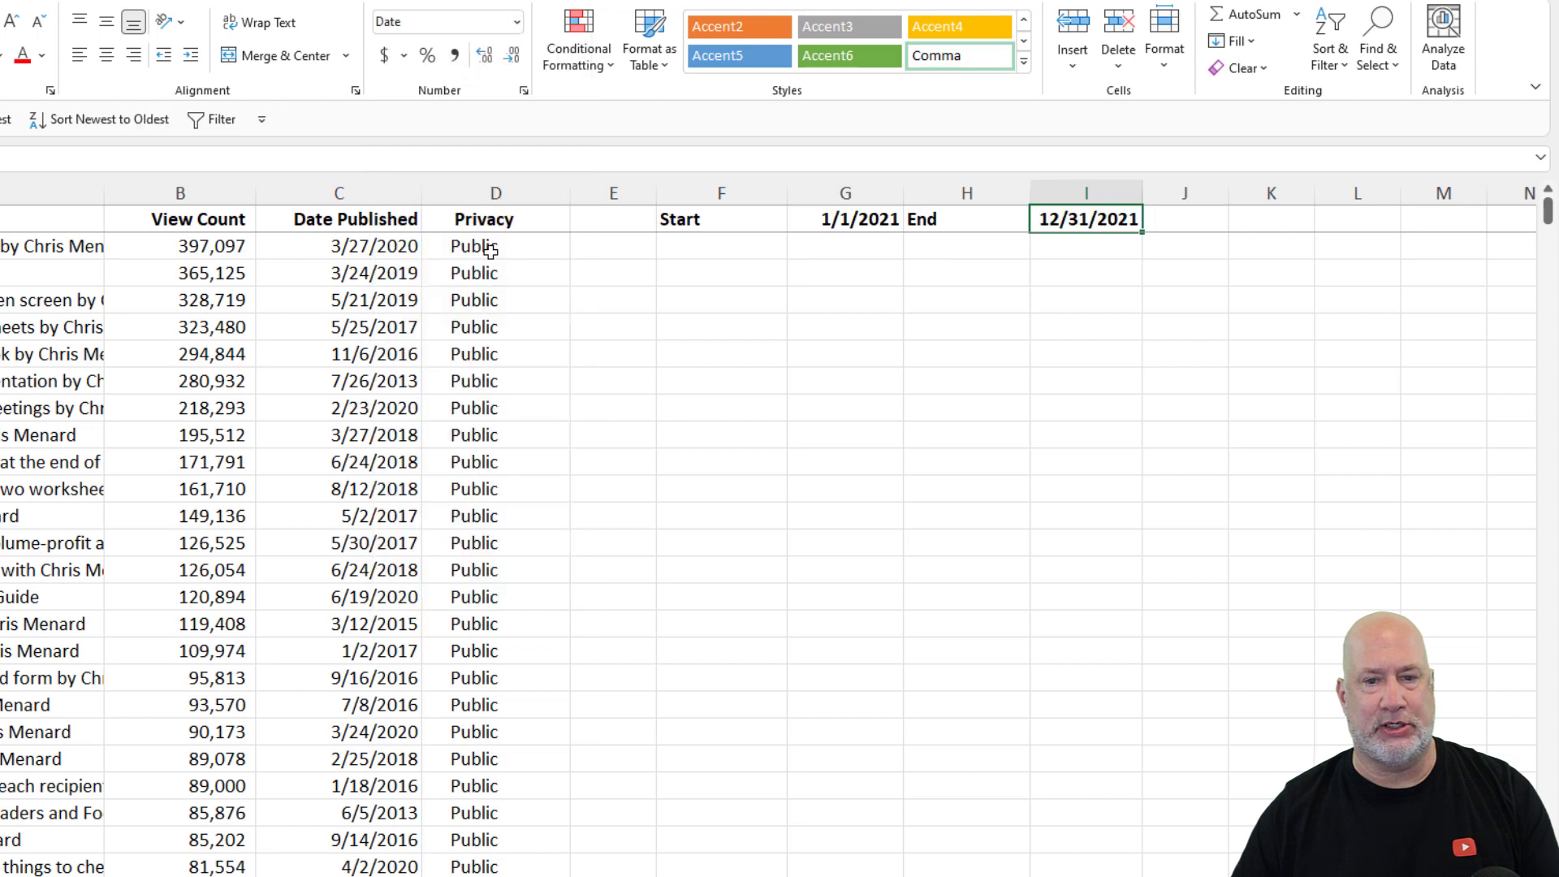
left_click(398, 247)
key("ctrl+shift+Down")
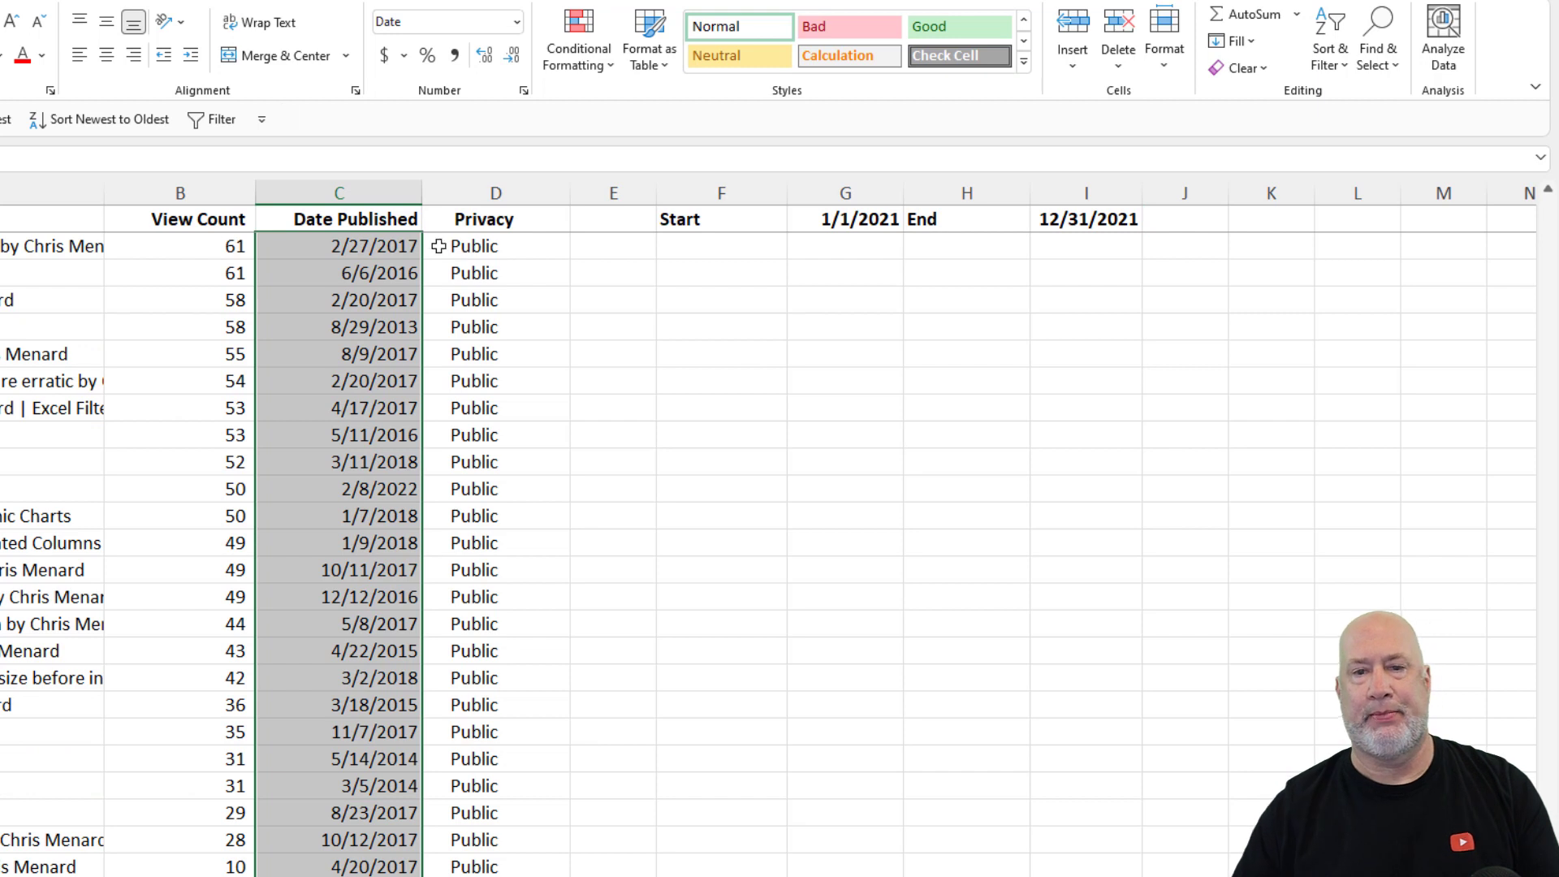
Add a light red Between rule on the dates bounded by =$G$1 and =$I$1.
left_click(578, 45)
mouse_move(625, 223)
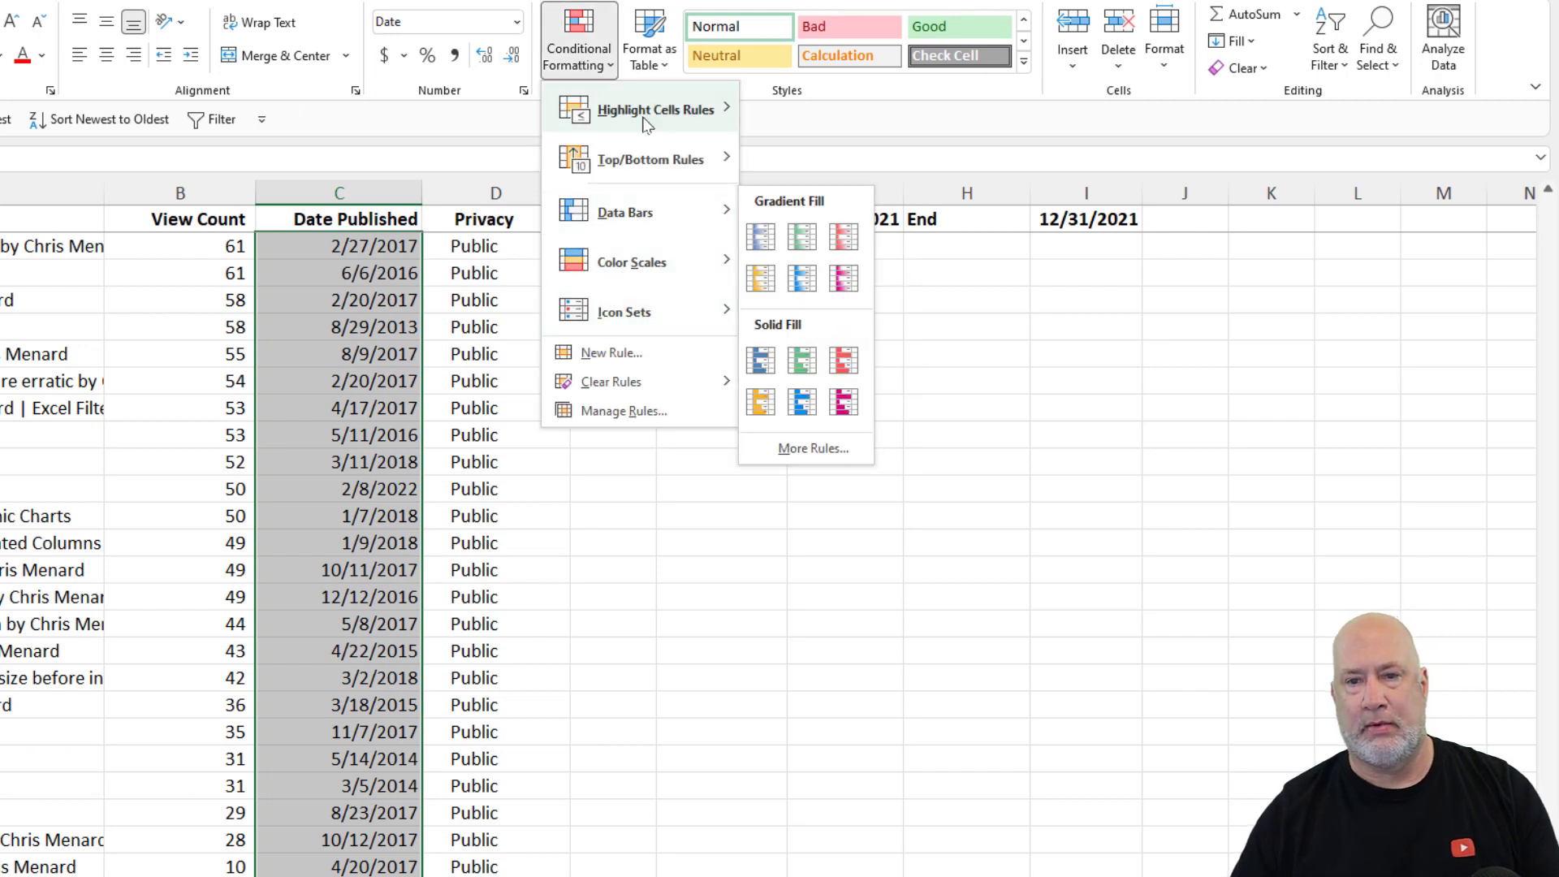
mouse_move(650, 118)
left_click(820, 221)
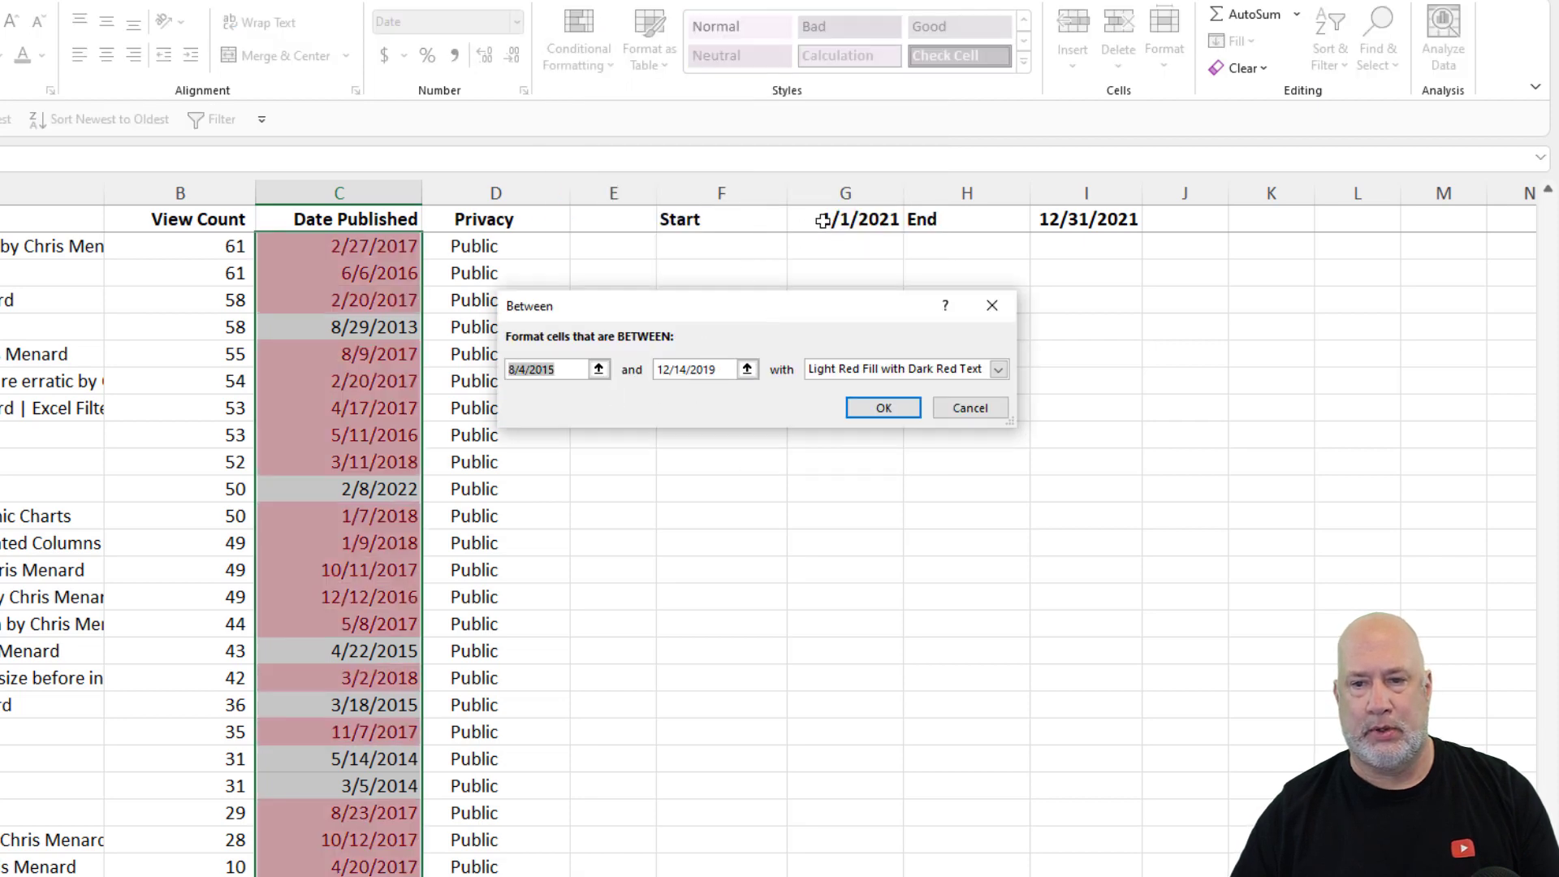
left_click(821, 220)
left_click(718, 374)
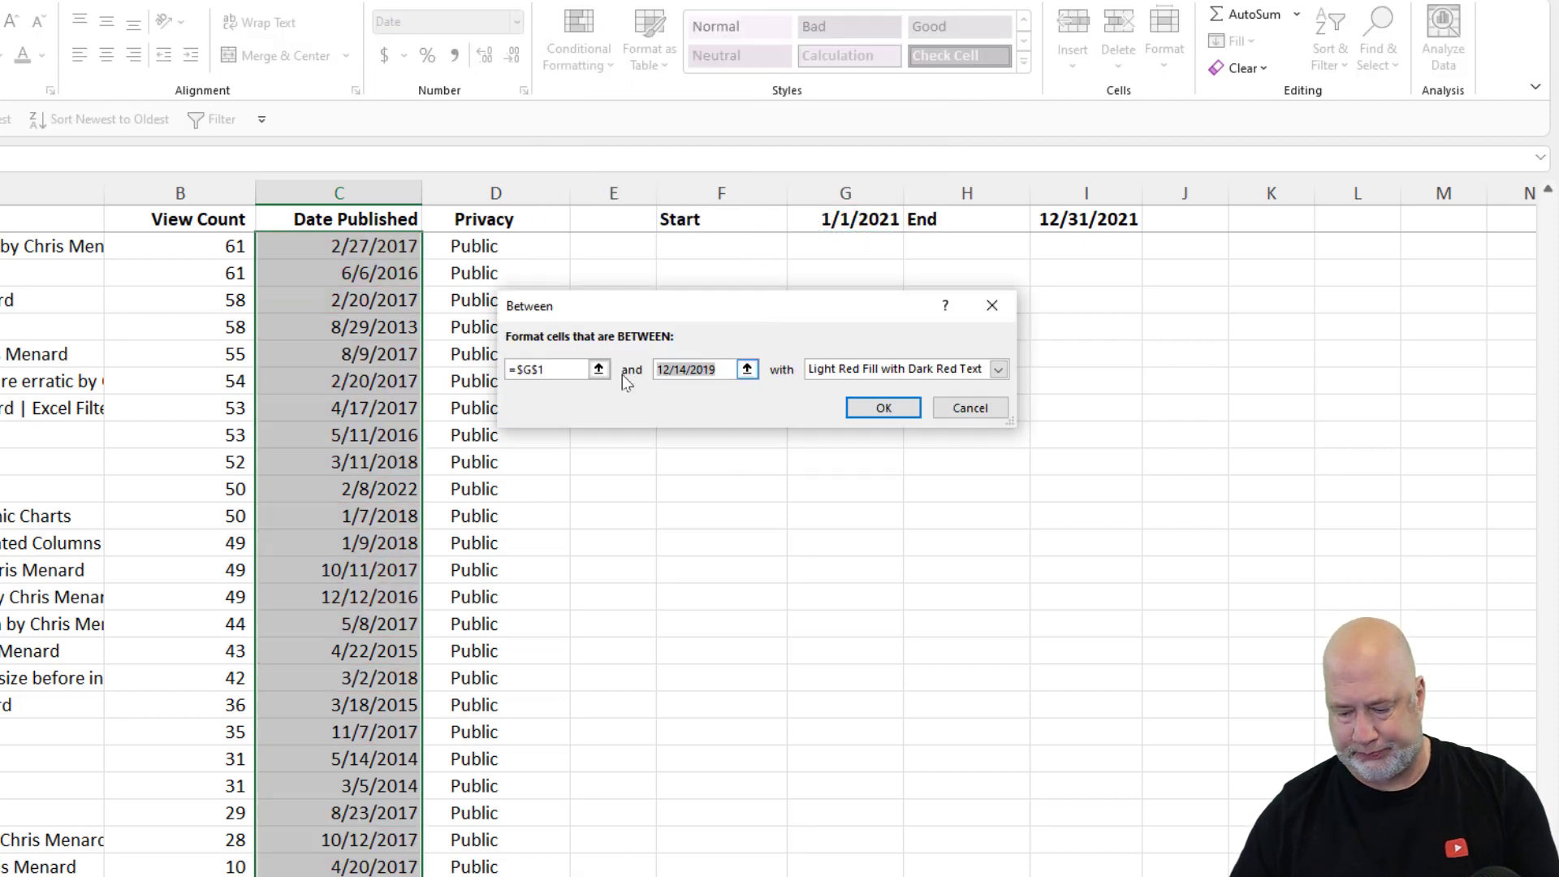
left_click_drag(656, 369, 716, 367)
key("BackSpace")
left_click(1101, 221)
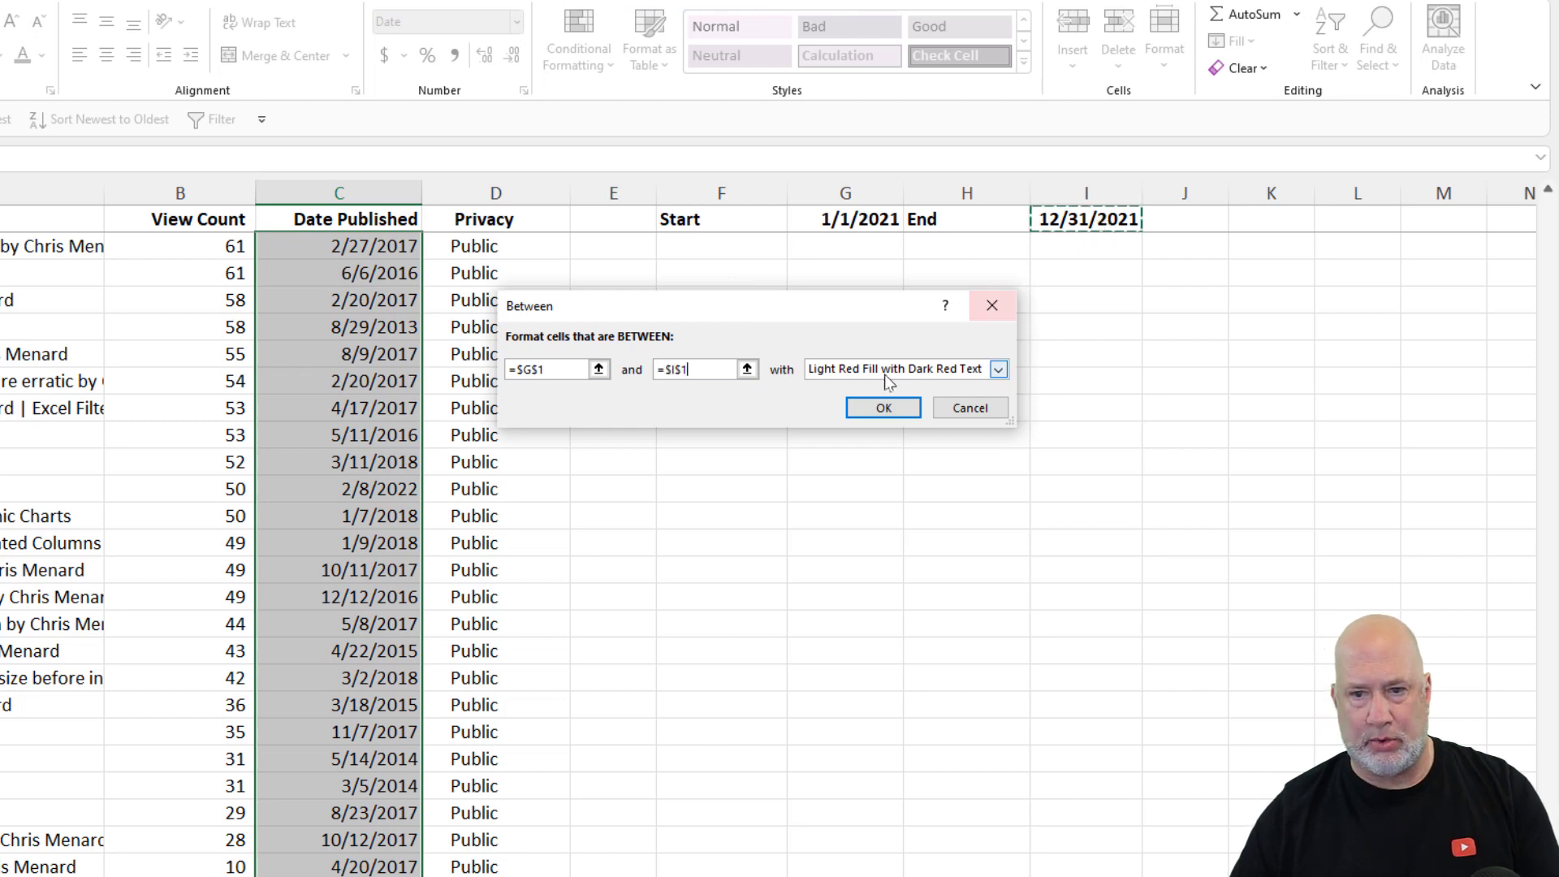
left_click(865, 408)
Sort the list by Date Published newest to oldest and scroll through the highlighted dates.
left_click(367, 327)
right_click(367, 326)
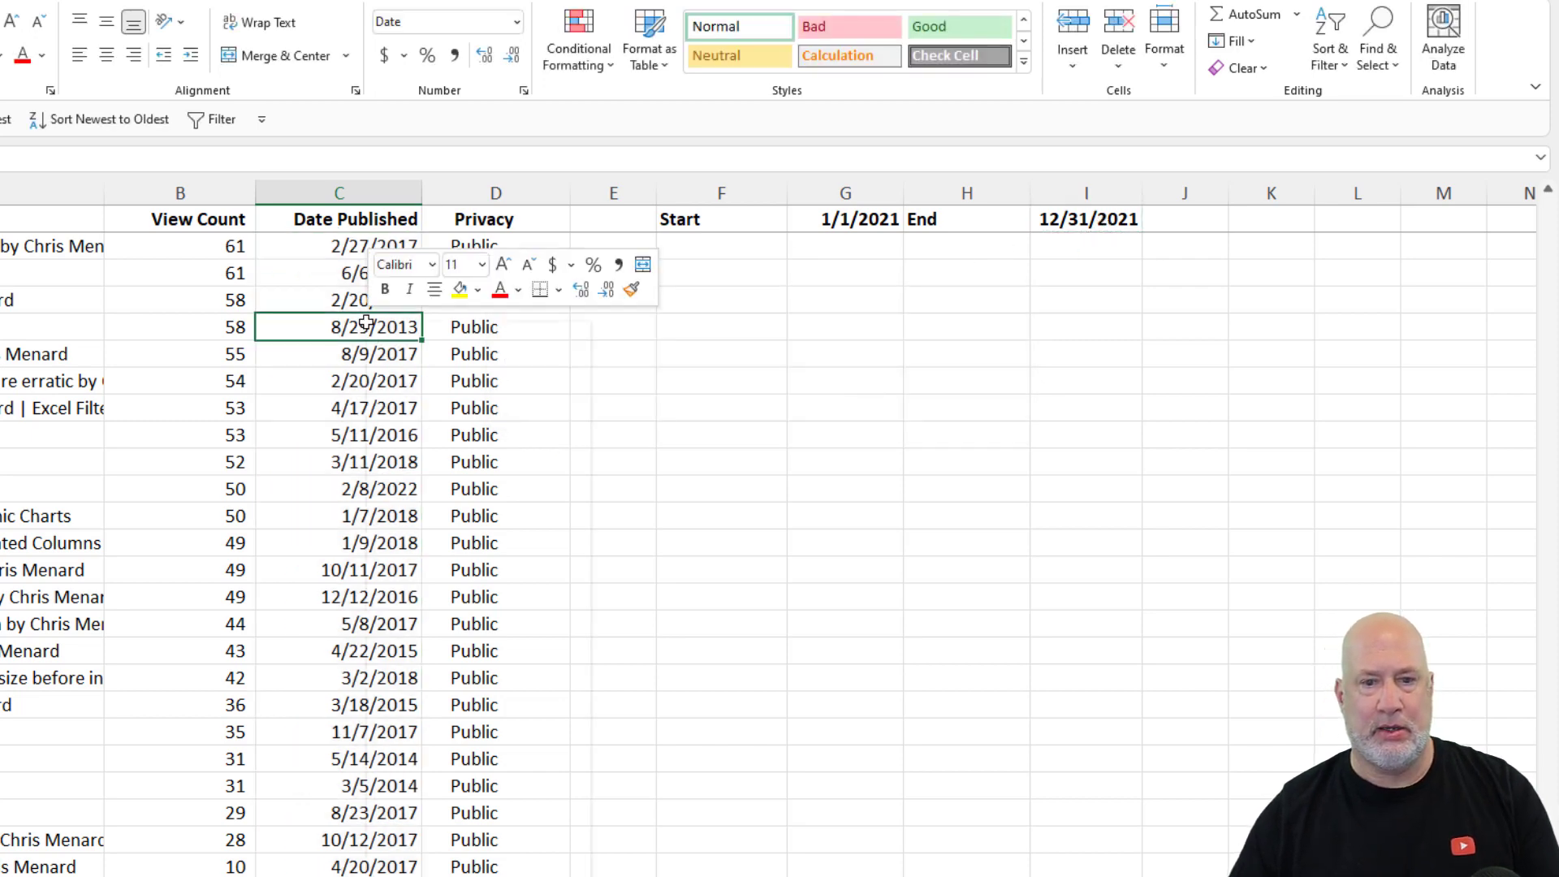
mouse_move(455, 674)
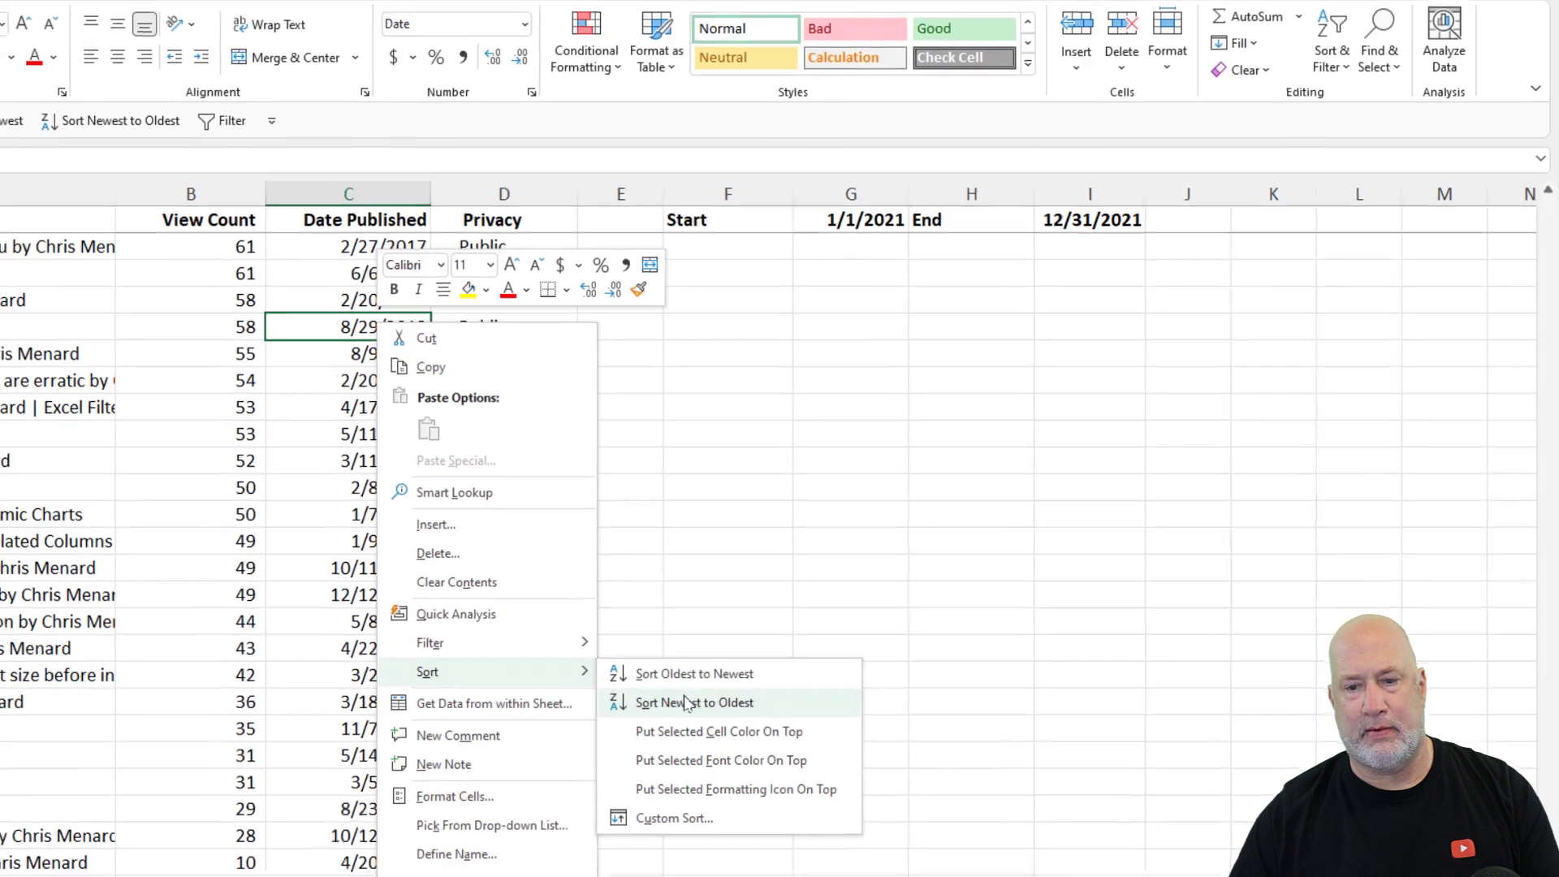
left_click(650, 705)
scroll(788, 422, "up", 20)
scroll(788, 422, "up", 20)
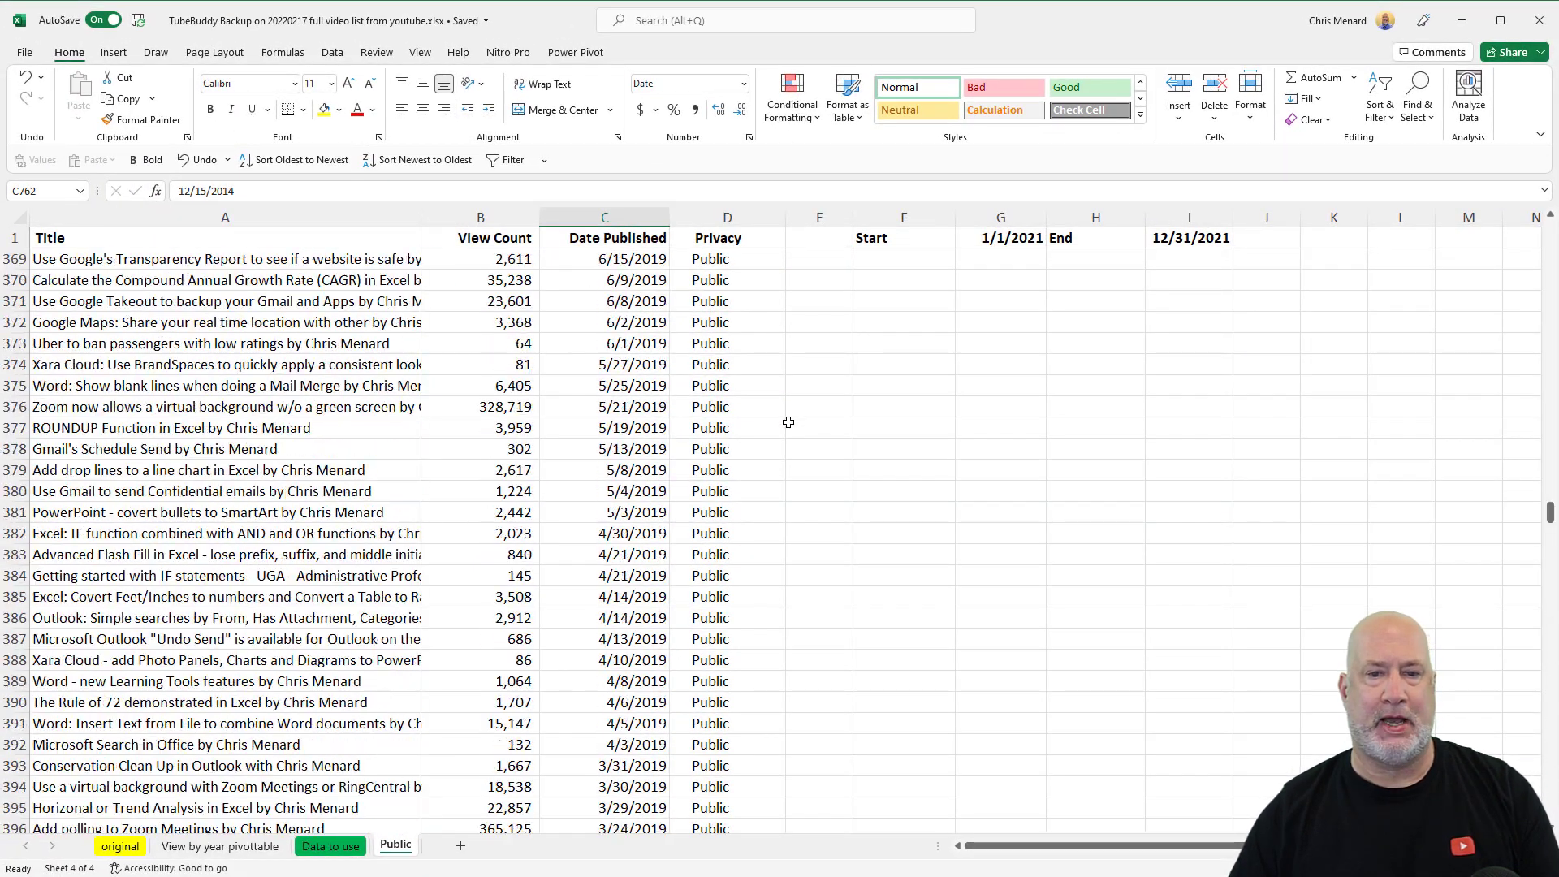
scroll(782, 397, "down", 5)
left_click(630, 449)
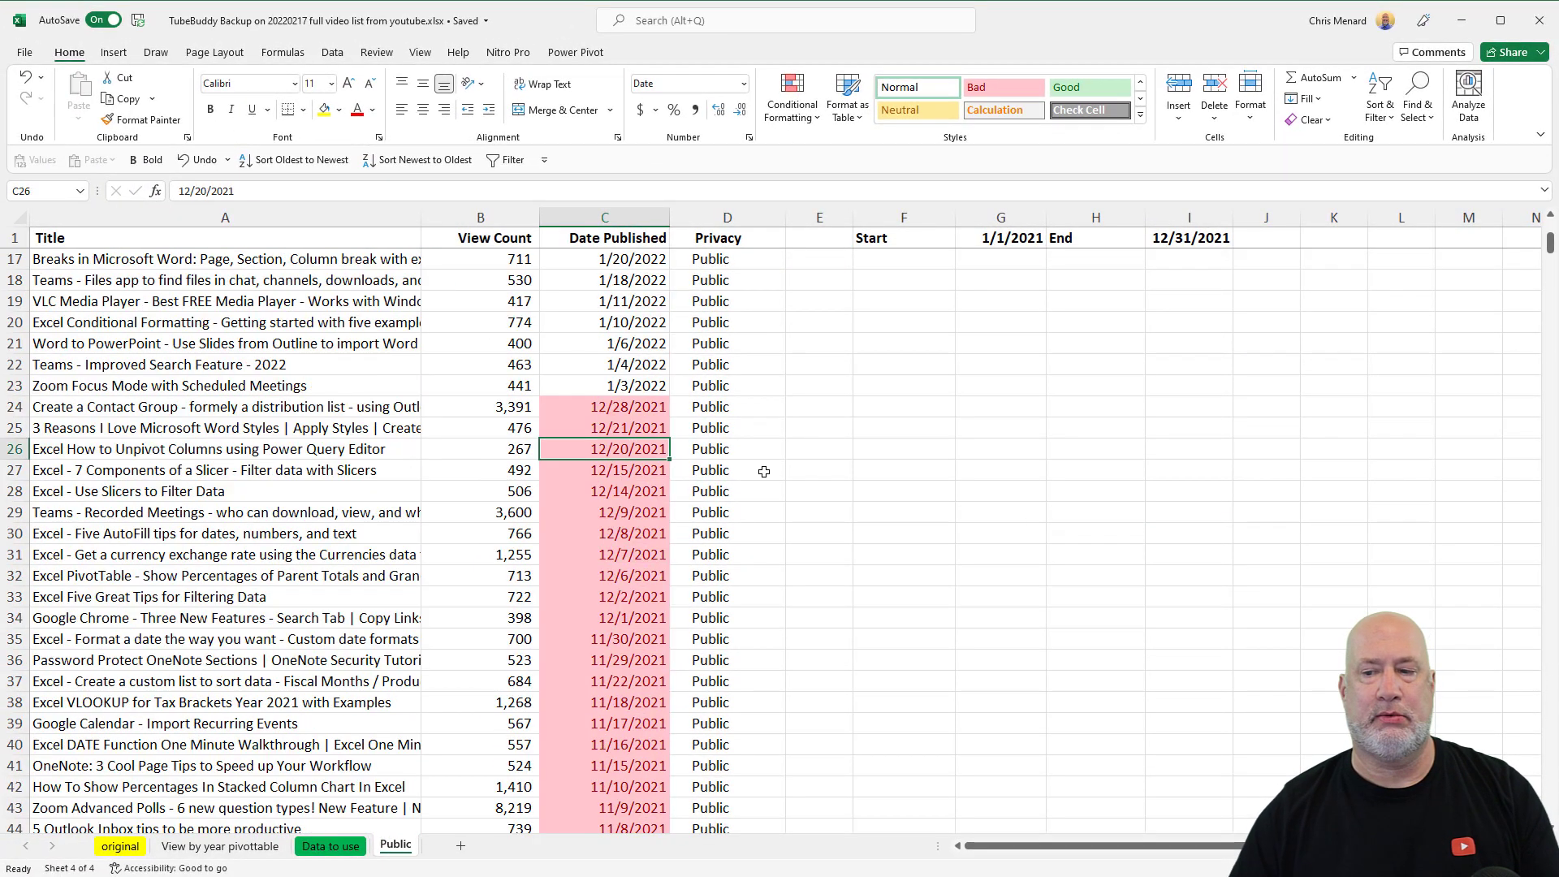
scroll(337, 543, "down", 2)
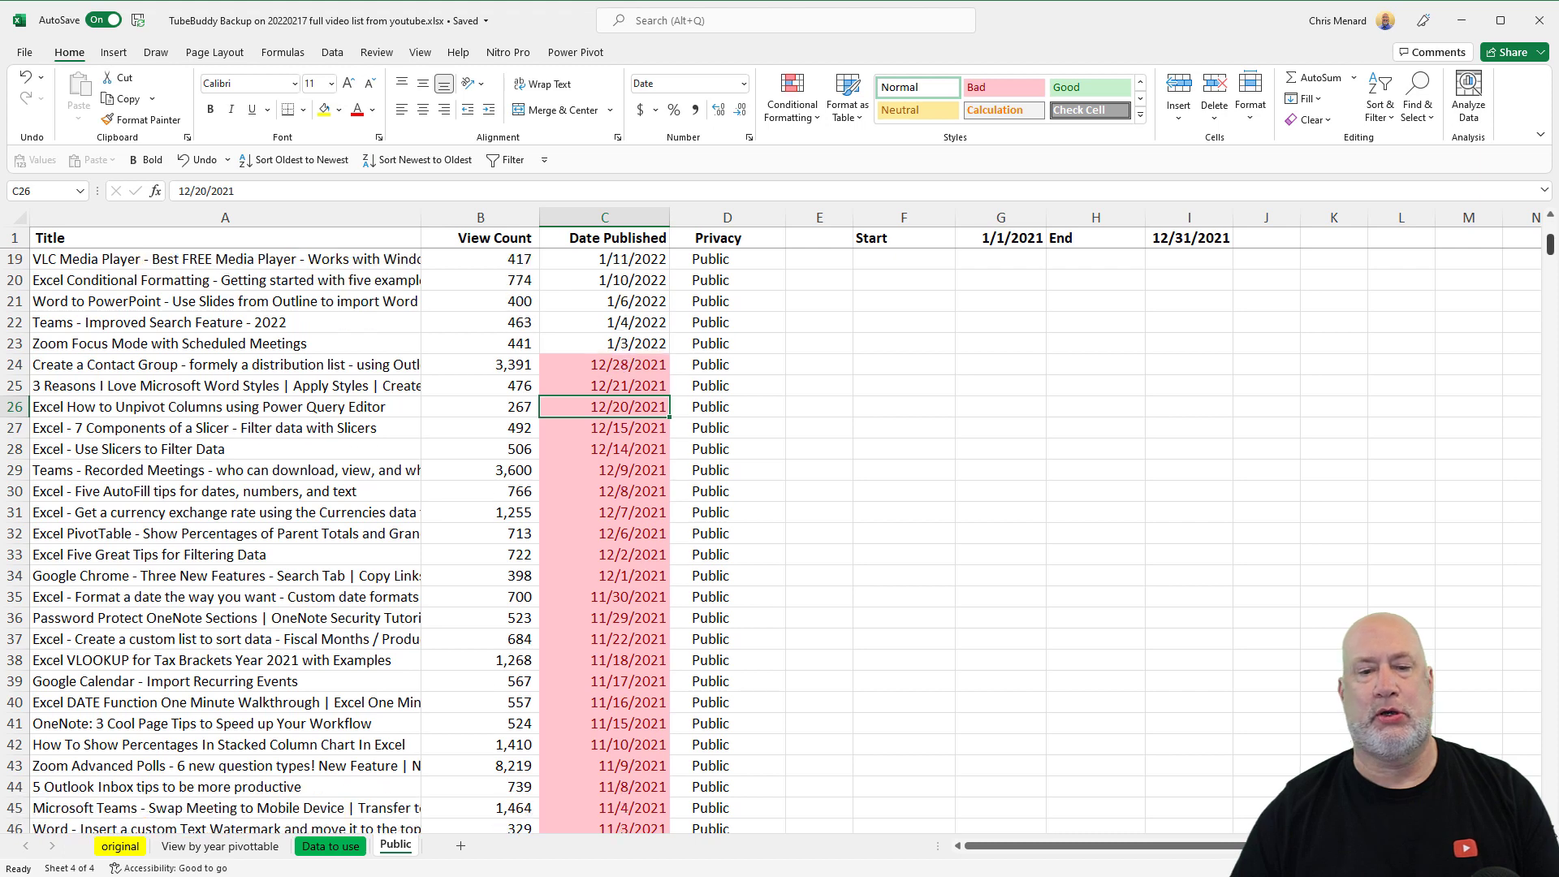
scroll(336, 543, "down", 8)
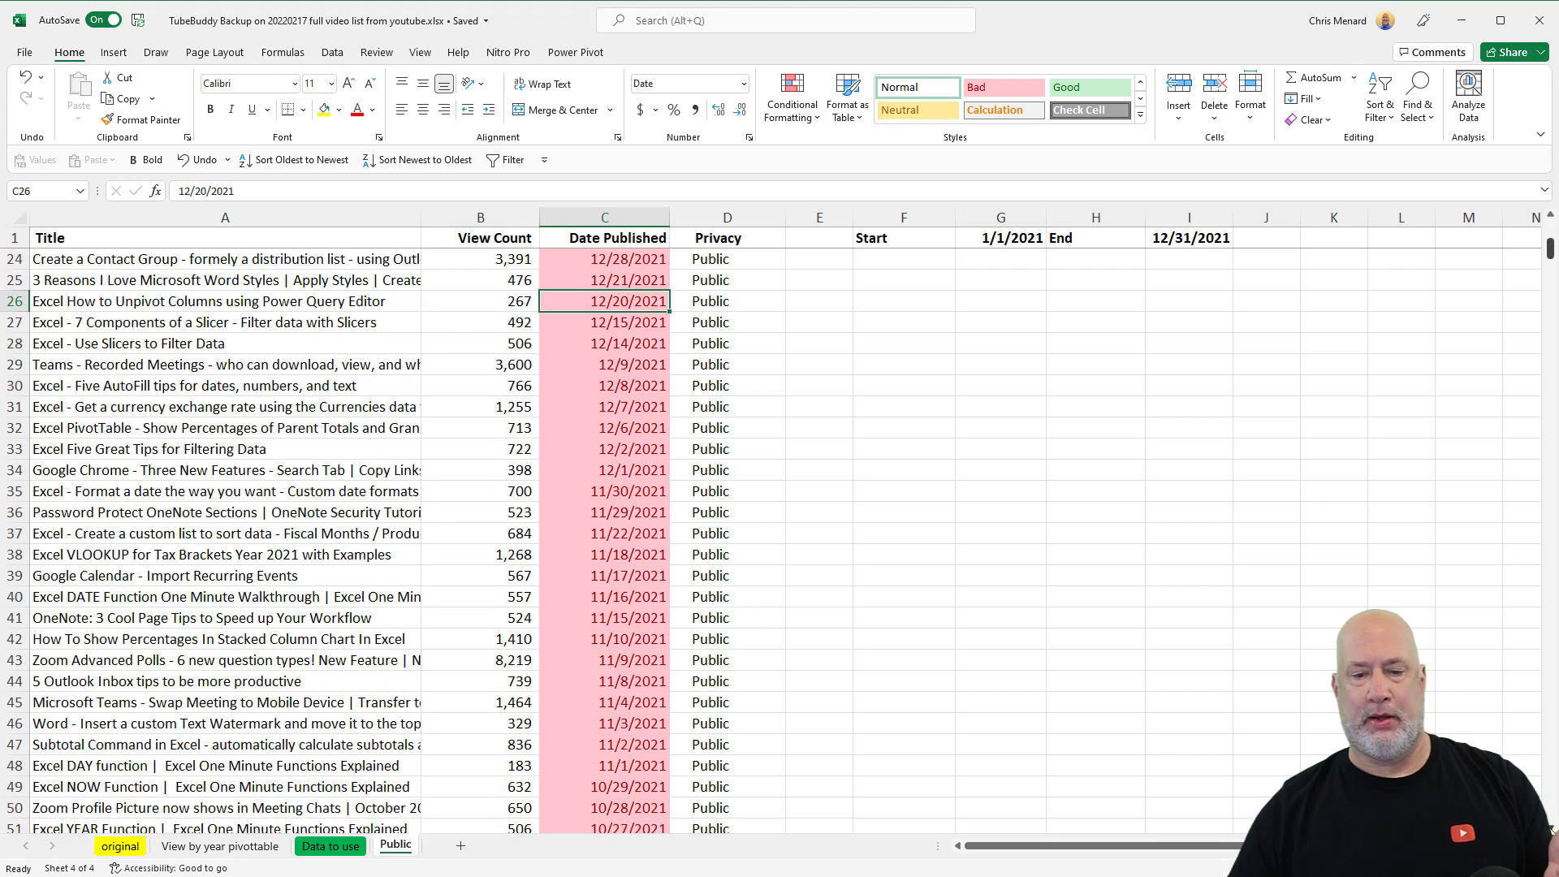
scroll(336, 543, "down", 11)
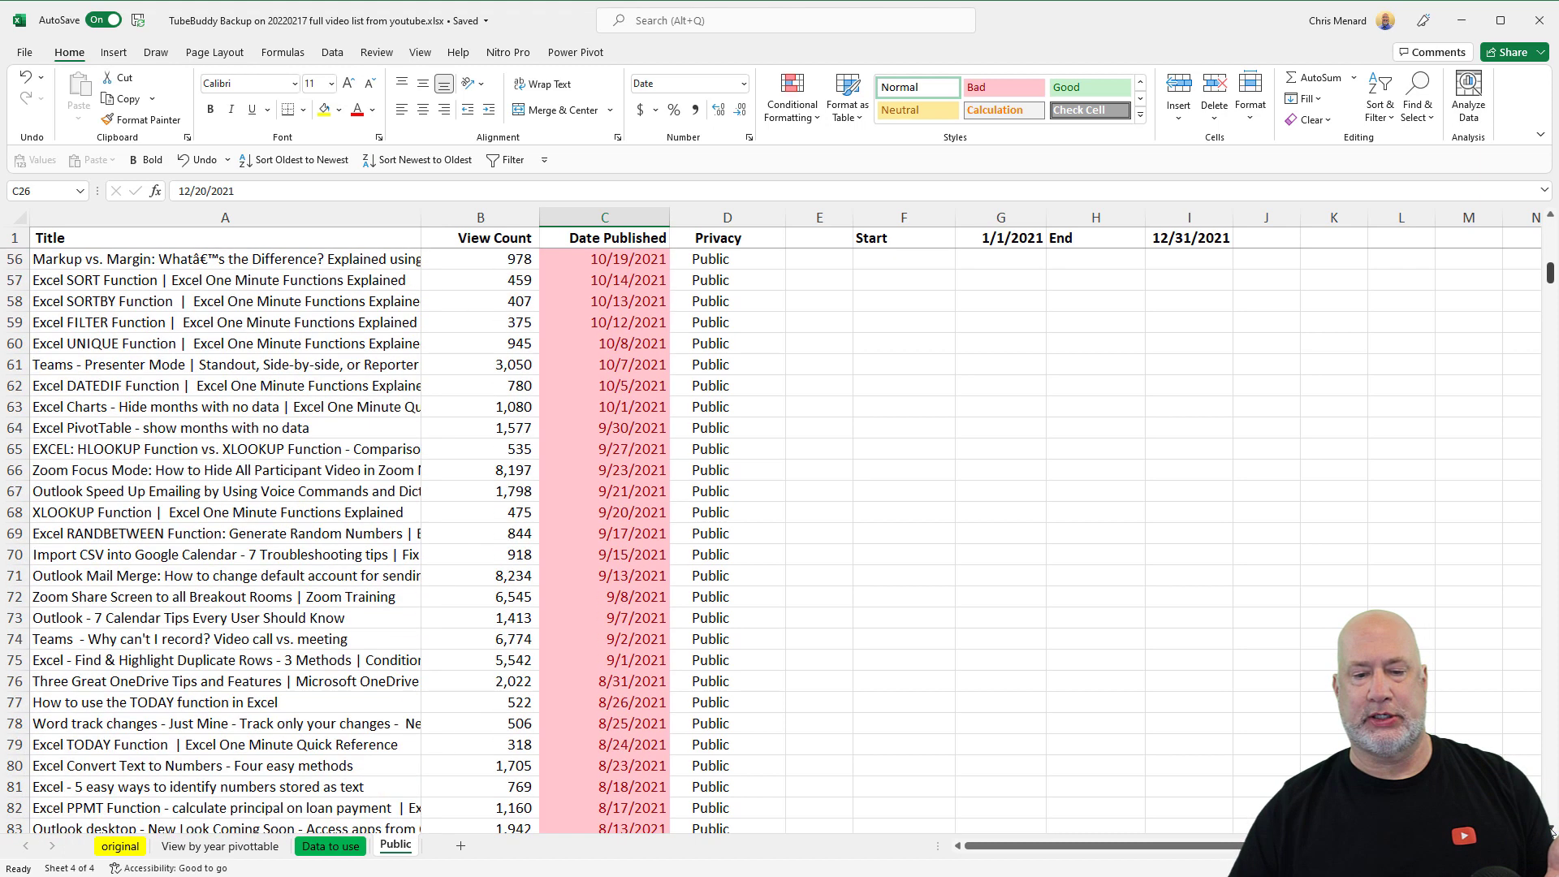
scroll(1186, 532, "down", 7)
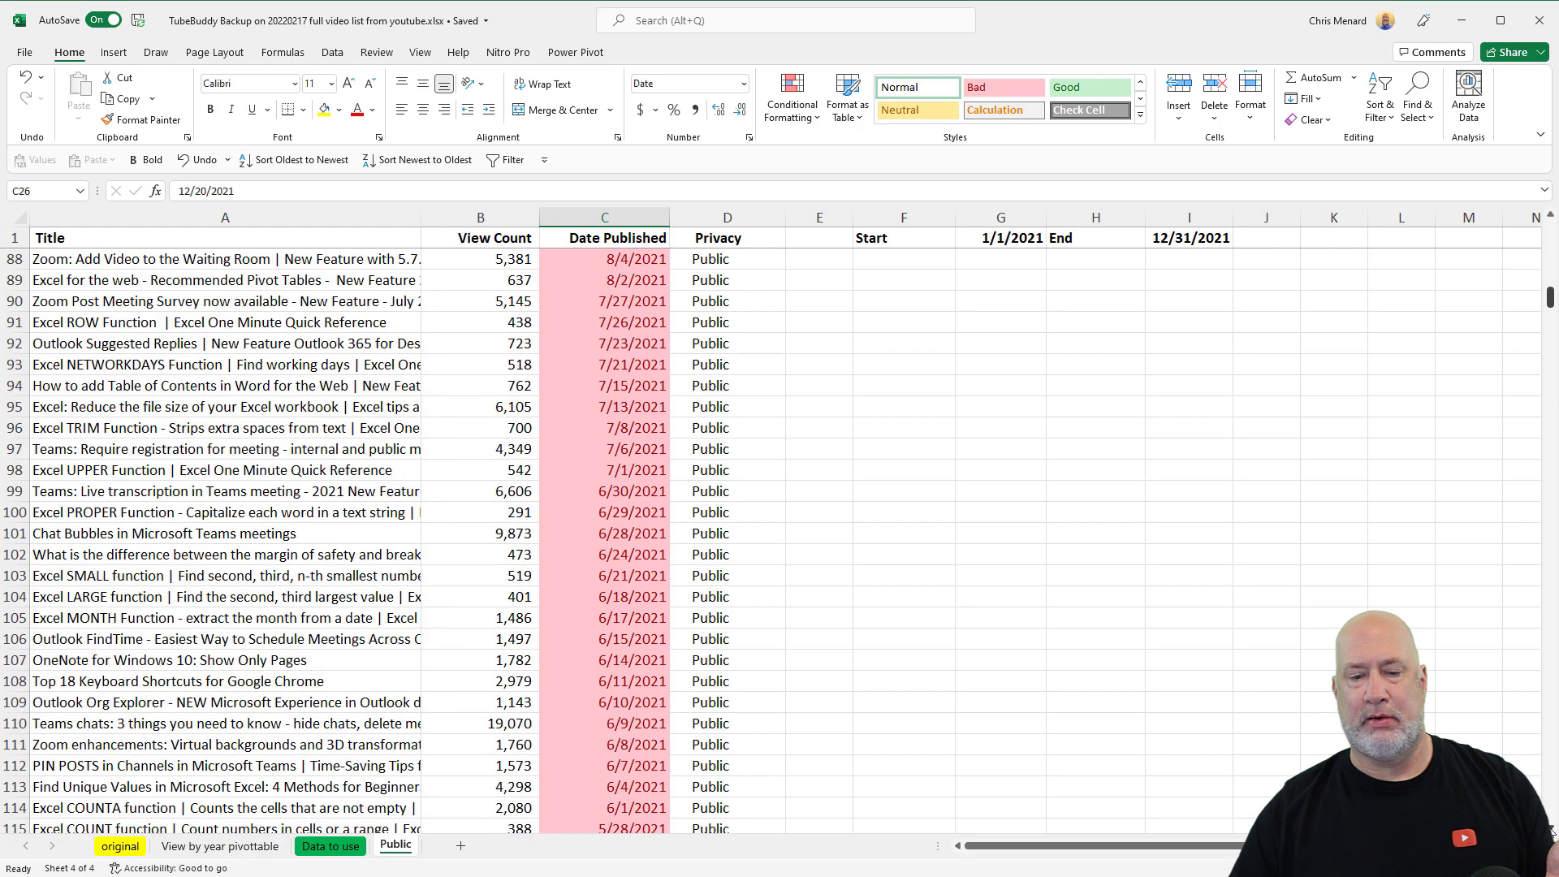
Check the unhighlighted dates 1/3/2022, 1/4/2022 and 1/6/2022.
key("ctrl+BackSpace")
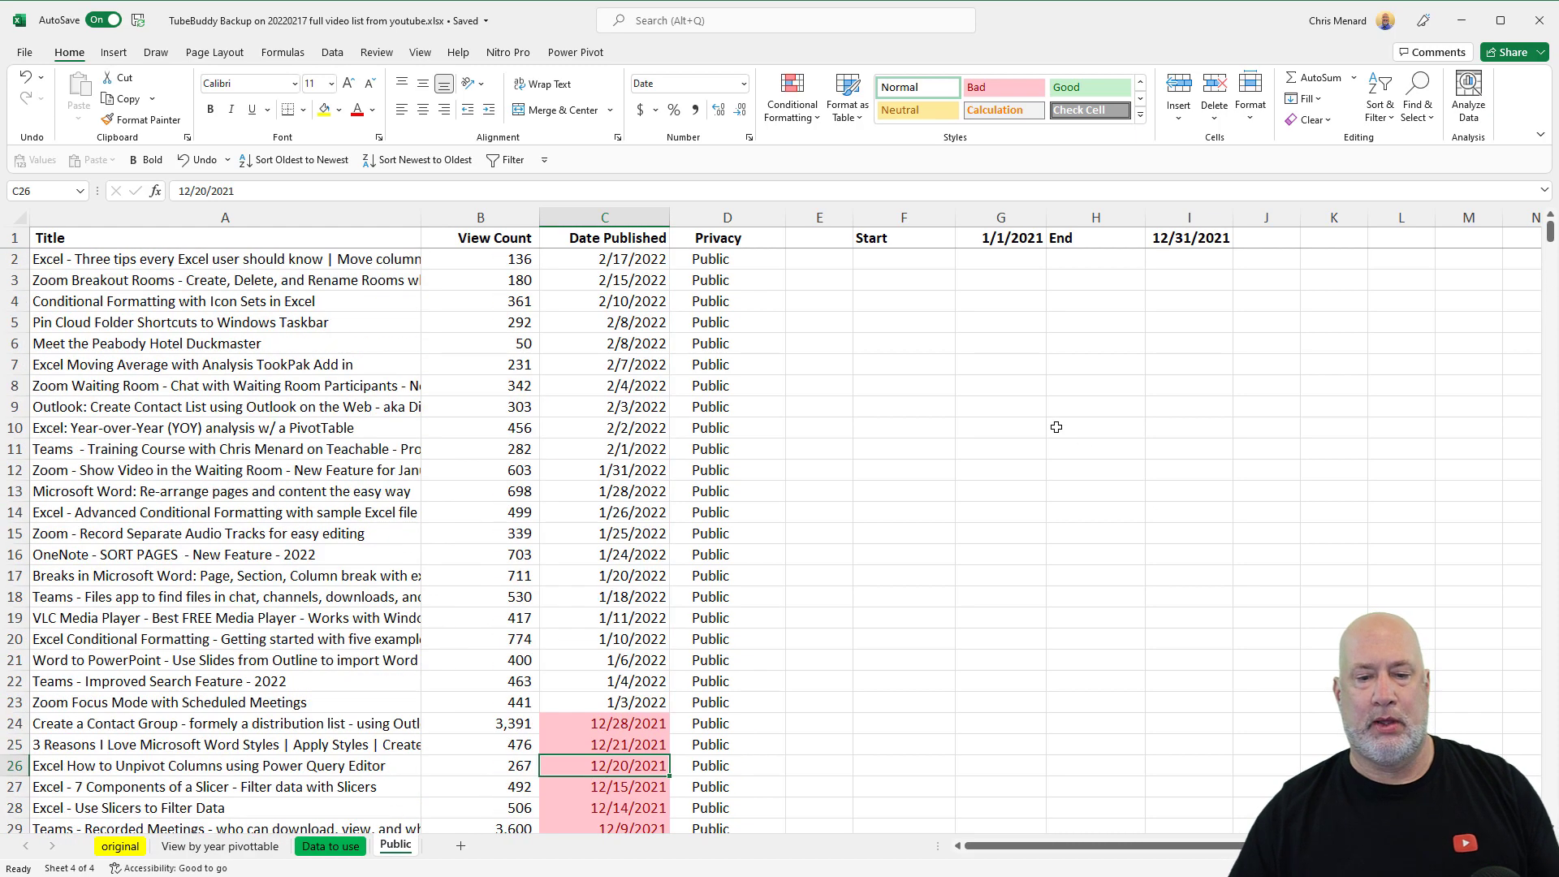
left_click(591, 711)
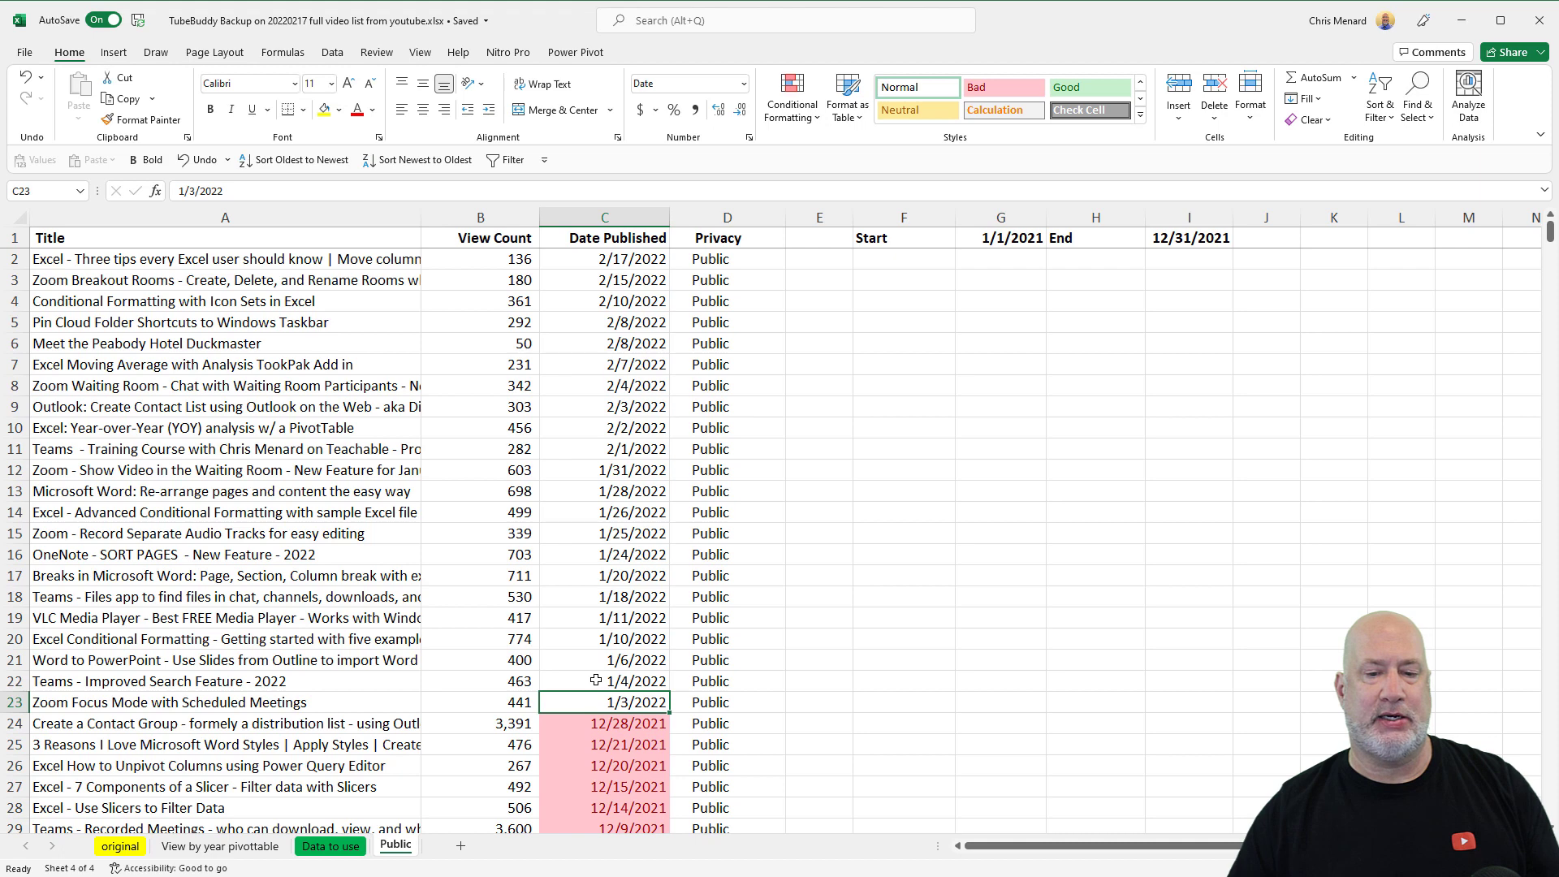
left_click(599, 681)
left_click(607, 664)
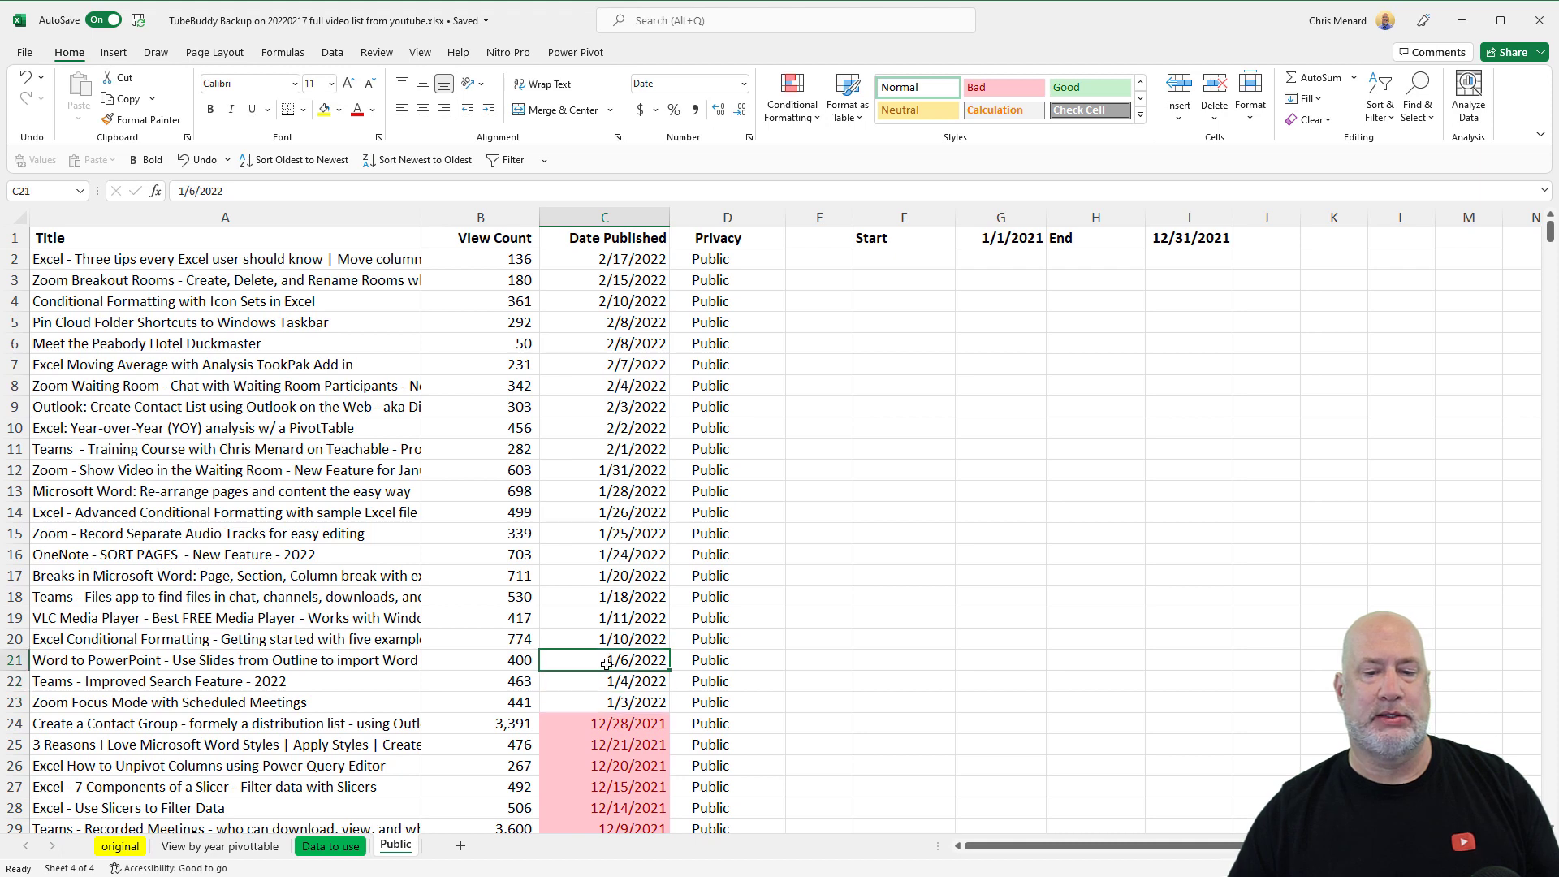
Change the End date in I1 to 1/6/2022.
left_click(1175, 238)
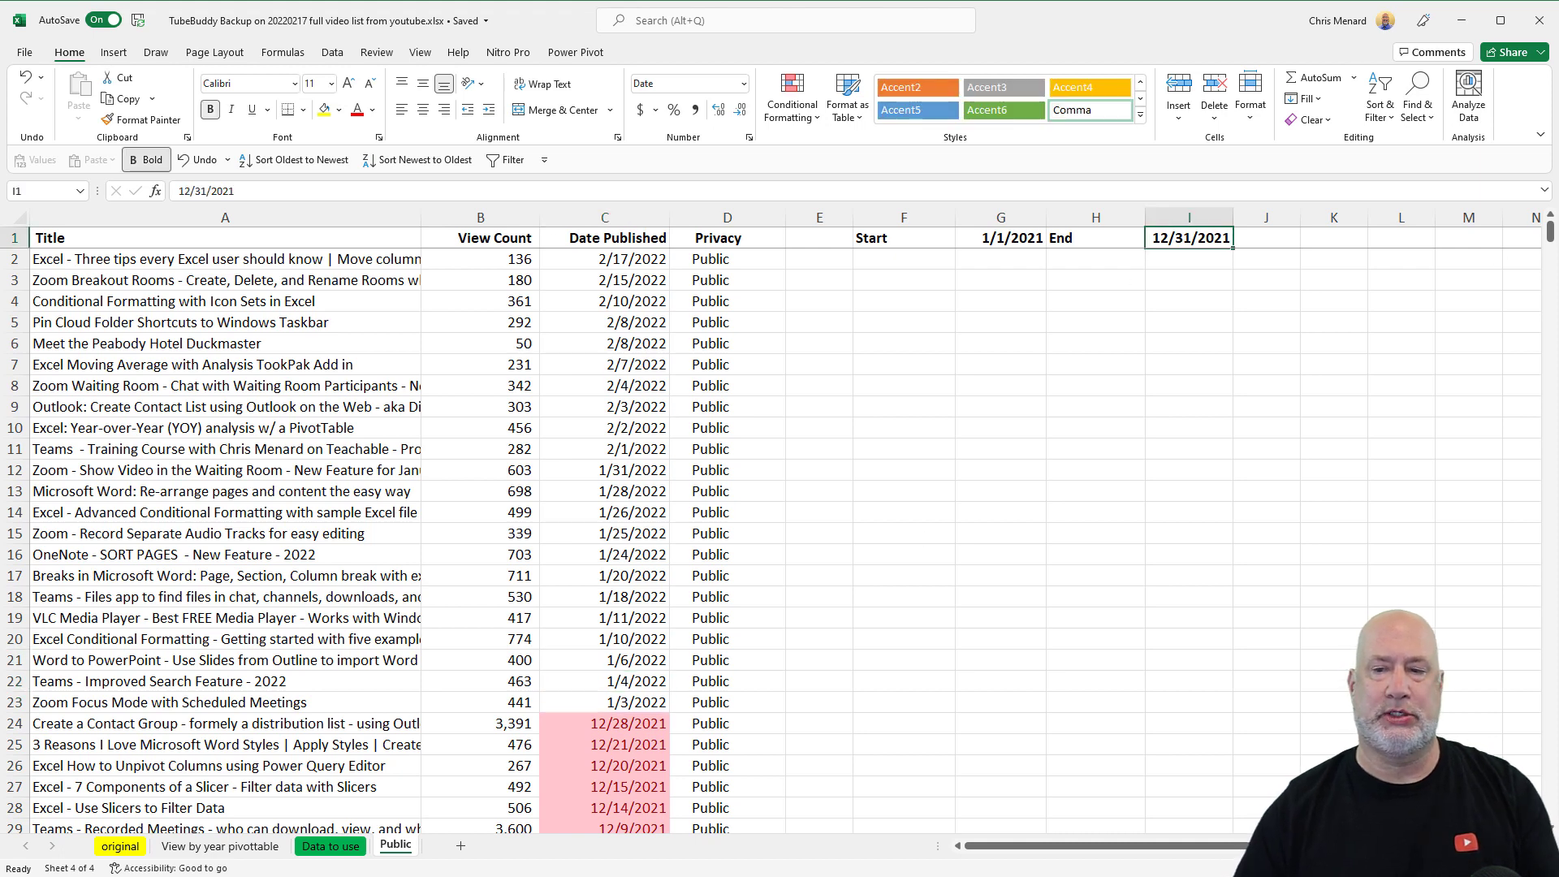
type("1/6/2022")
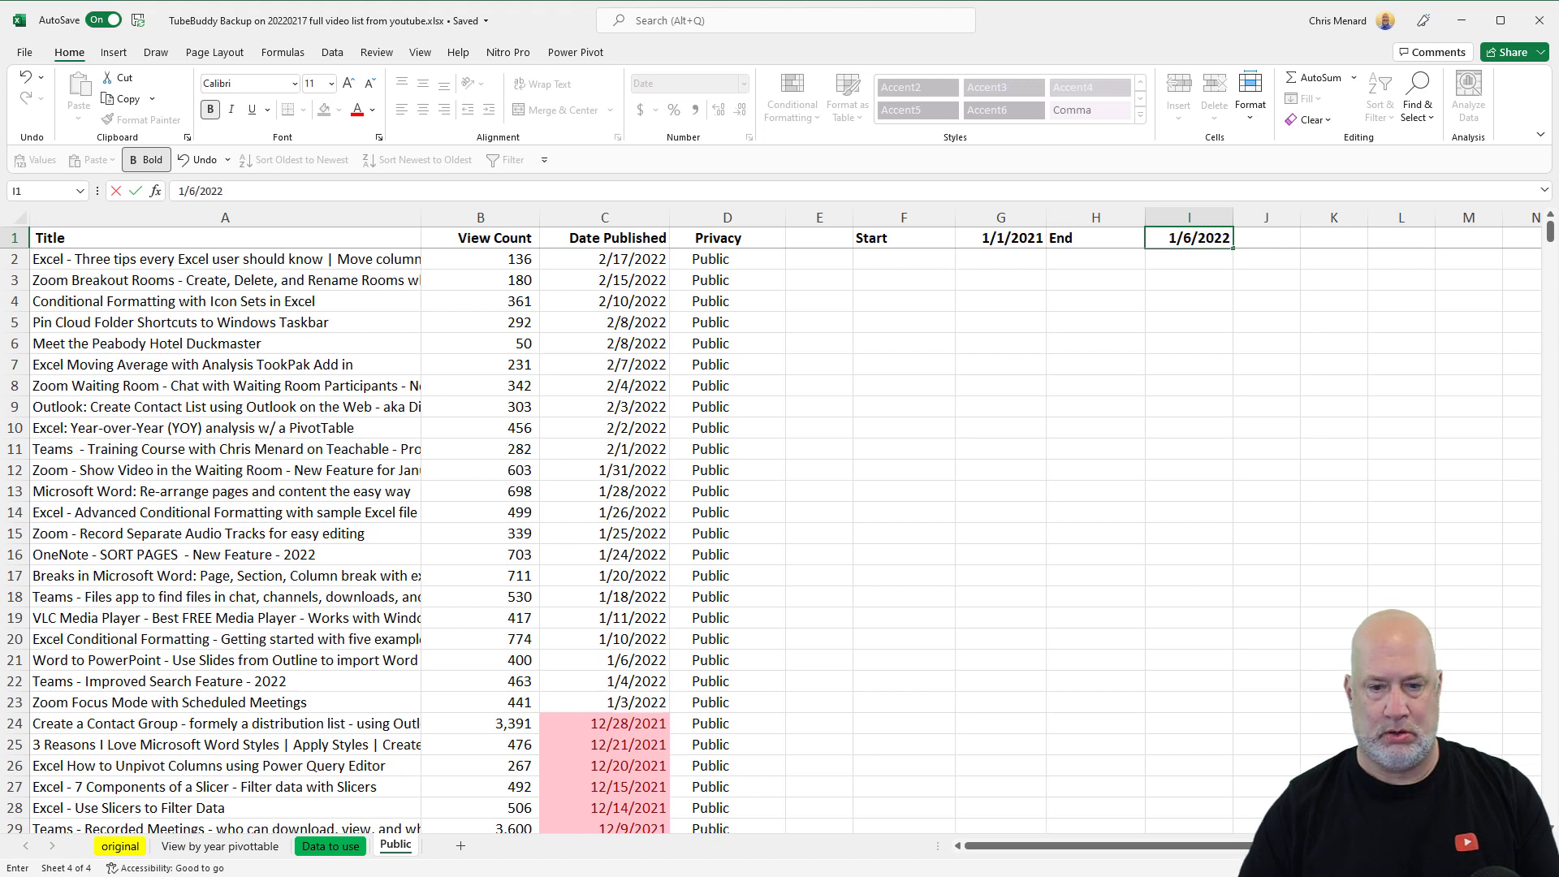
key("ctrl+Return")
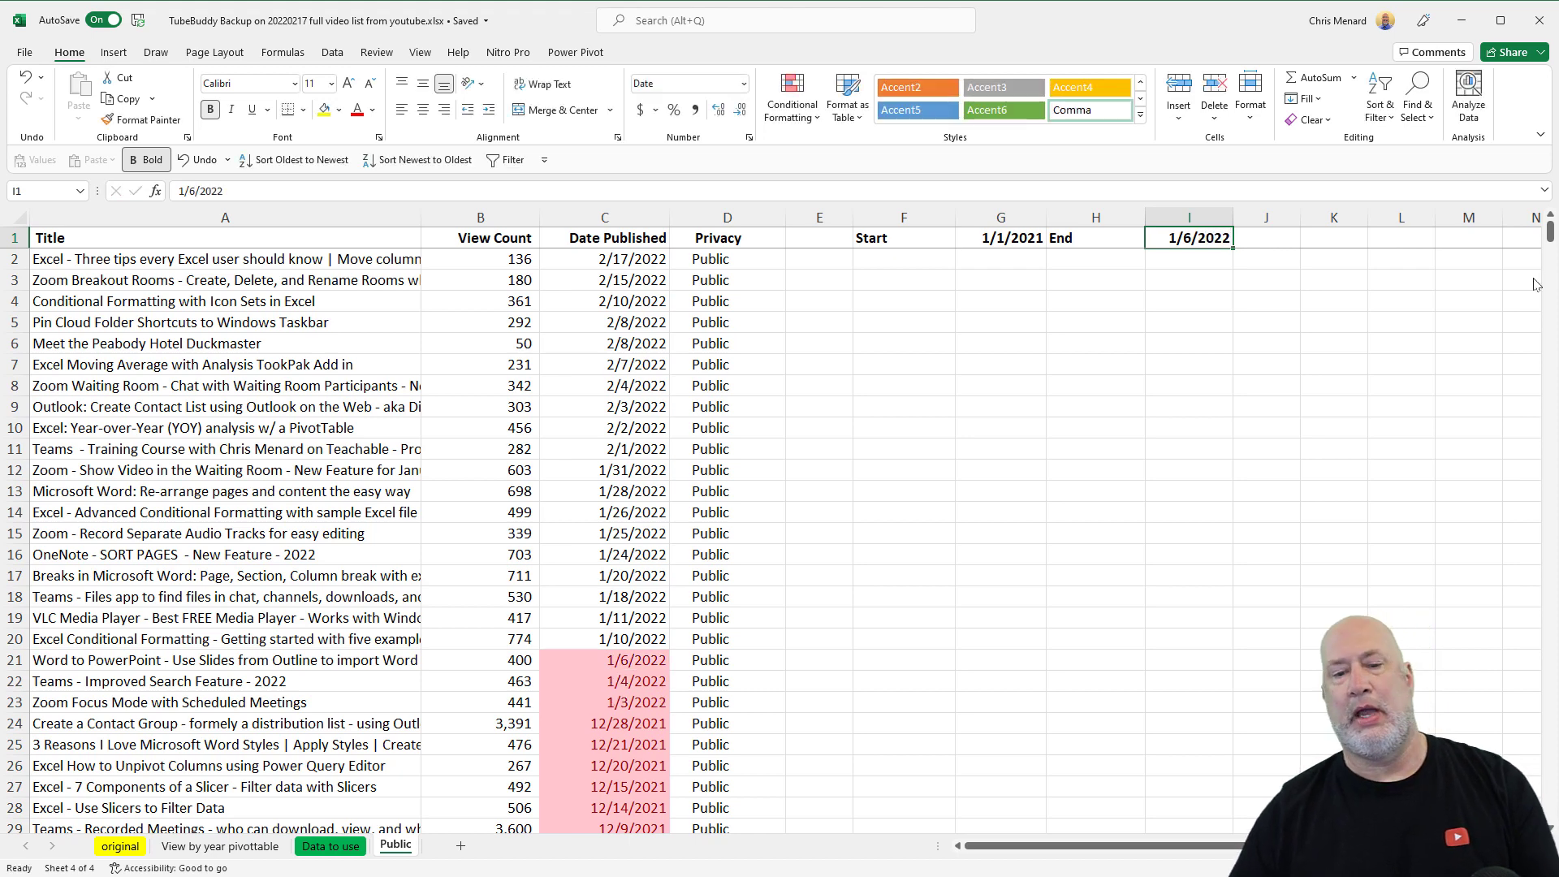
left_click(624, 657)
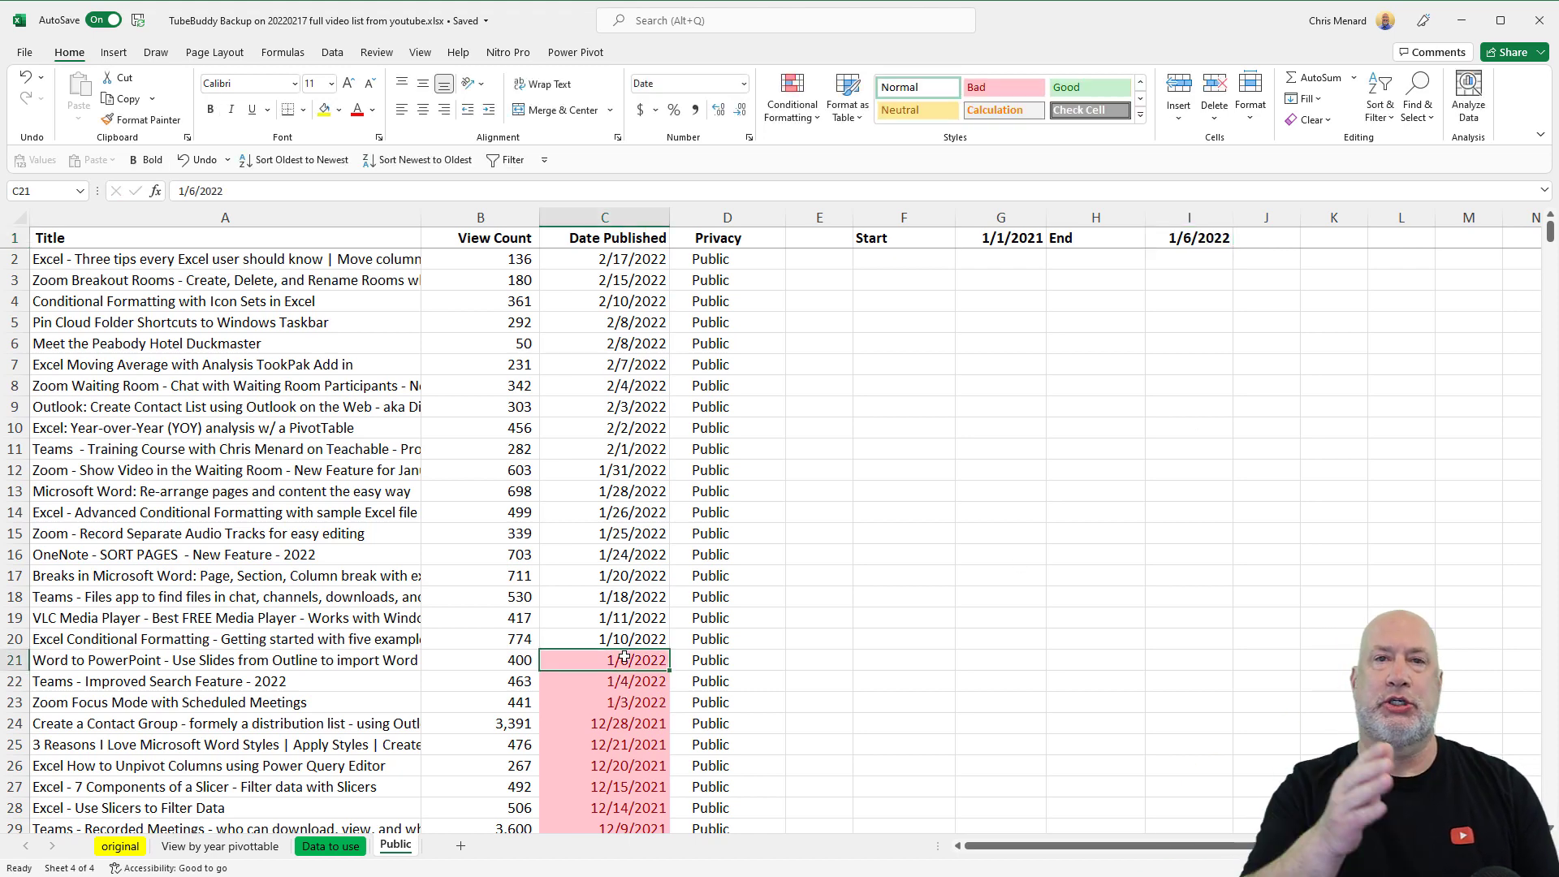